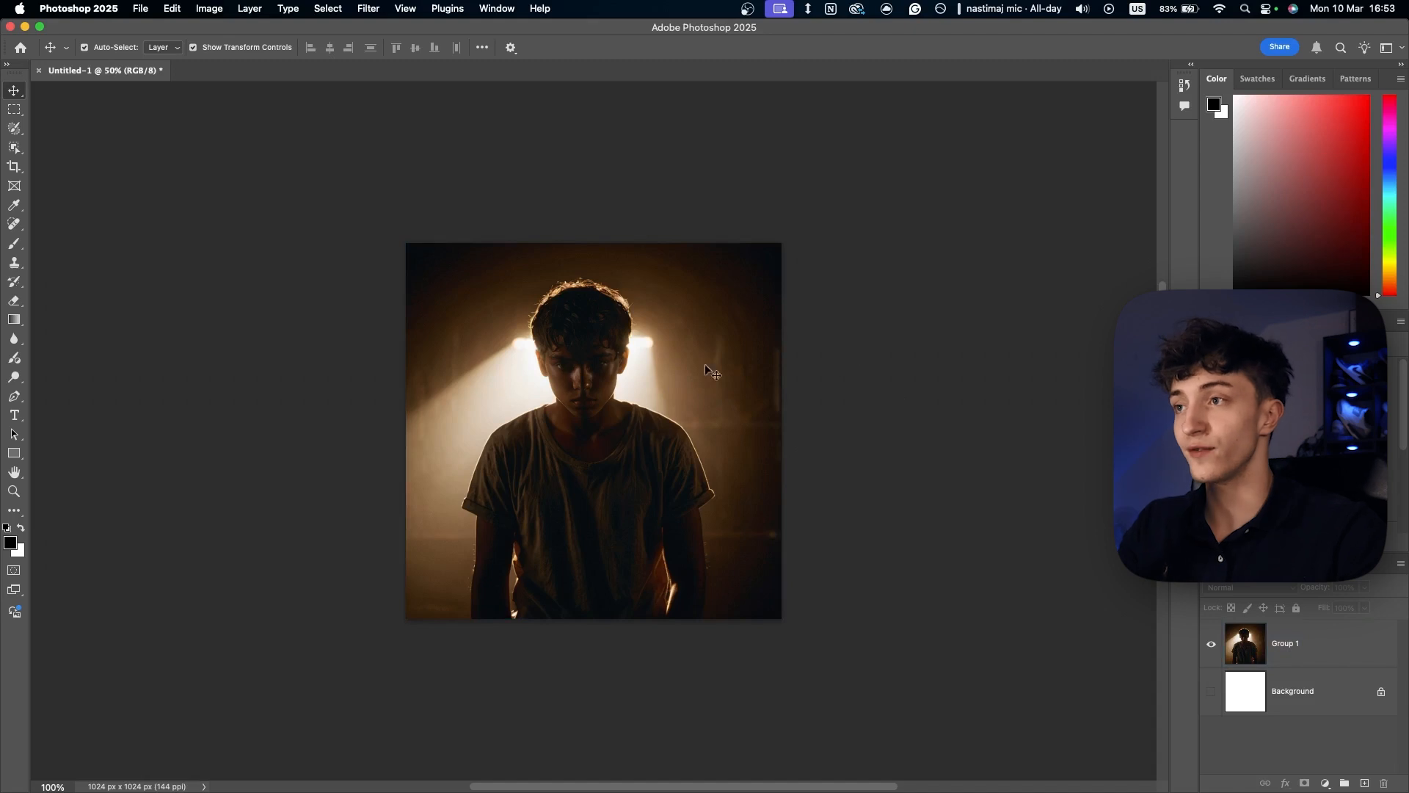
- Remove the background from the Group 1 portrait layer with a layer mask, and open the file's export options
left_click(674, 362)
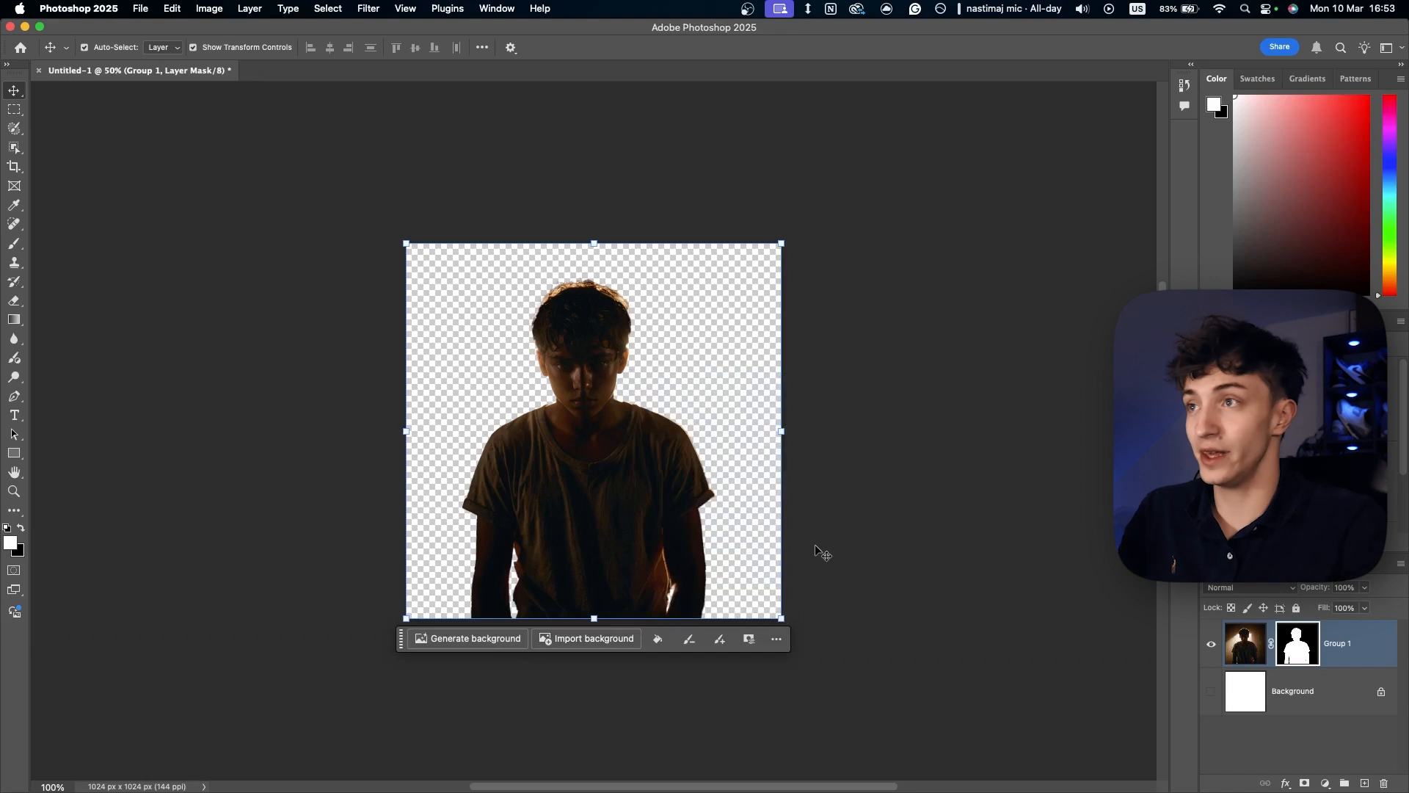
left_click(599, 481)
left_click(688, 389)
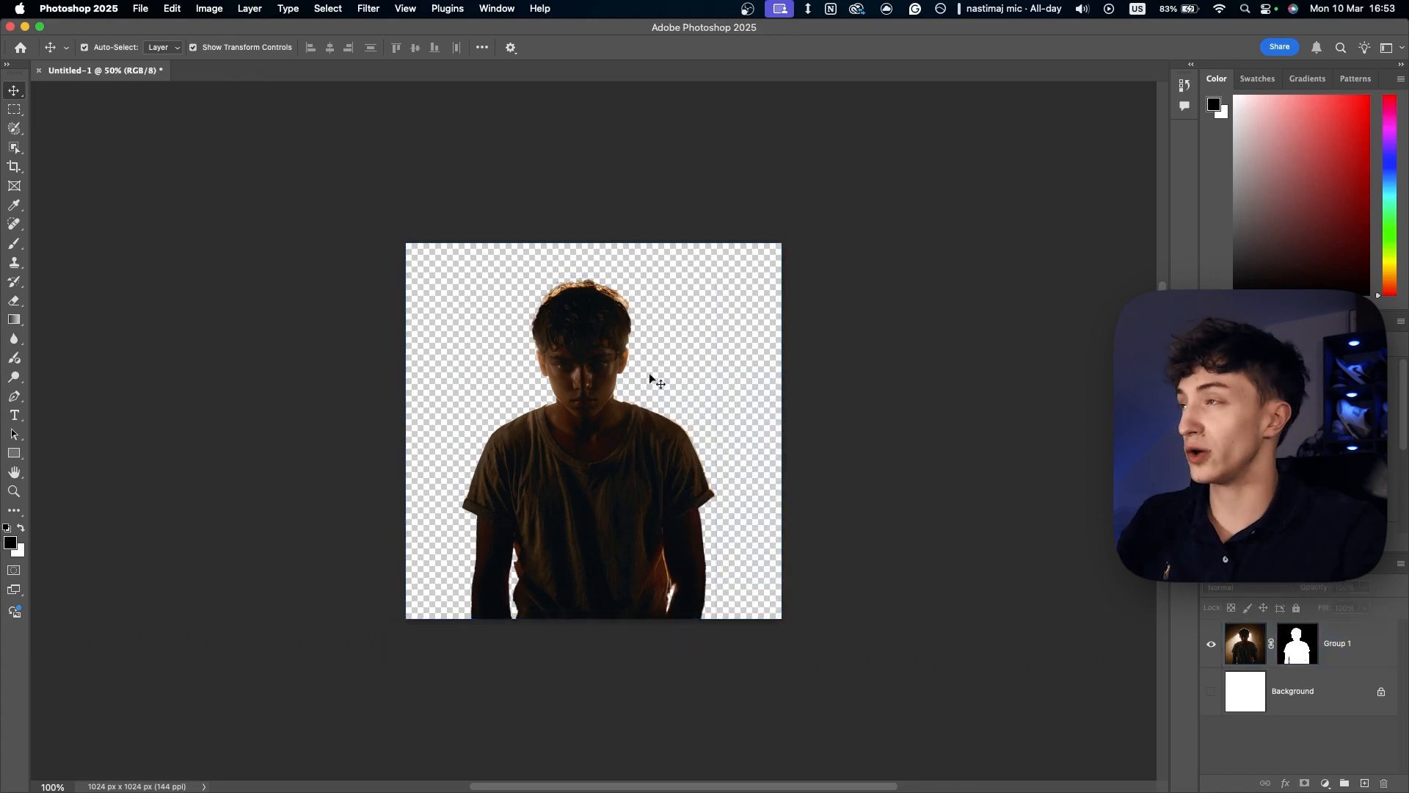
left_click(142, 10)
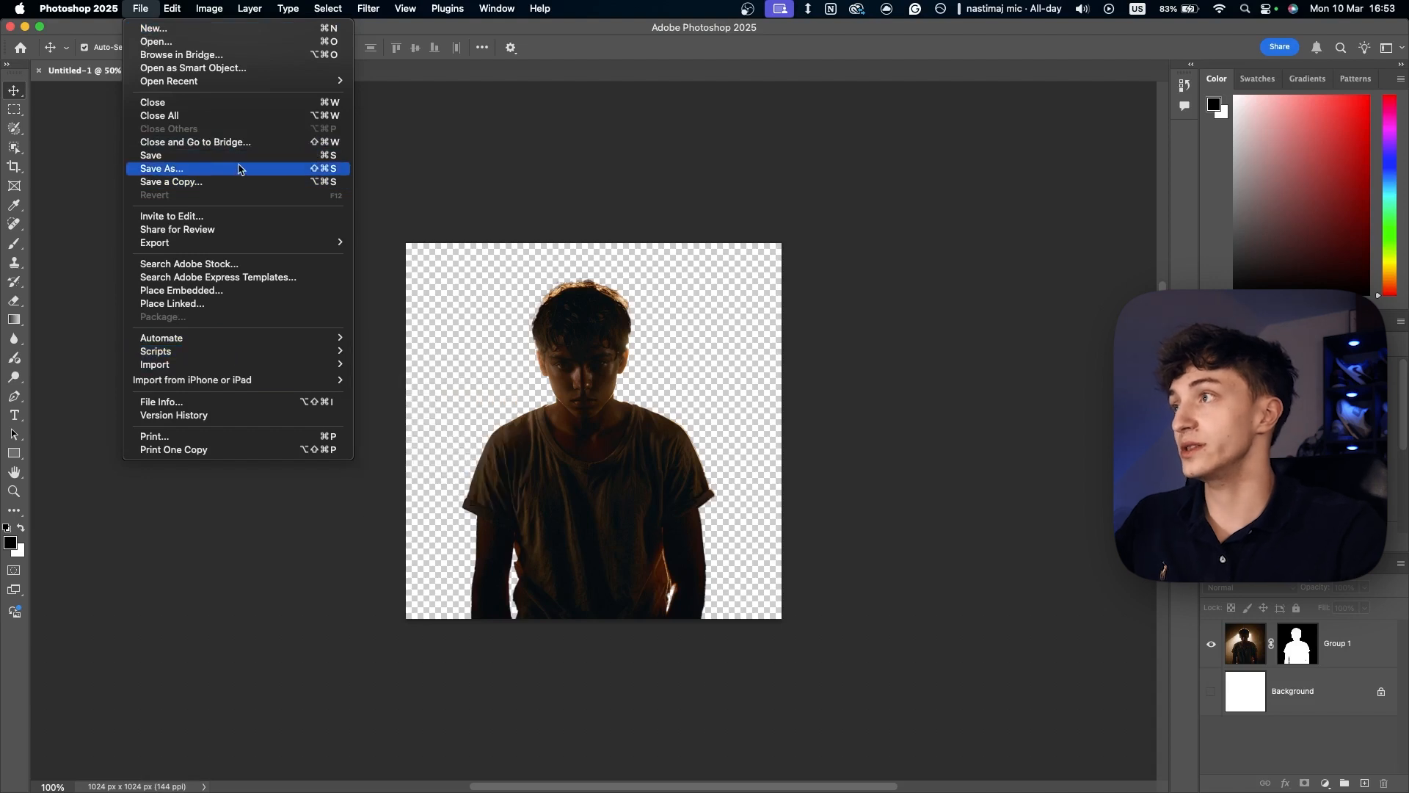
mouse_move(334, 243)
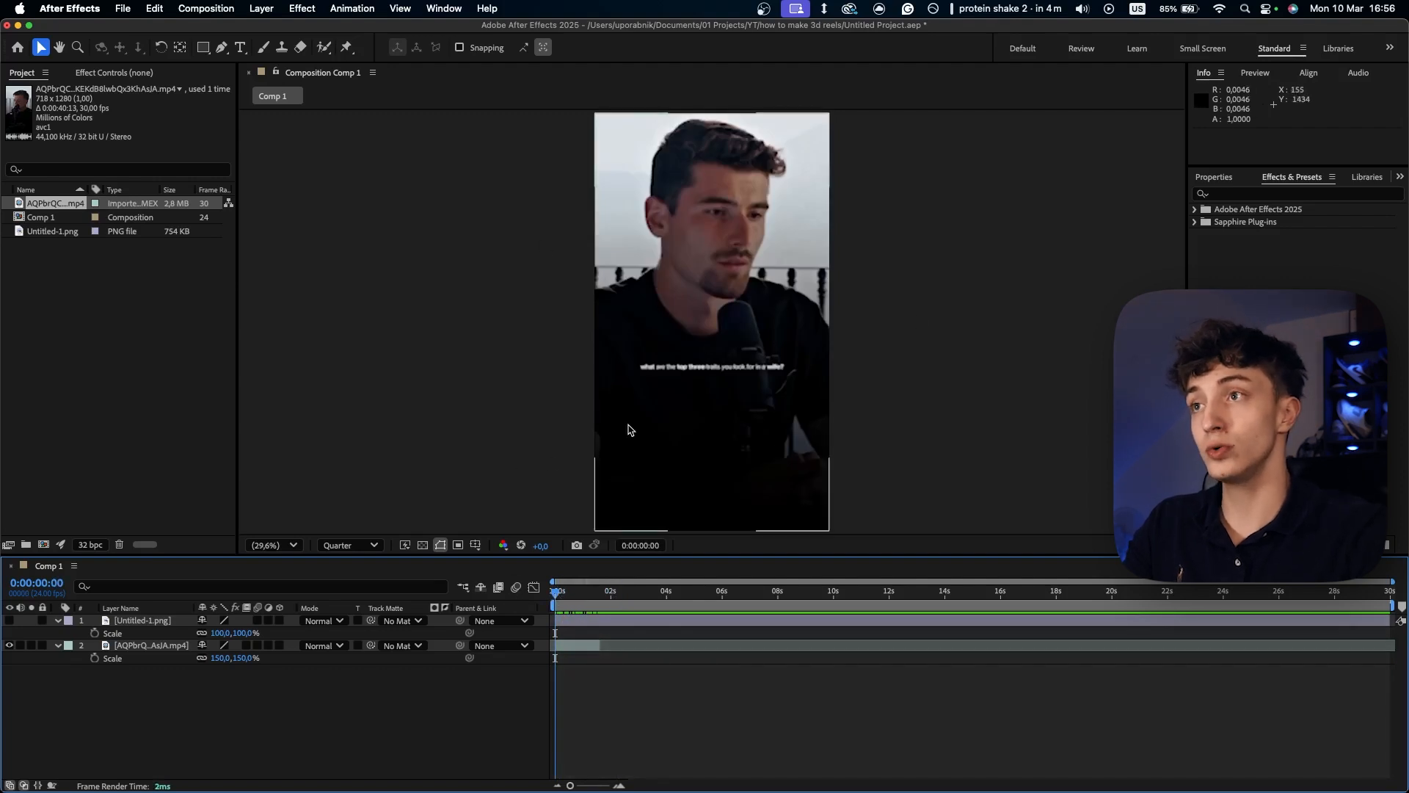
- Delete the Untitled-1.png layer and duplicate the video layer in Comp 1, leaving only the upper copy visible
left_click(607, 347)
key("Delete")
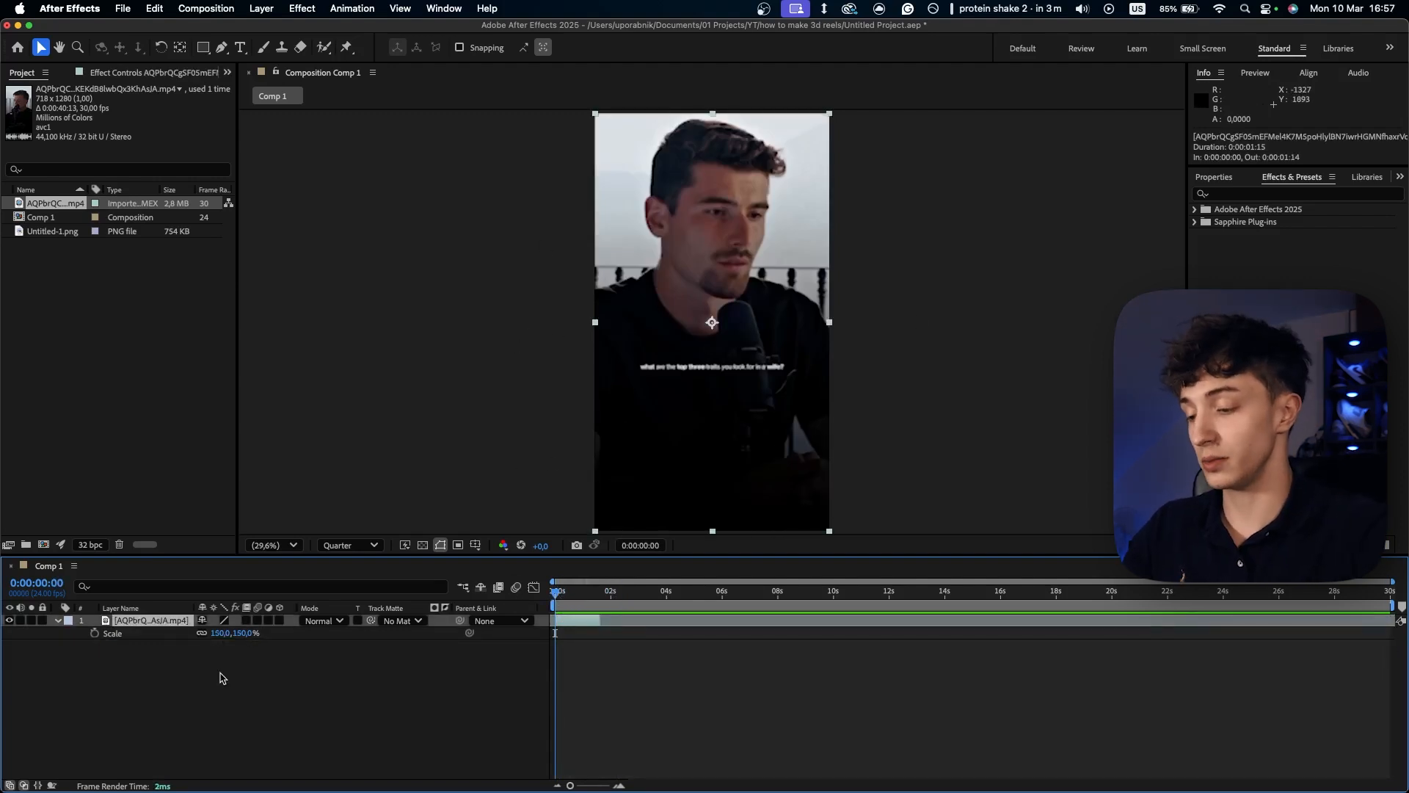
key("ctrl+c")
key("ctrl+v")
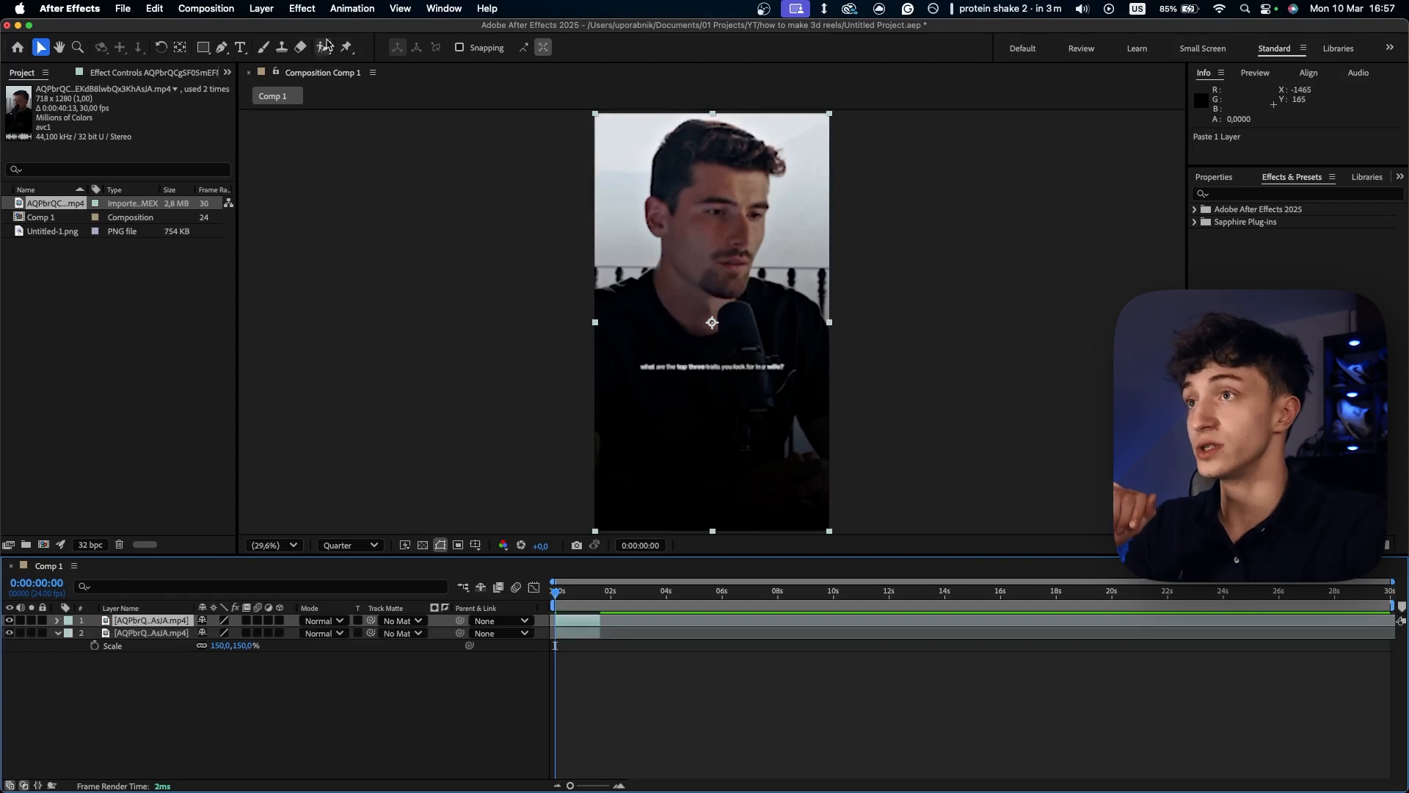
left_click(9, 633)
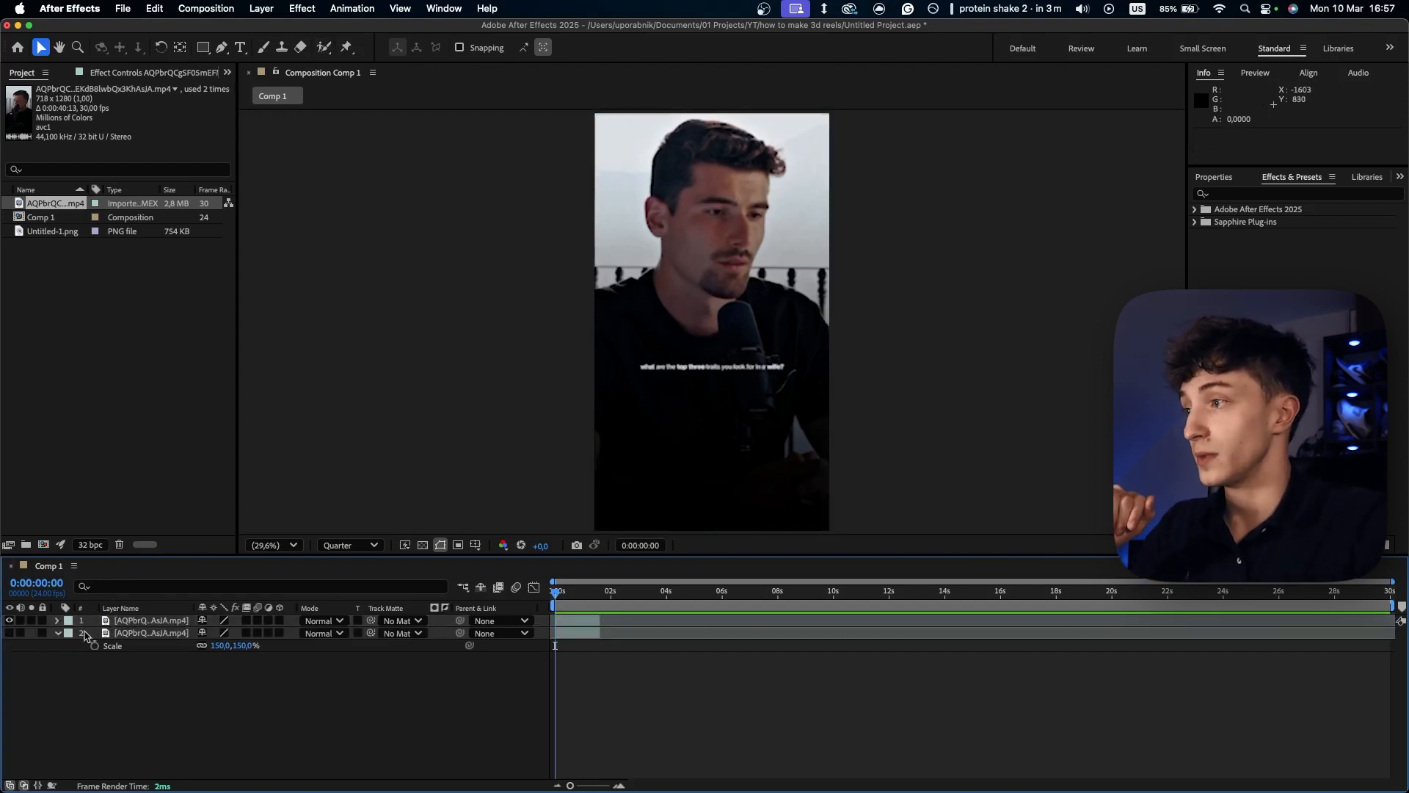
- Isolate the man on the upper video layer with the Roto Brush and set the Refine Edge Matte Smooth to 50
left_click(325, 49)
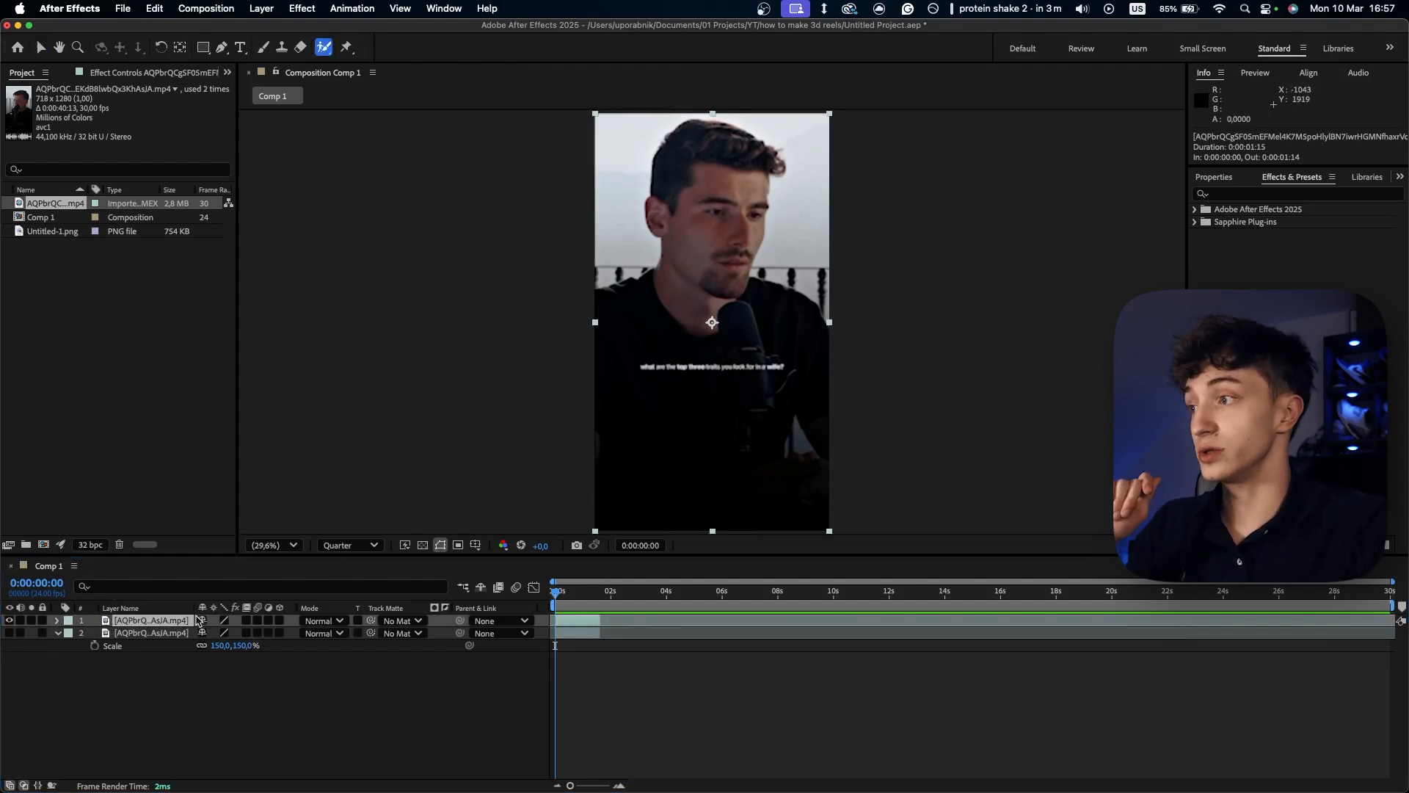
double_click(645, 351)
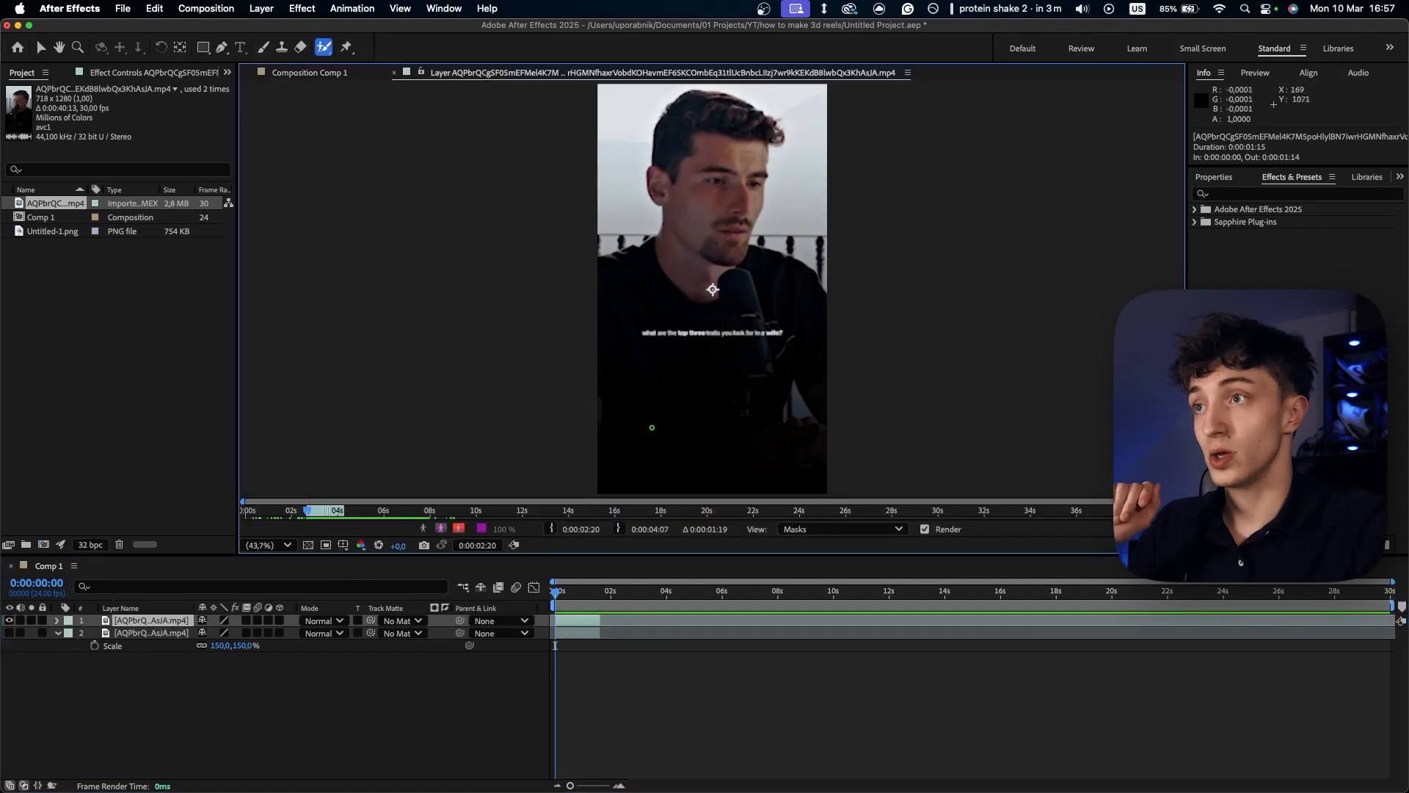
left_click_drag(636, 447, 643, 314)
mouse_move(735, 142)
left_mouse_down()
mouse_move(710, 237)
mouse_move(815, 363)
mouse_move(763, 399)
mouse_move(708, 488)
left_mouse_up()
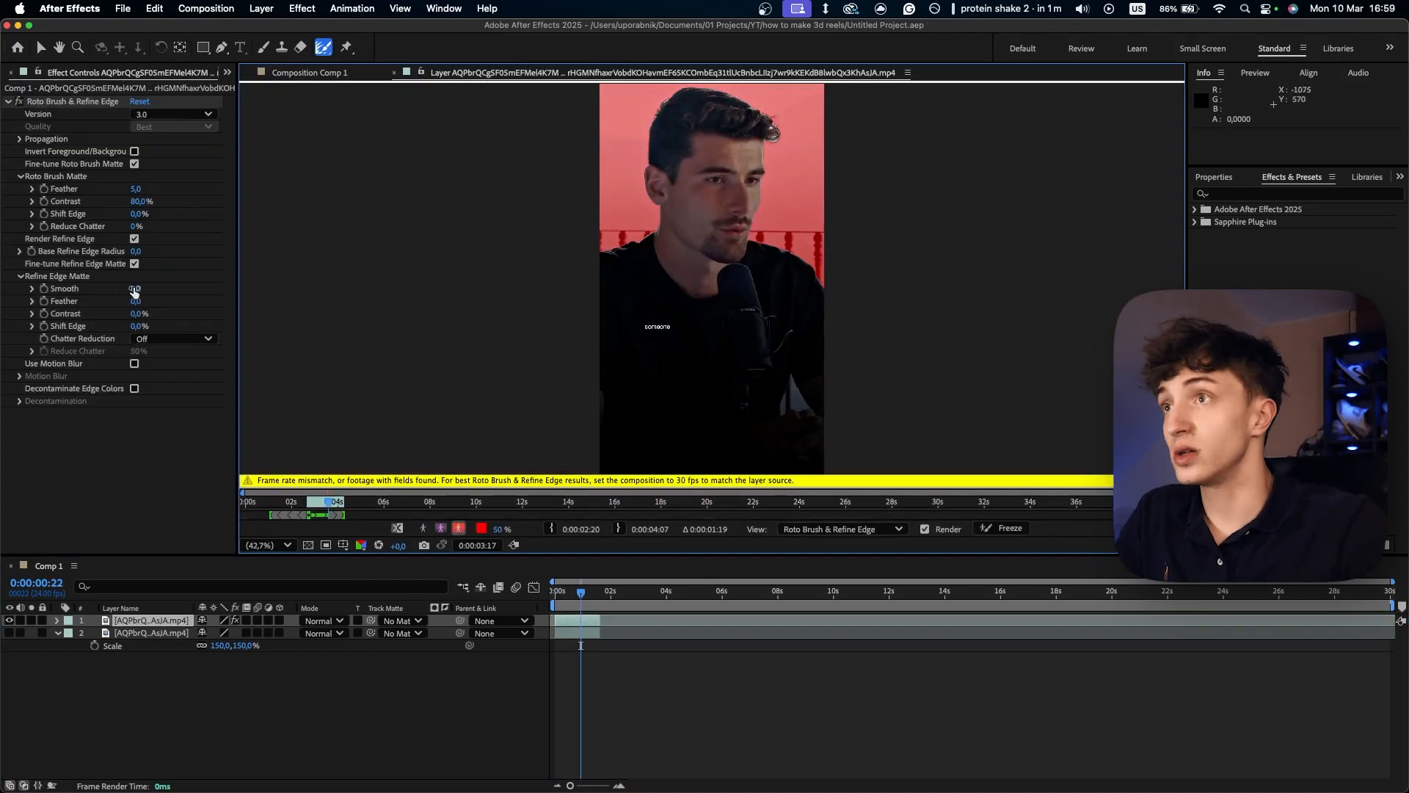
left_click_drag(136, 288, 276, 282)
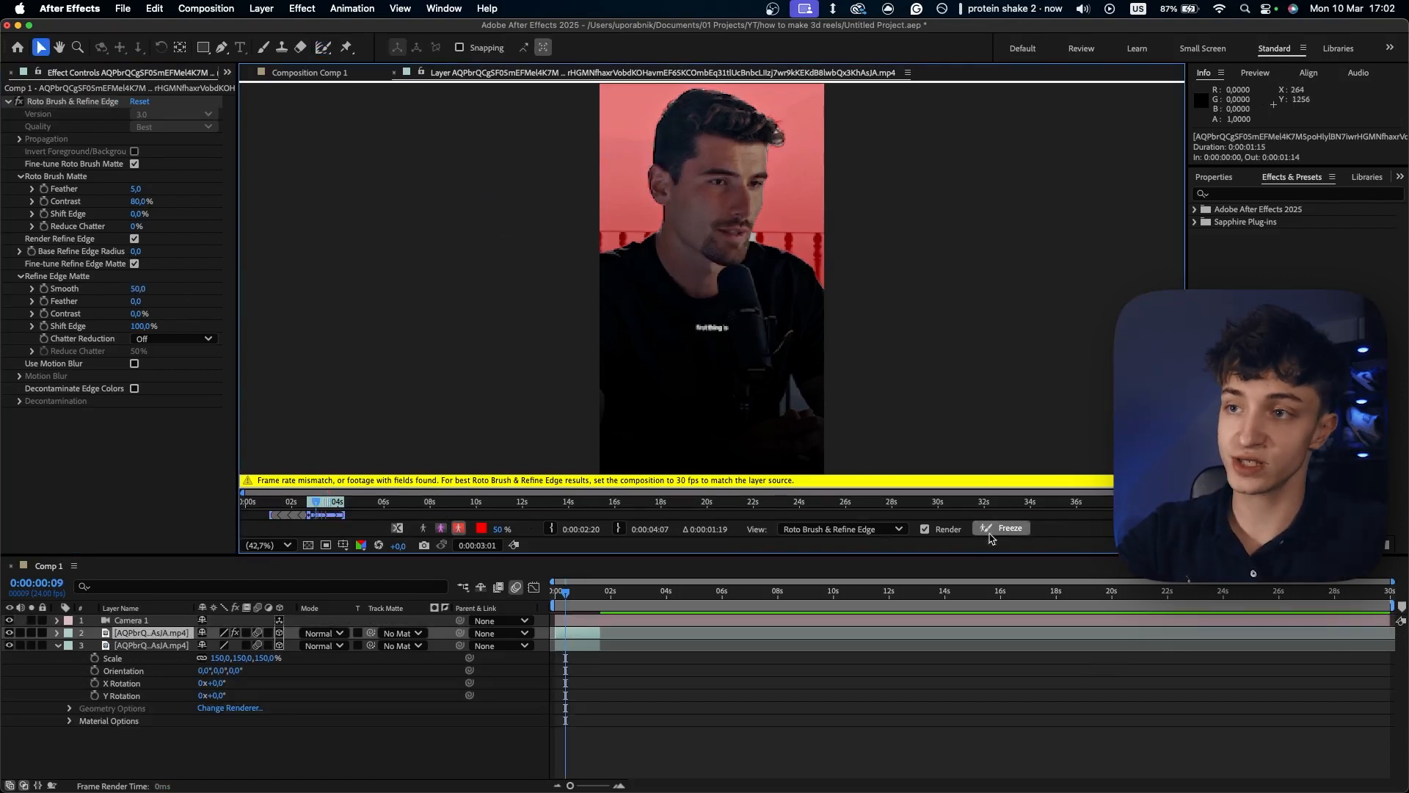
- Return to the Comp 1 composition view and check the two 3D video layers and the Camera 1 layer
left_click(317, 73)
left_click_drag(144, 706, 129, 633)
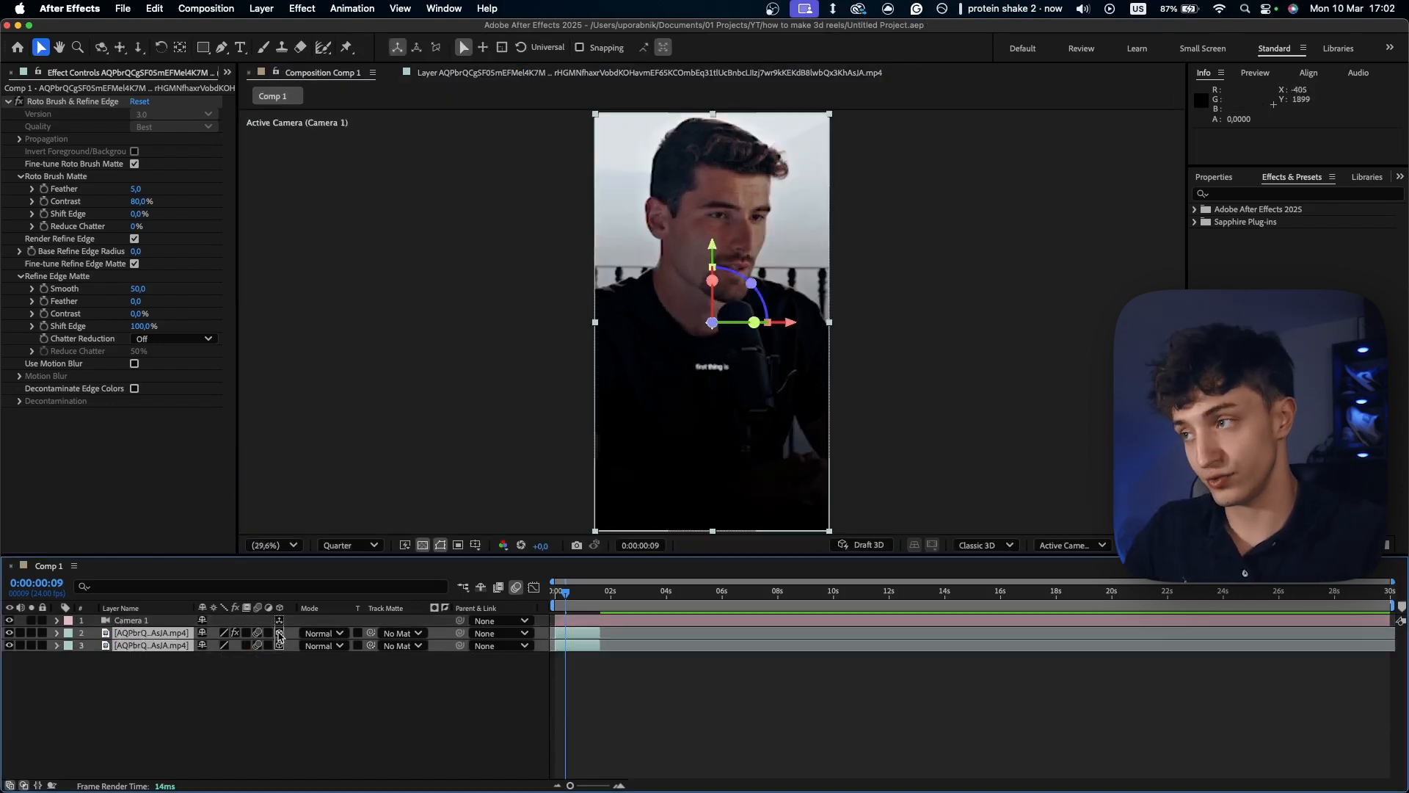
left_click_drag(247, 687, 244, 630)
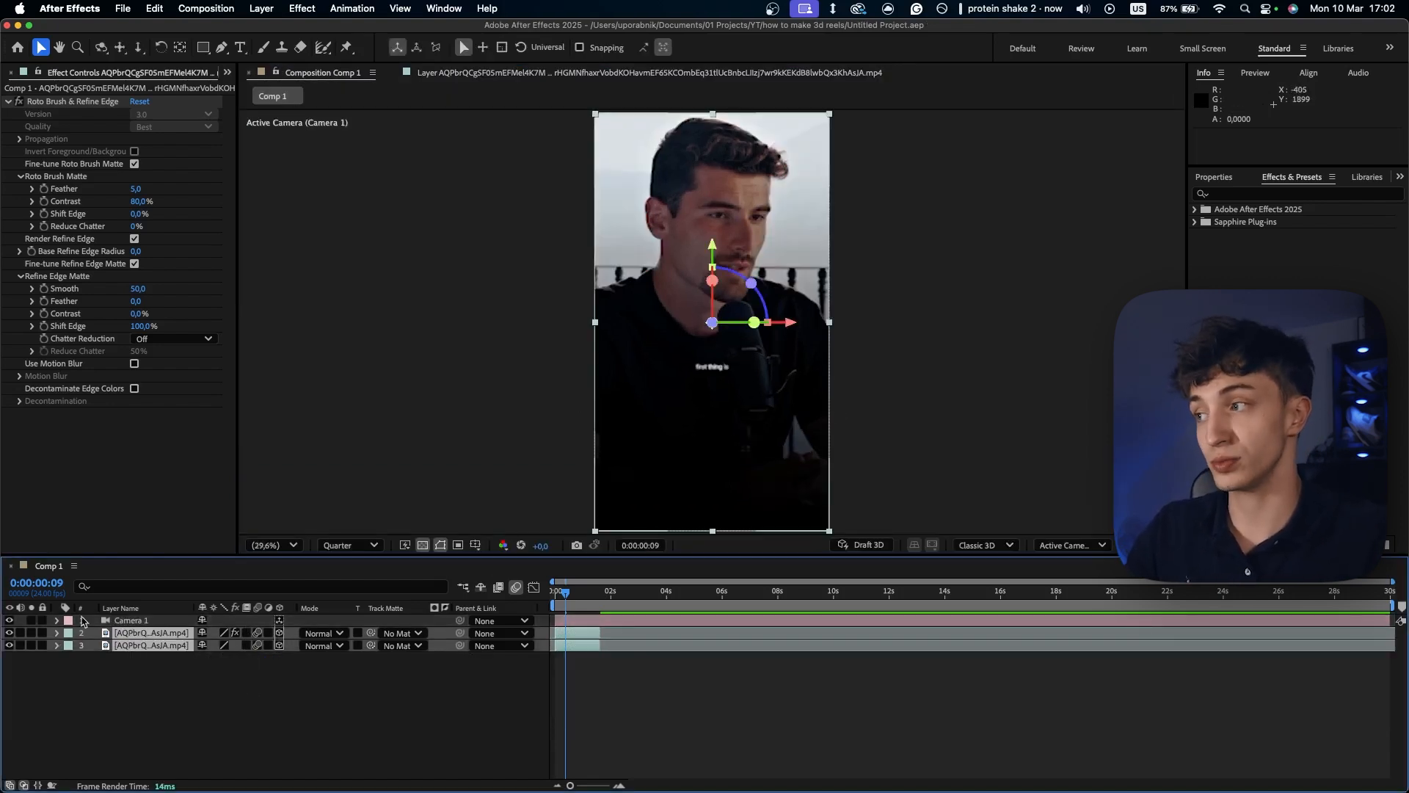
left_click(134, 623)
left_click(221, 685)
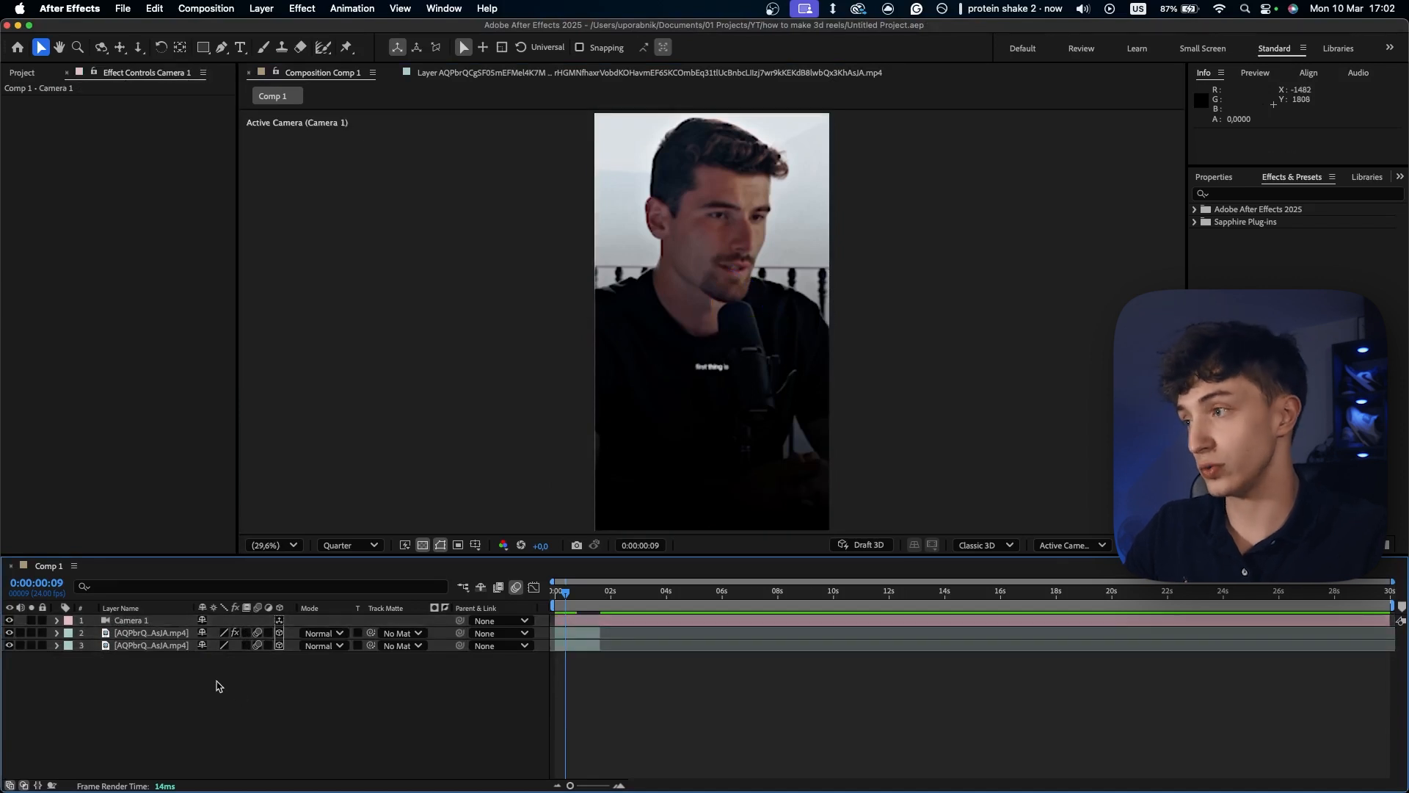
- Move the current time to 0:00:00:04 and show the Position property of the Camera 1 layer
left_click(132, 621)
left_click(579, 632)
left_click_drag(565, 593, 559, 595)
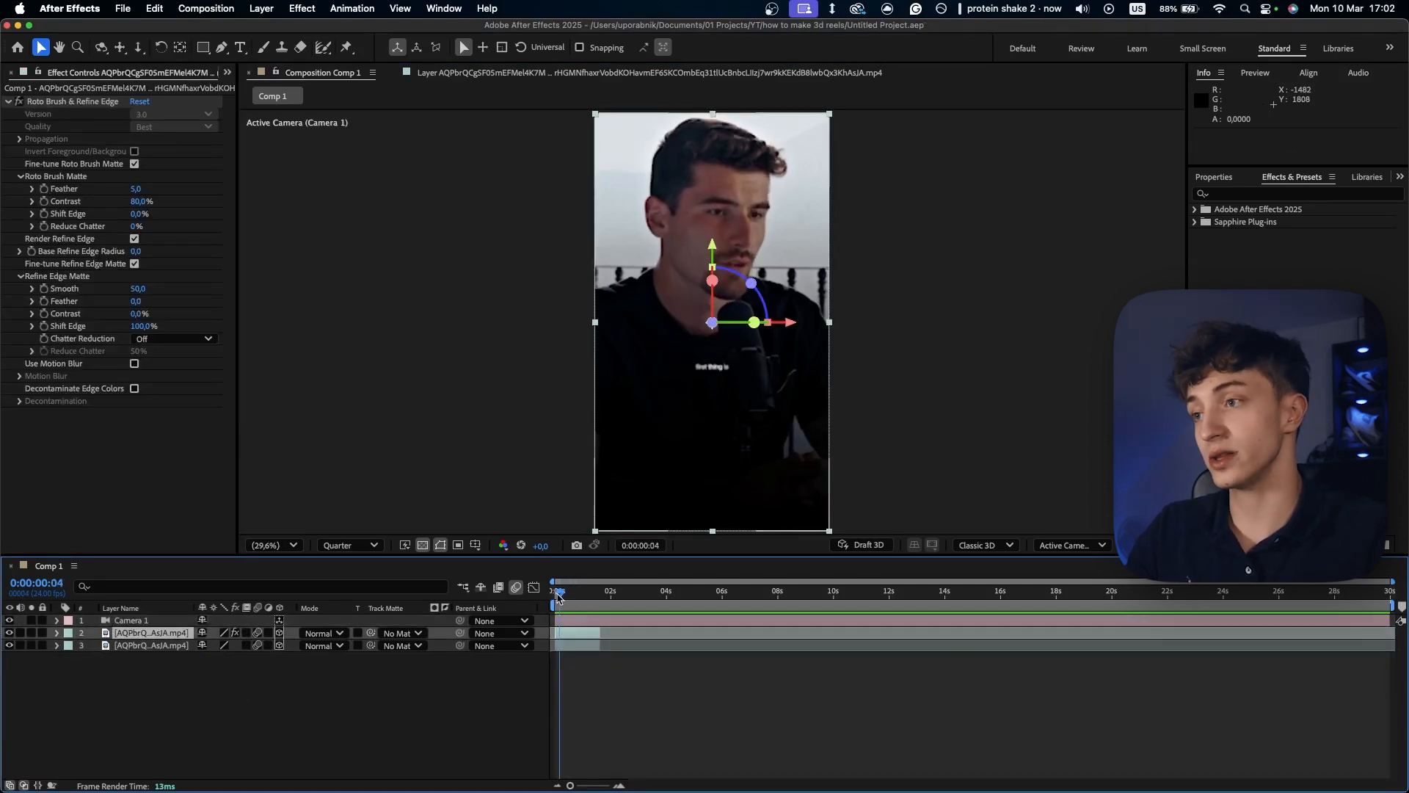
left_click(576, 625)
key("p")
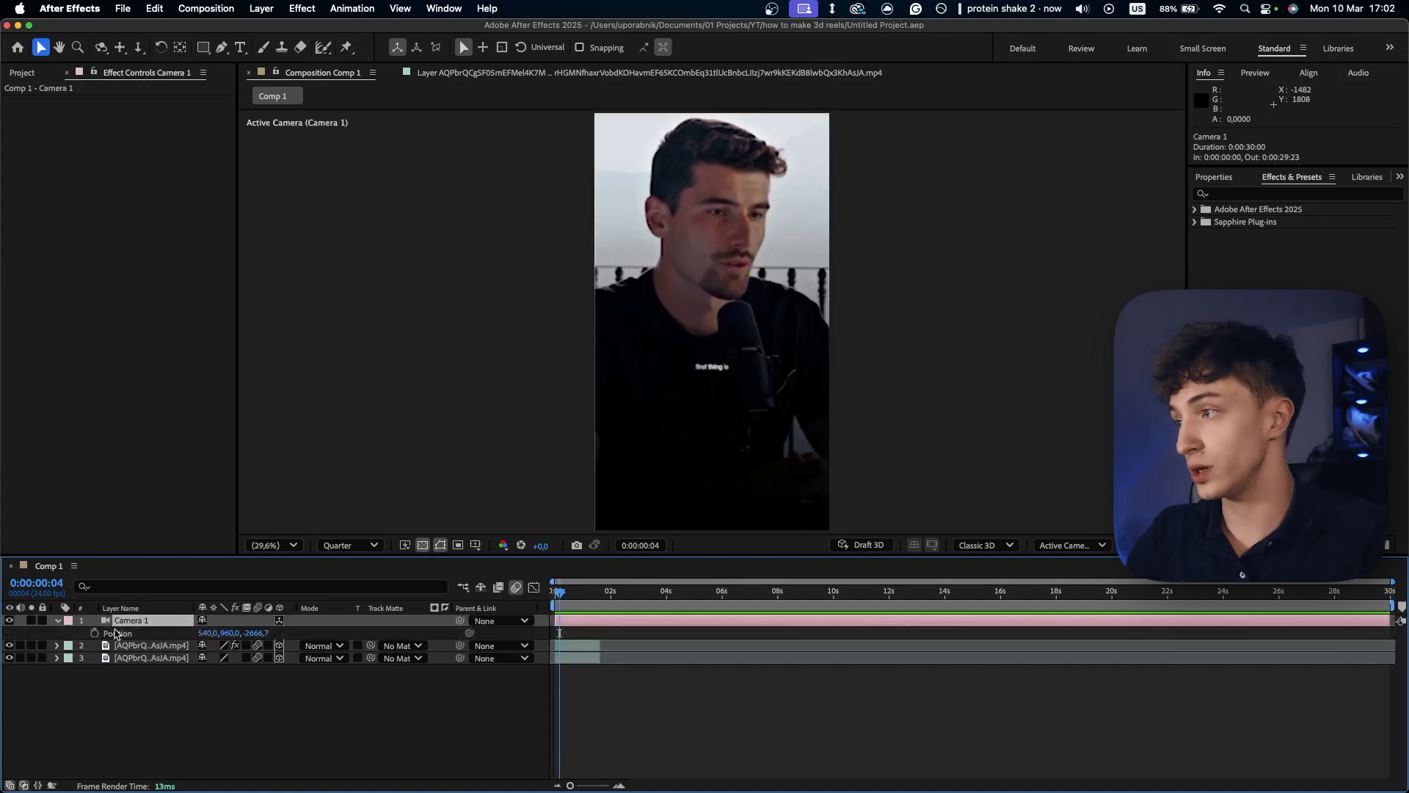
key("p")
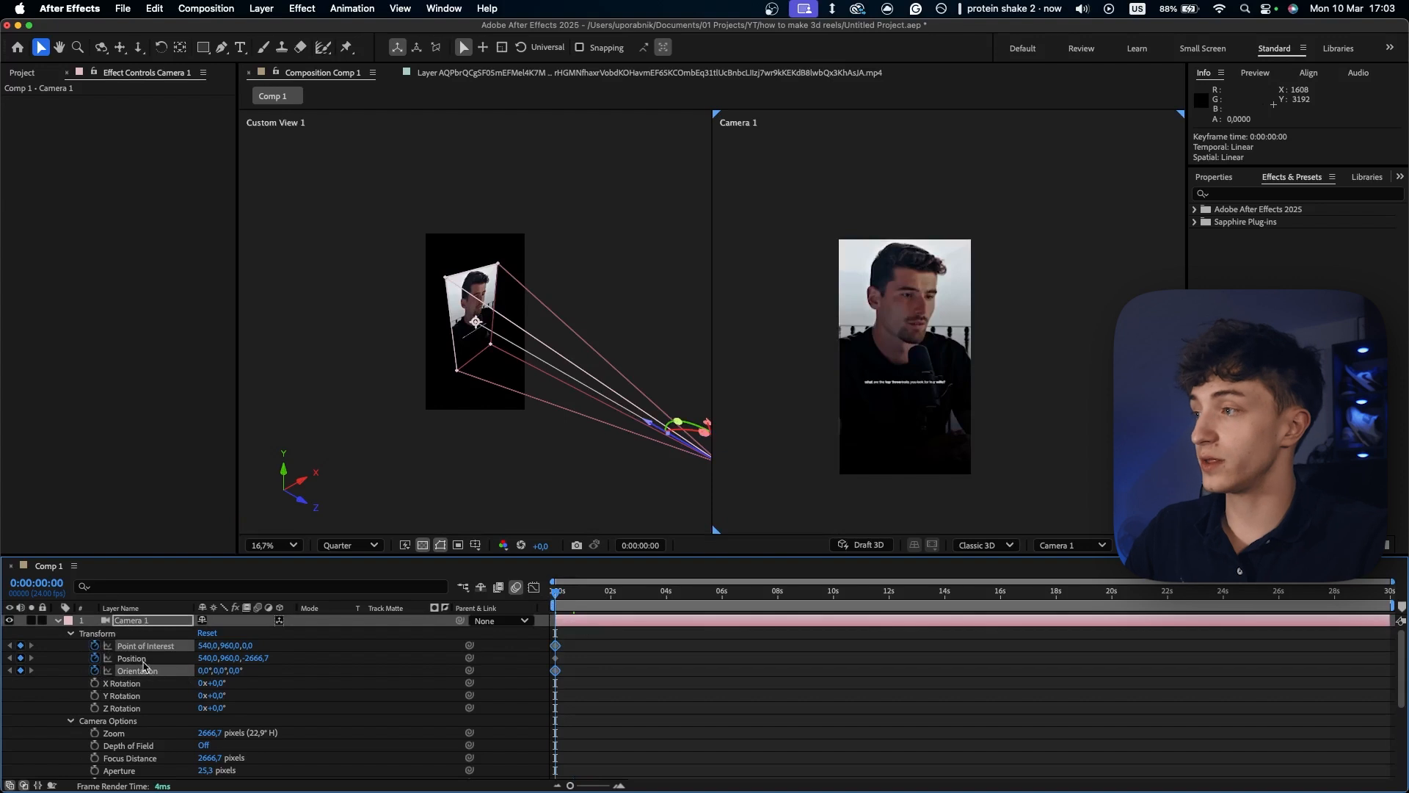
- At 0:00:01:04, keyframe Camera 1 moved past the man to position 980.7, 532.4, -643.7, and save the project
left_click(144, 662)
left_click_drag(560, 597, 587, 593)
left_click(602, 646)
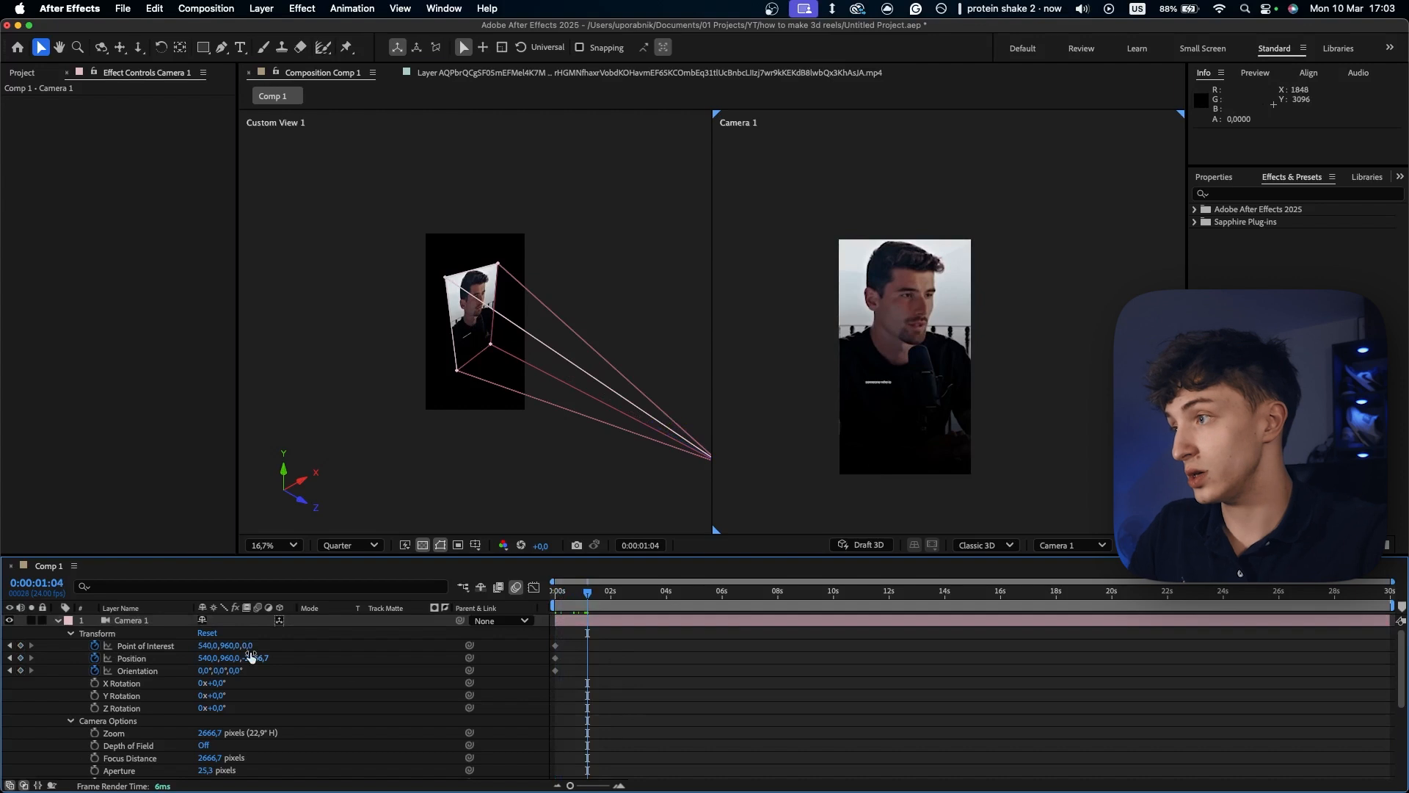
left_click_drag(257, 658, 326, 644)
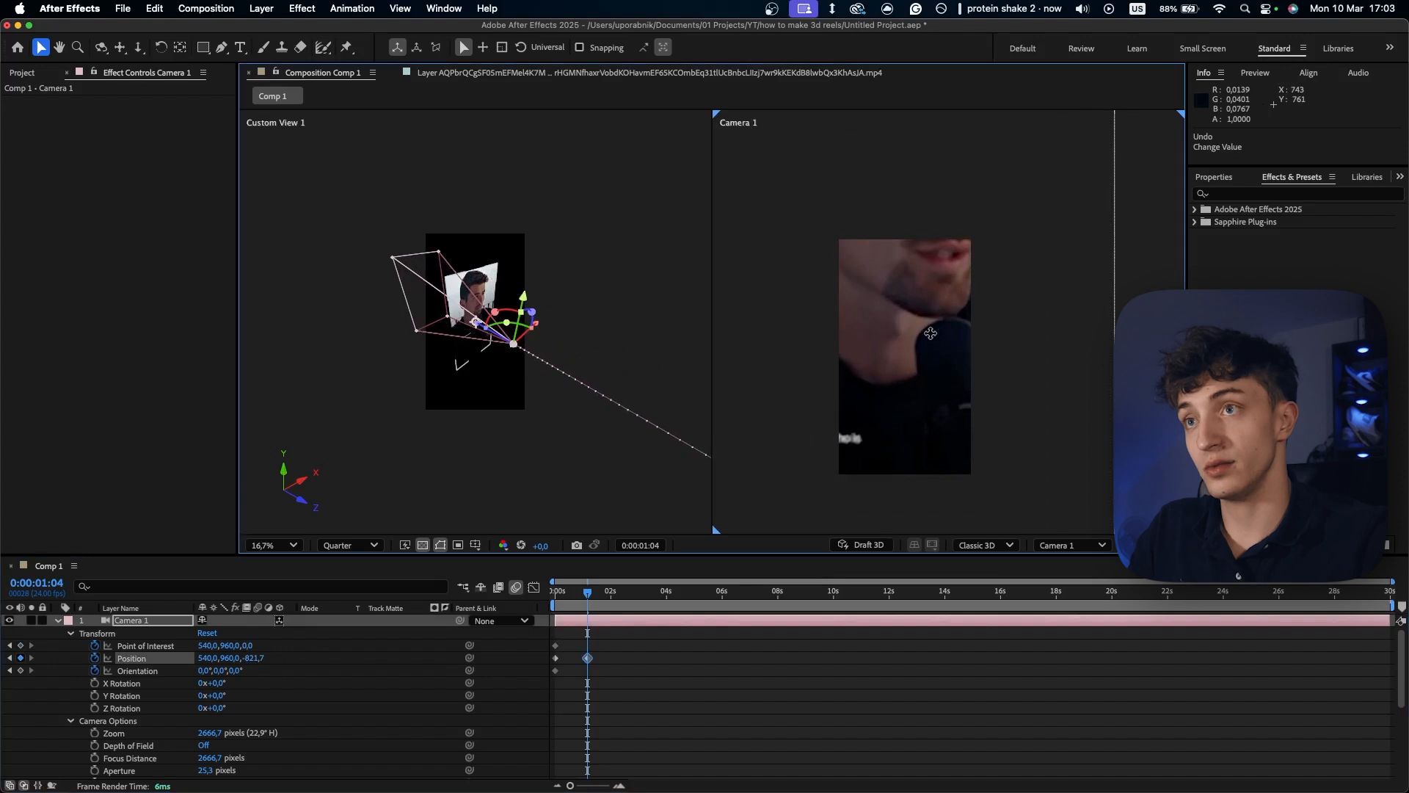
left_click_drag(927, 336, 749, 494)
scroll(749, 495, "up", 5)
key("super+s")
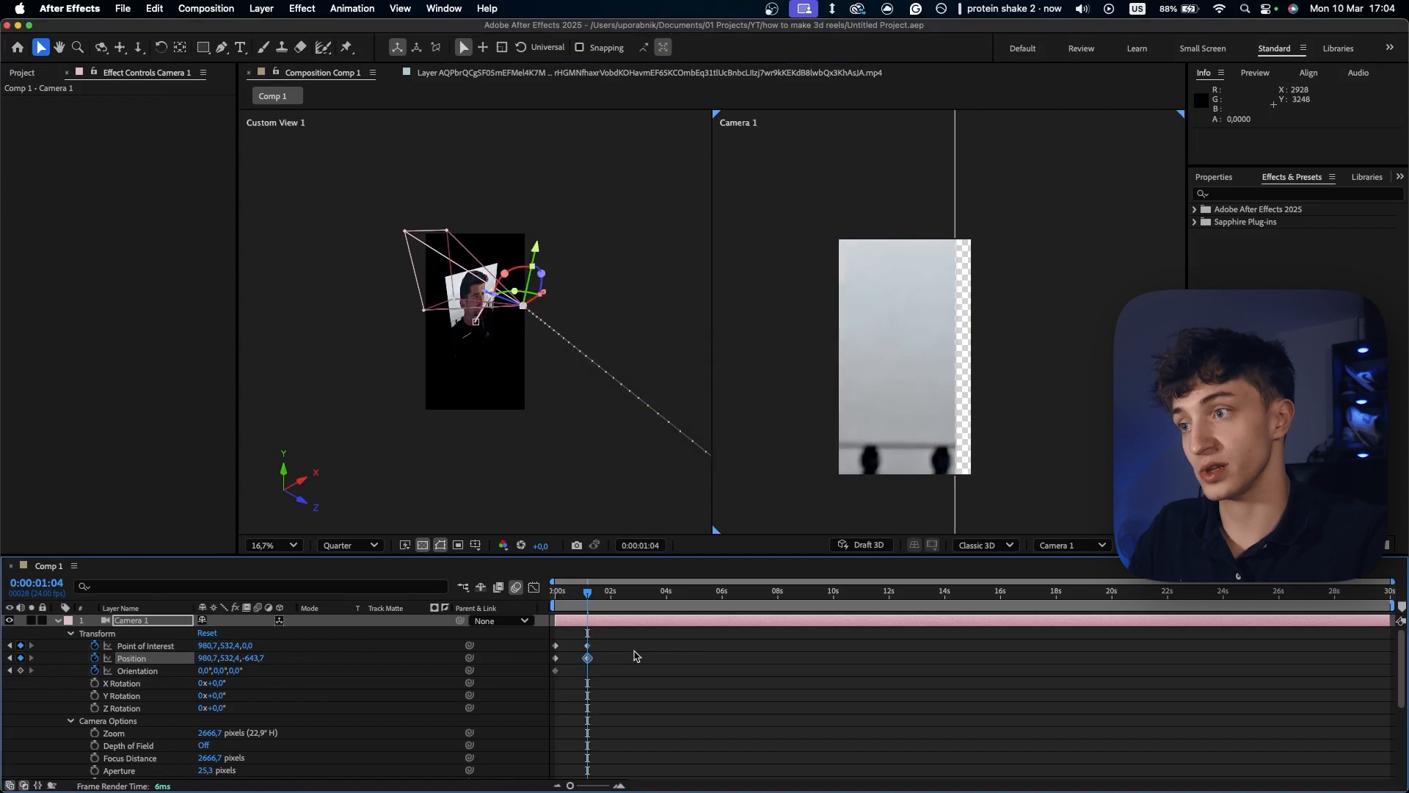
- Play back the camera move from the start and inspect its end keyframes for Point of Interest and Position
key("space")
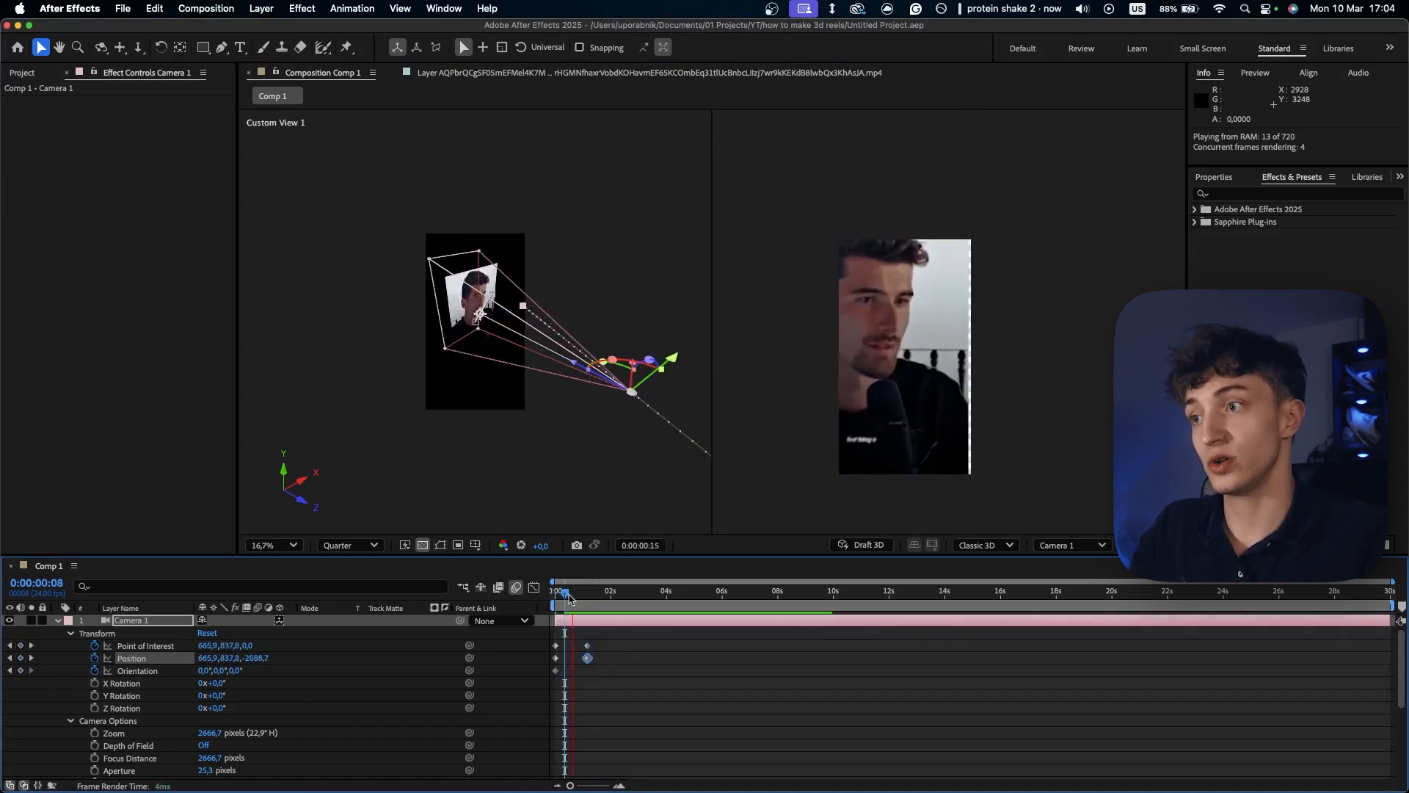
key("space")
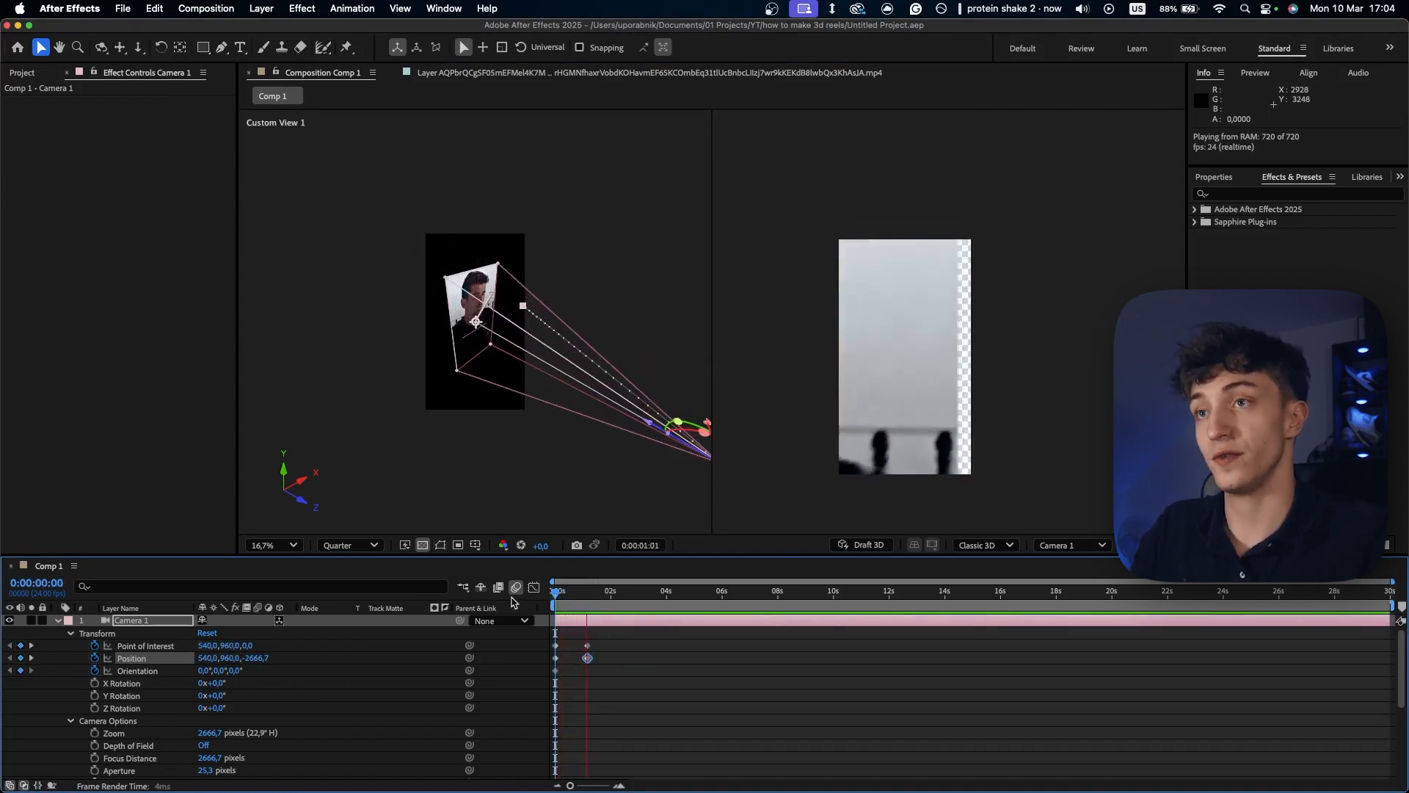
key("space")
key("Home")
left_click_drag(576, 637, 592, 677)
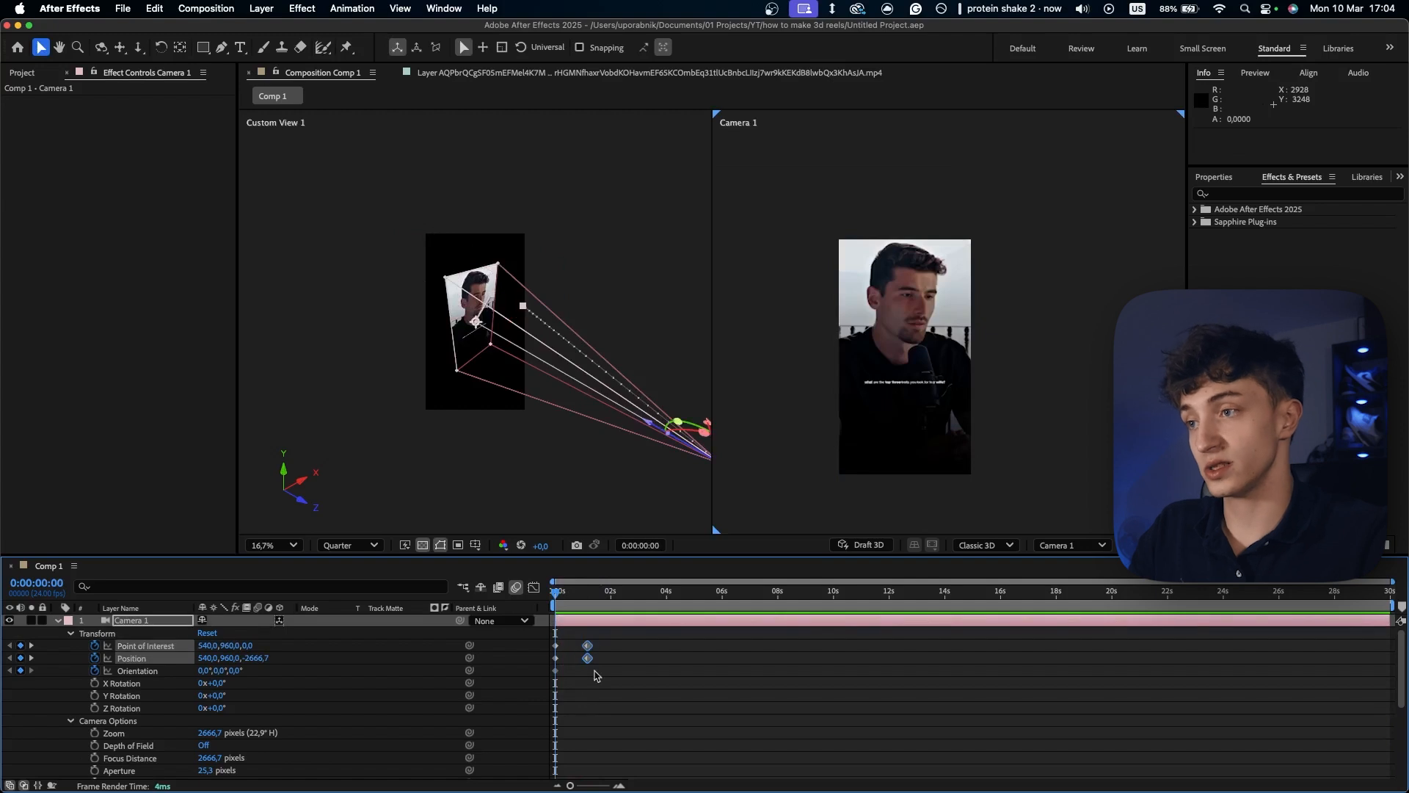
left_click(660, 662)
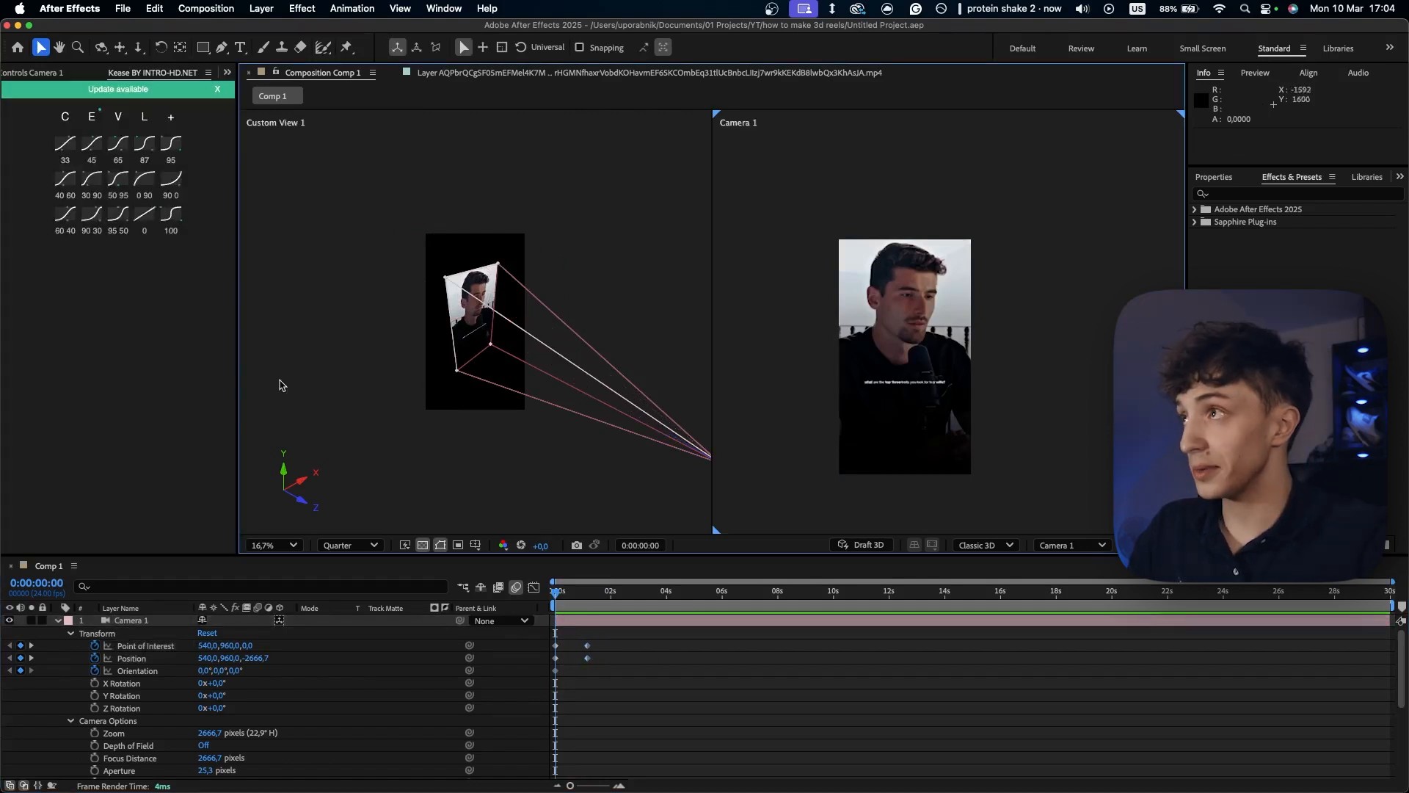
- Apply the Kease 50 95 easing preset to all Point of Interest and Position keyframes of Camera 1
left_click(184, 396)
left_click(717, 710)
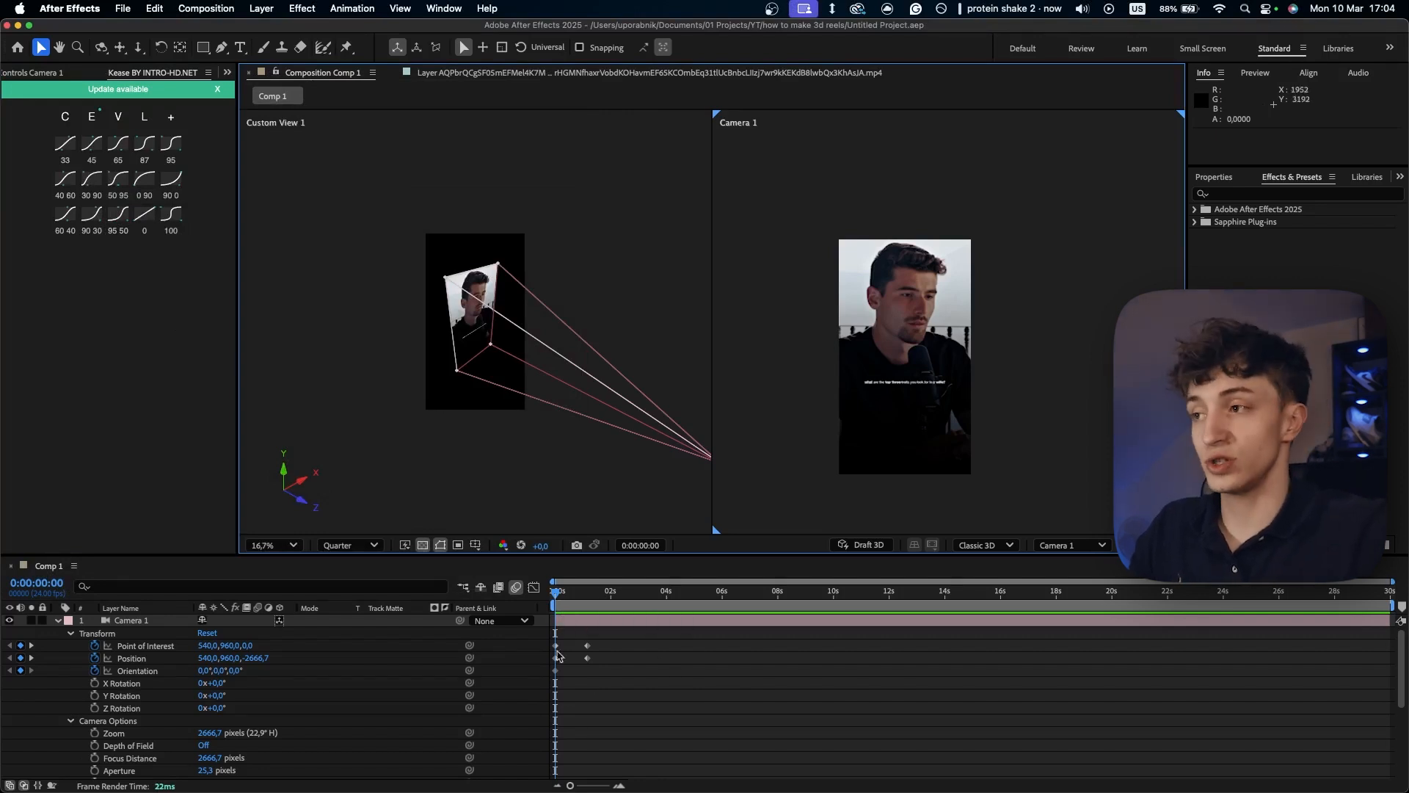
left_click(533, 588)
left_click(534, 588)
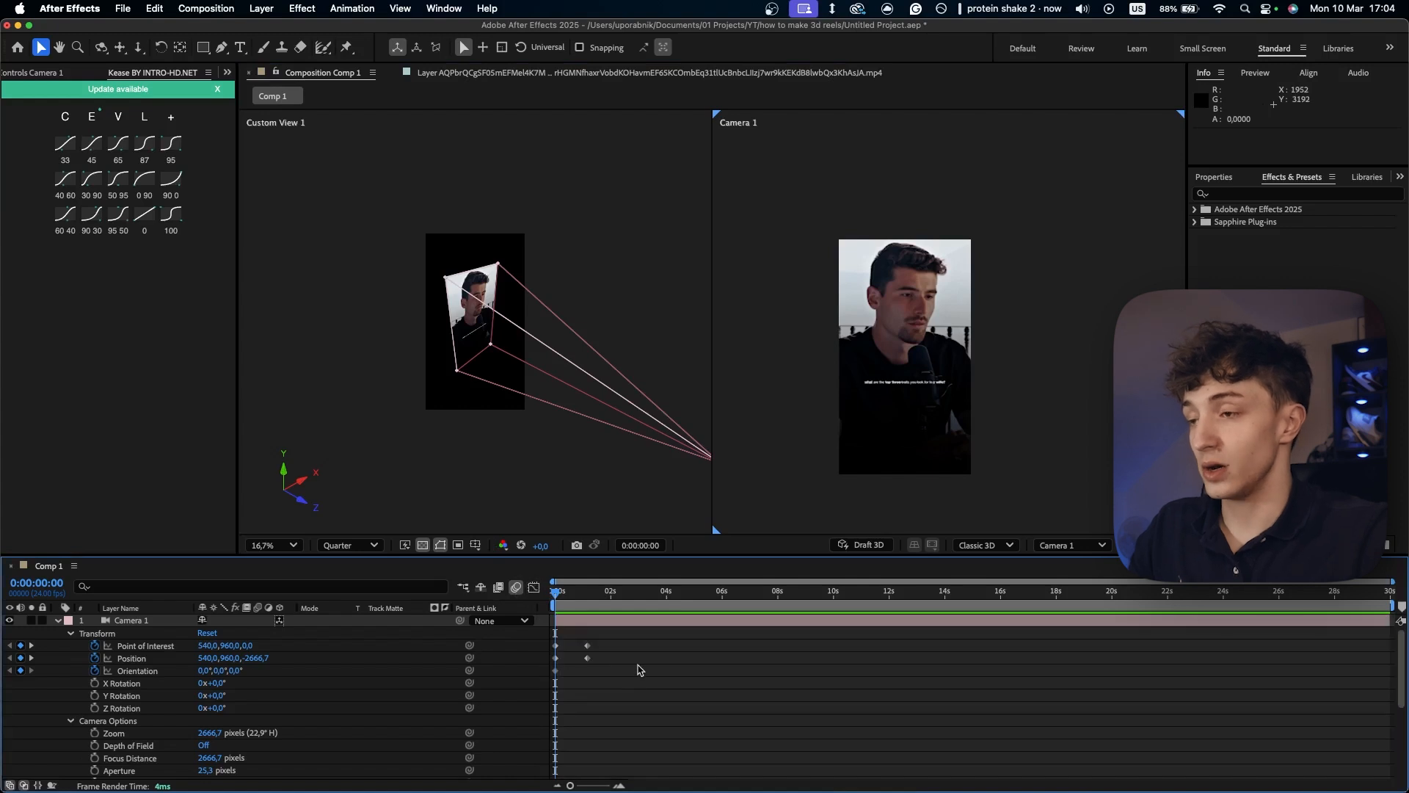
left_click(132, 659)
left_click(609, 660)
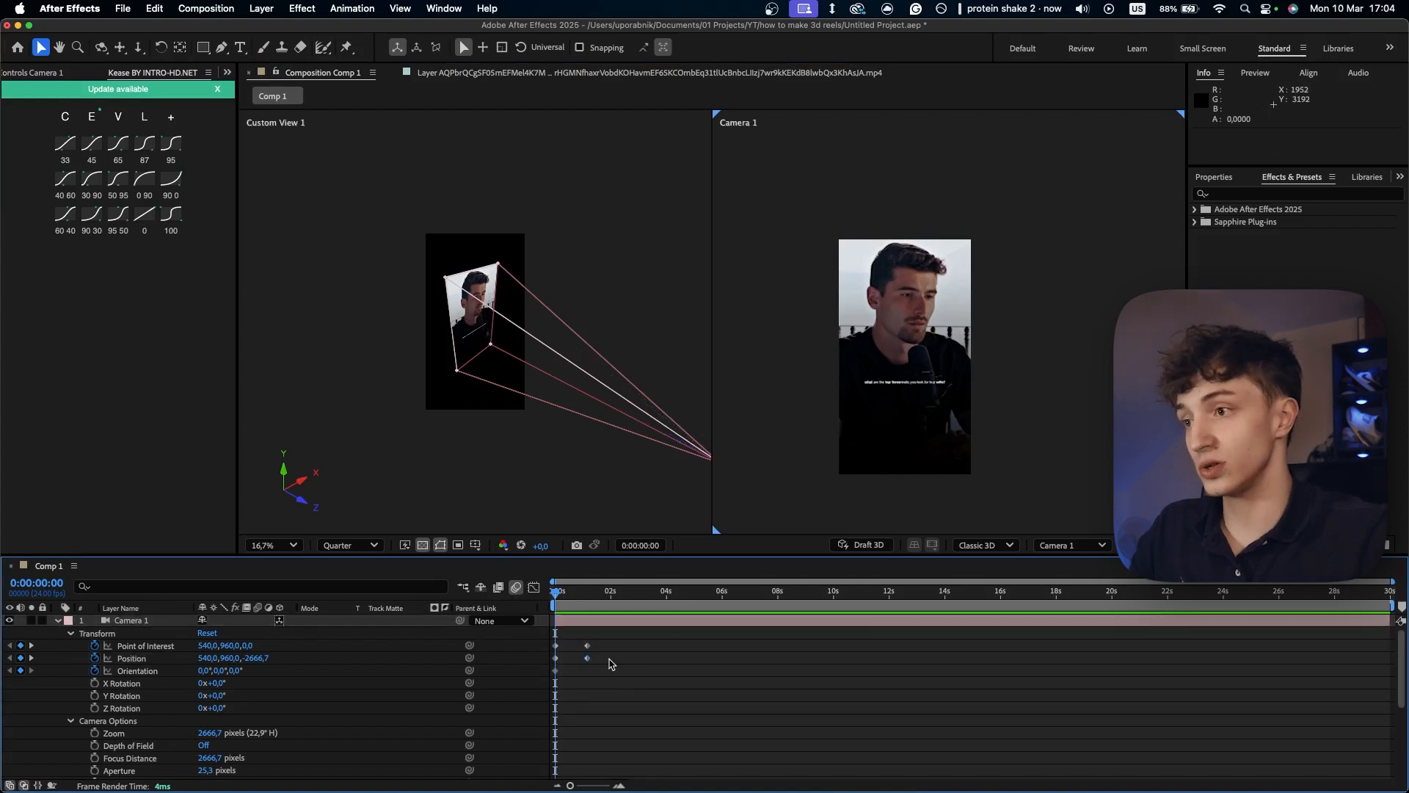
left_click_drag(624, 667, 547, 643)
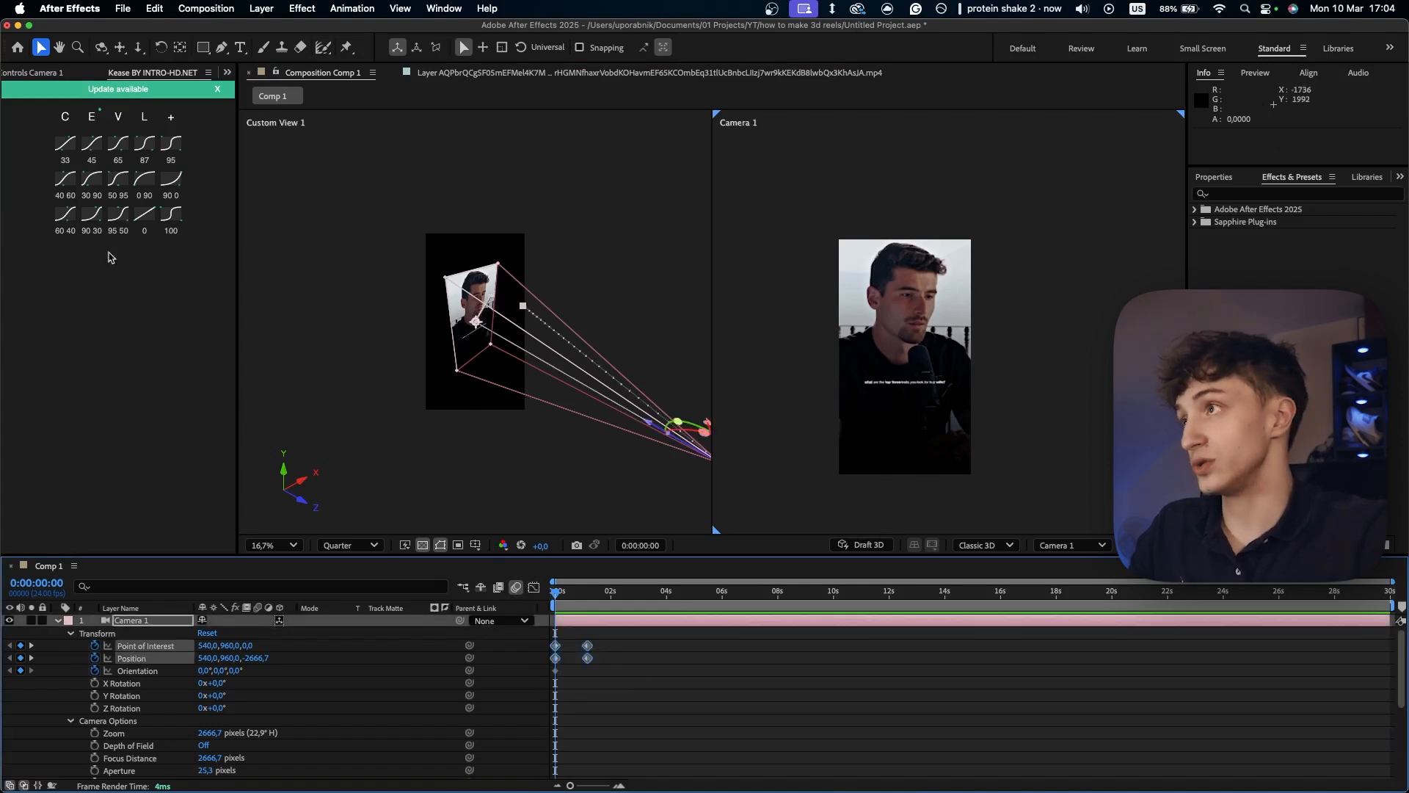
left_click(118, 183)
- Preview the eased camera move from the beginning of the composition
key("space")
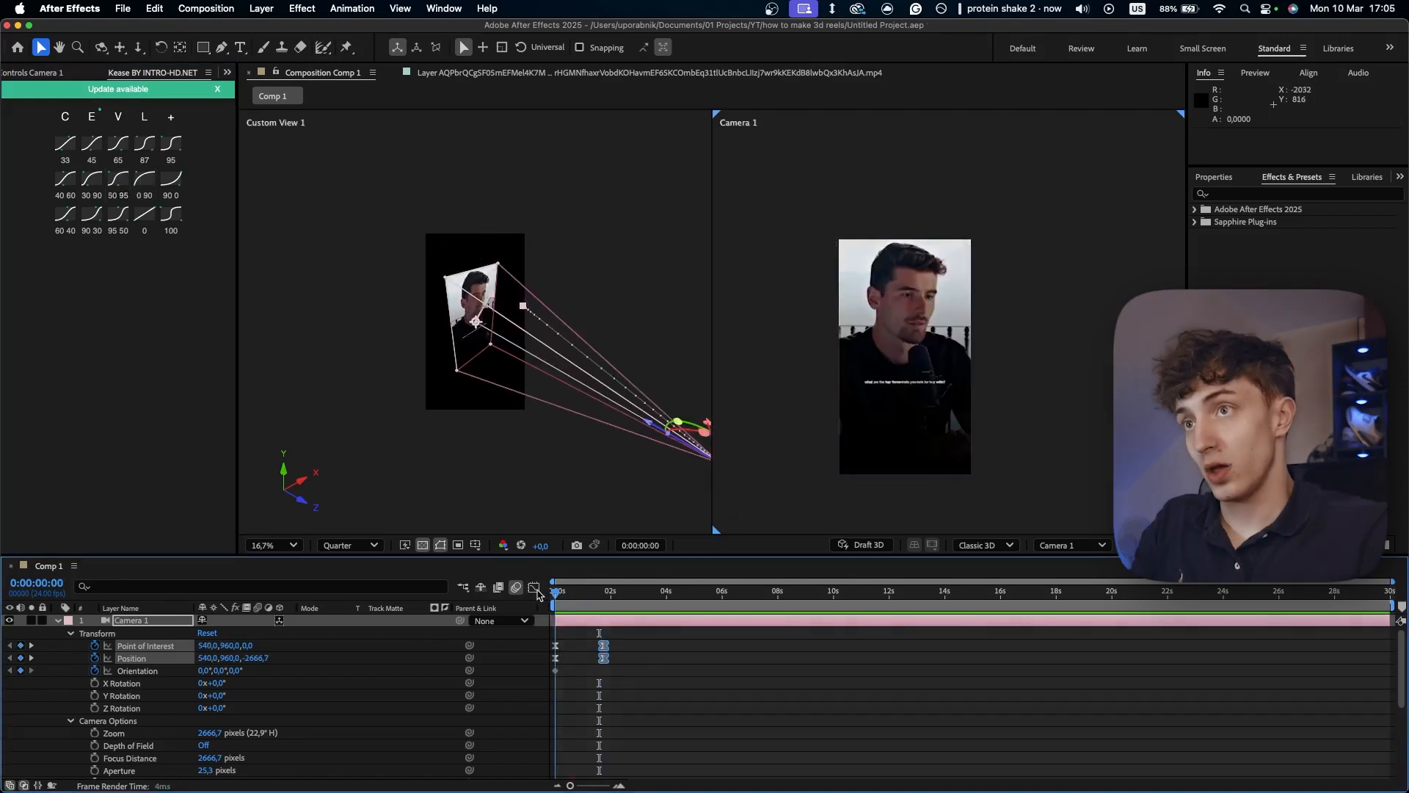
left_click(707, 681)
key("space")
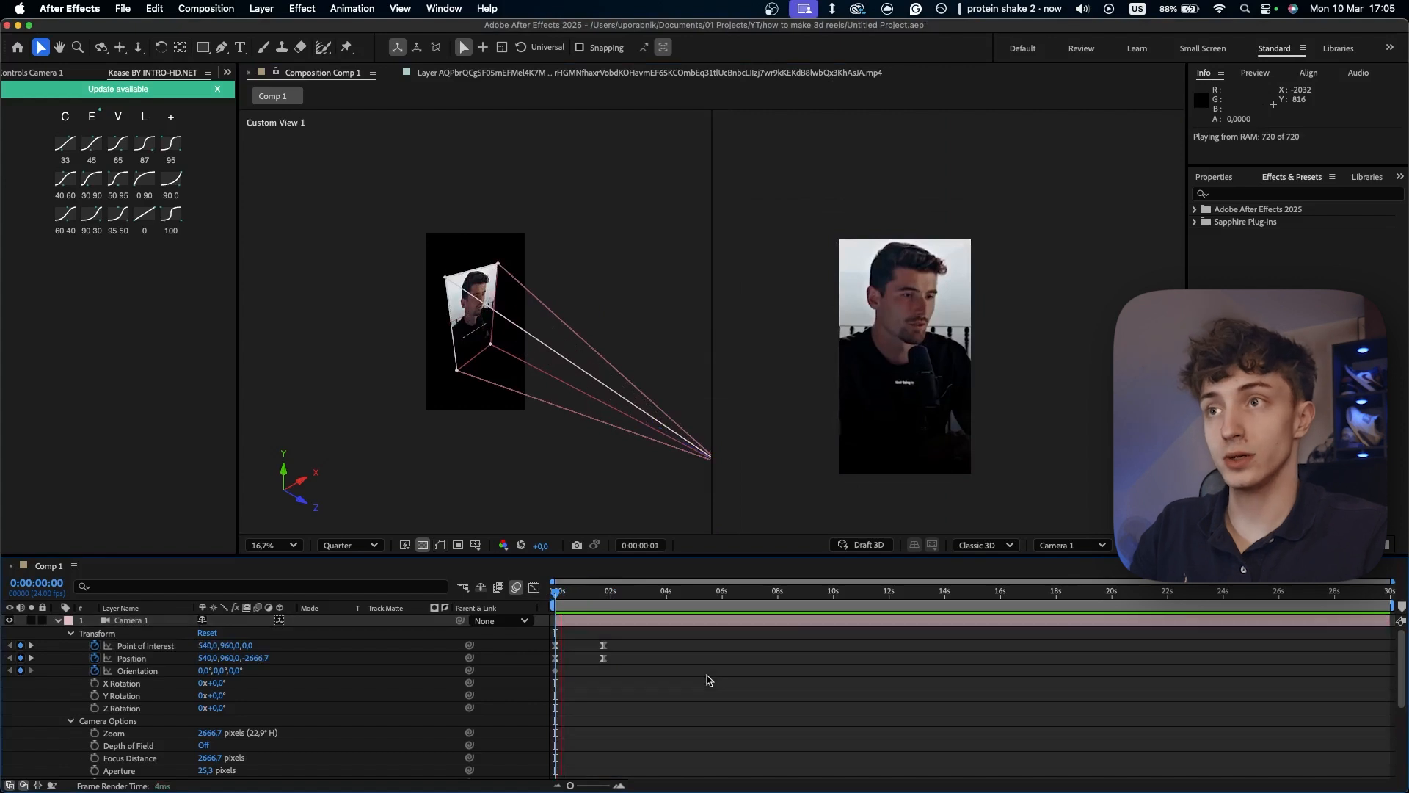
key("space")
- Add a 100% Opacity keyframe to the lower video layer at 0:00:01:04
mouse_move(588, 611)
left_mouse_down()
mouse_move(536, 599)
mouse_move(601, 598)
mouse_move(586, 598)
left_mouse_up()
left_click(58, 622)
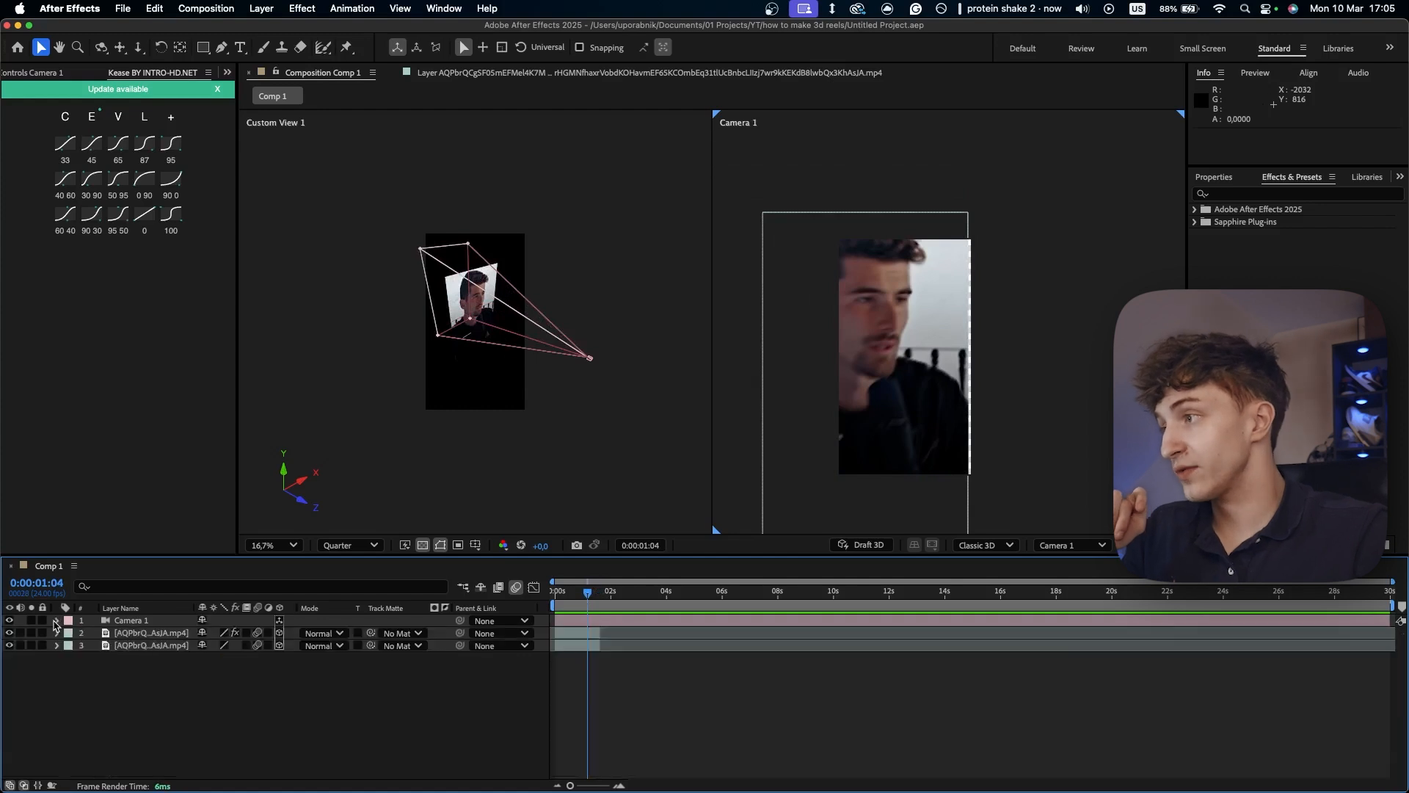
left_click(132, 646)
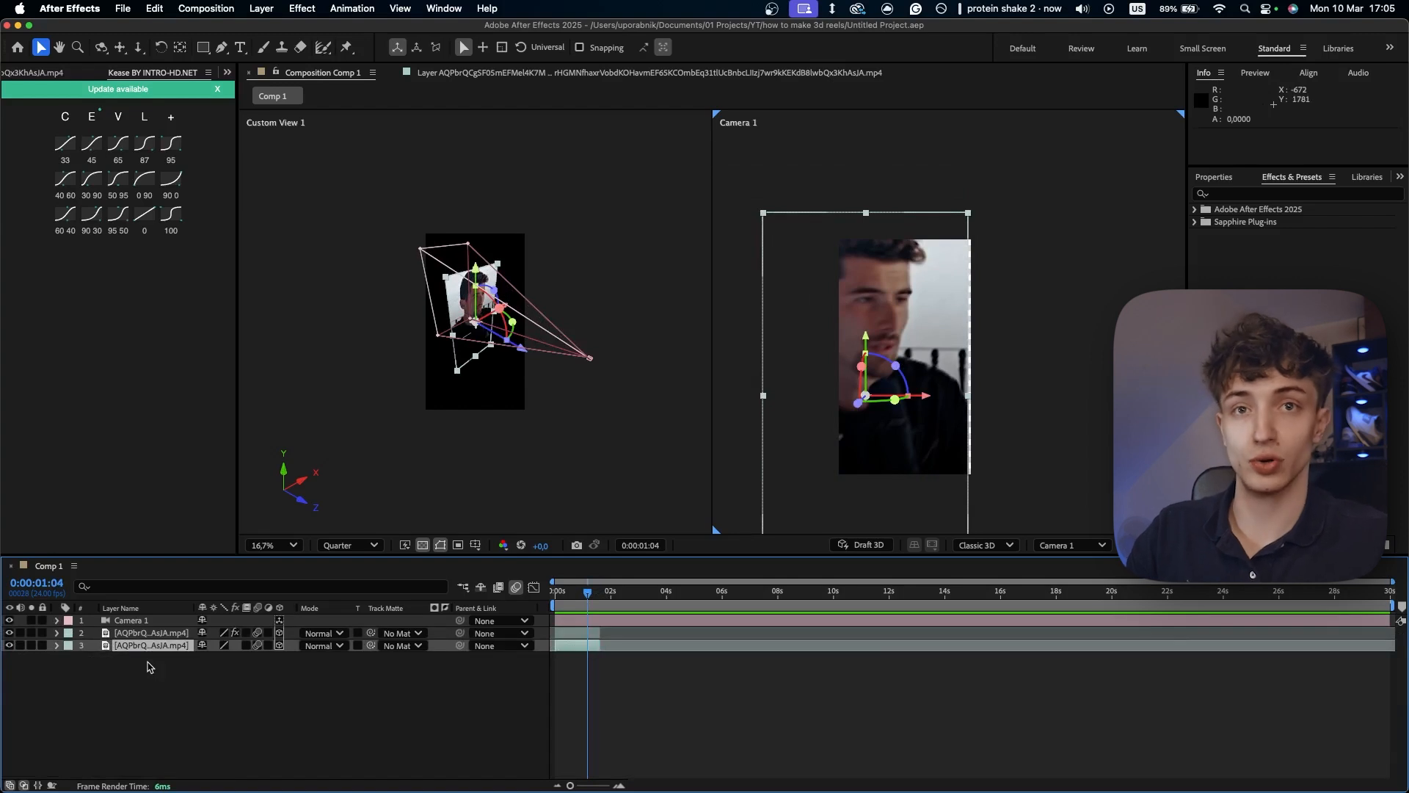
left_click(95, 660)
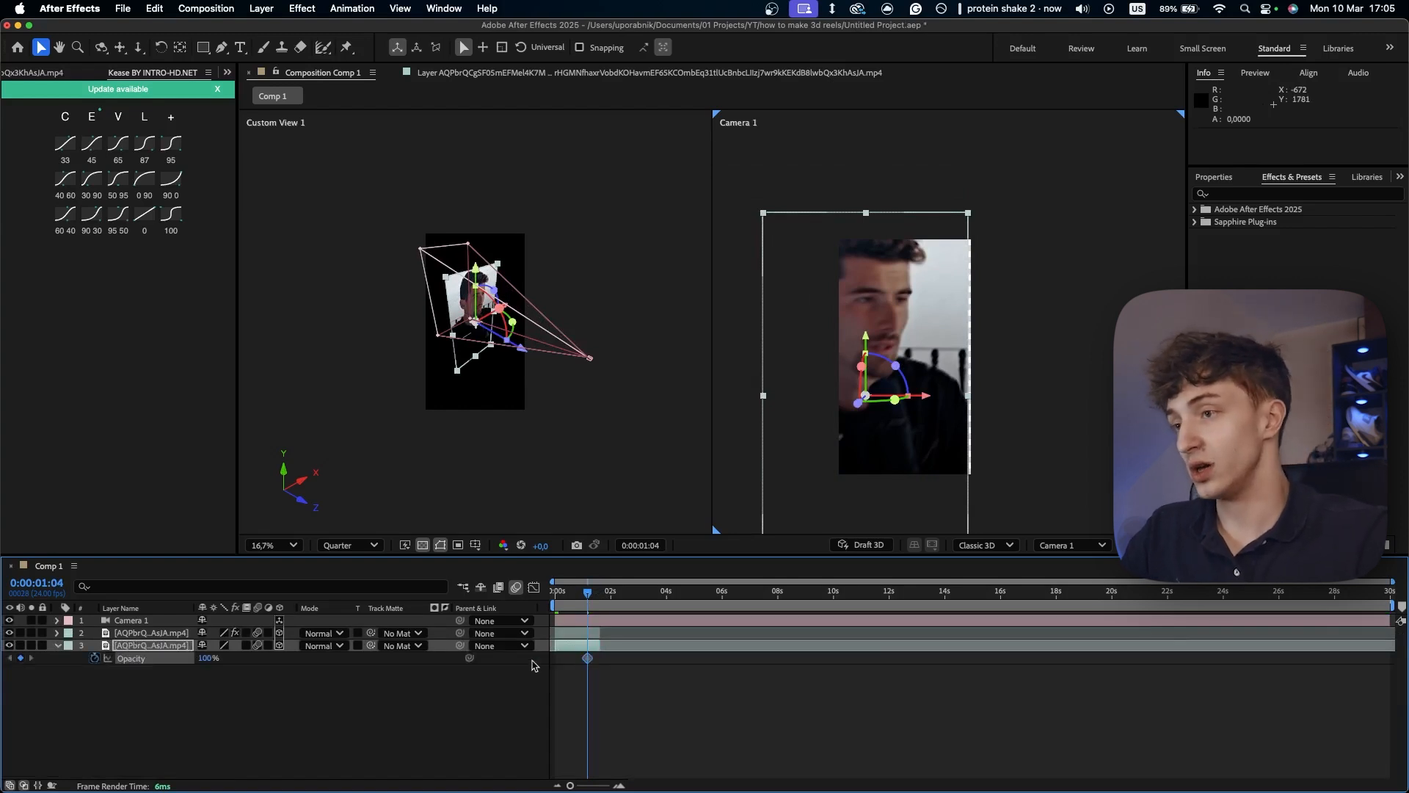
- Show Camera 1's keyframes and move the lower video layer's Opacity keyframe to 0:00:00:21
left_click(623, 626)
key("u")
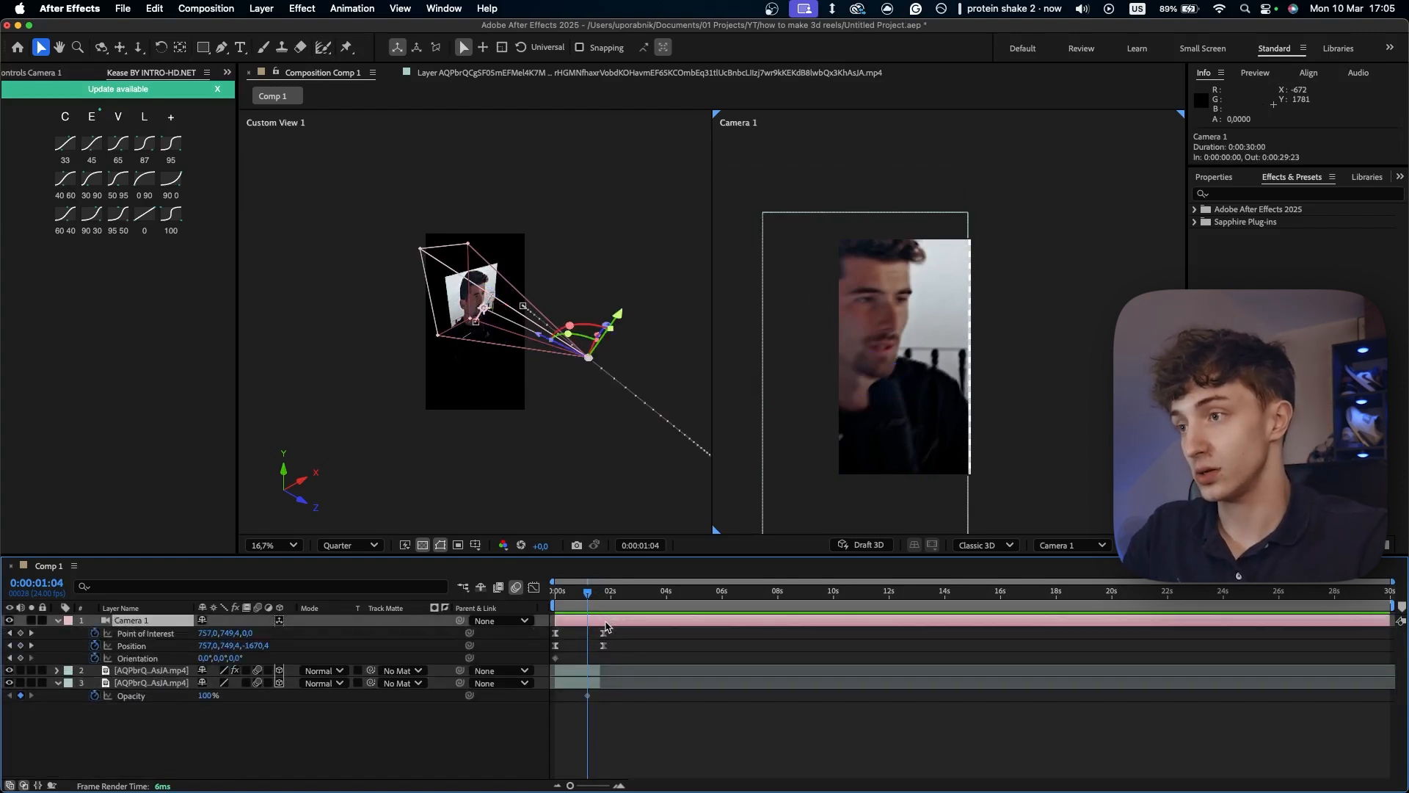
left_click(583, 699)
left_click_drag(585, 593, 579, 592)
left_click_drag(588, 696, 579, 695)
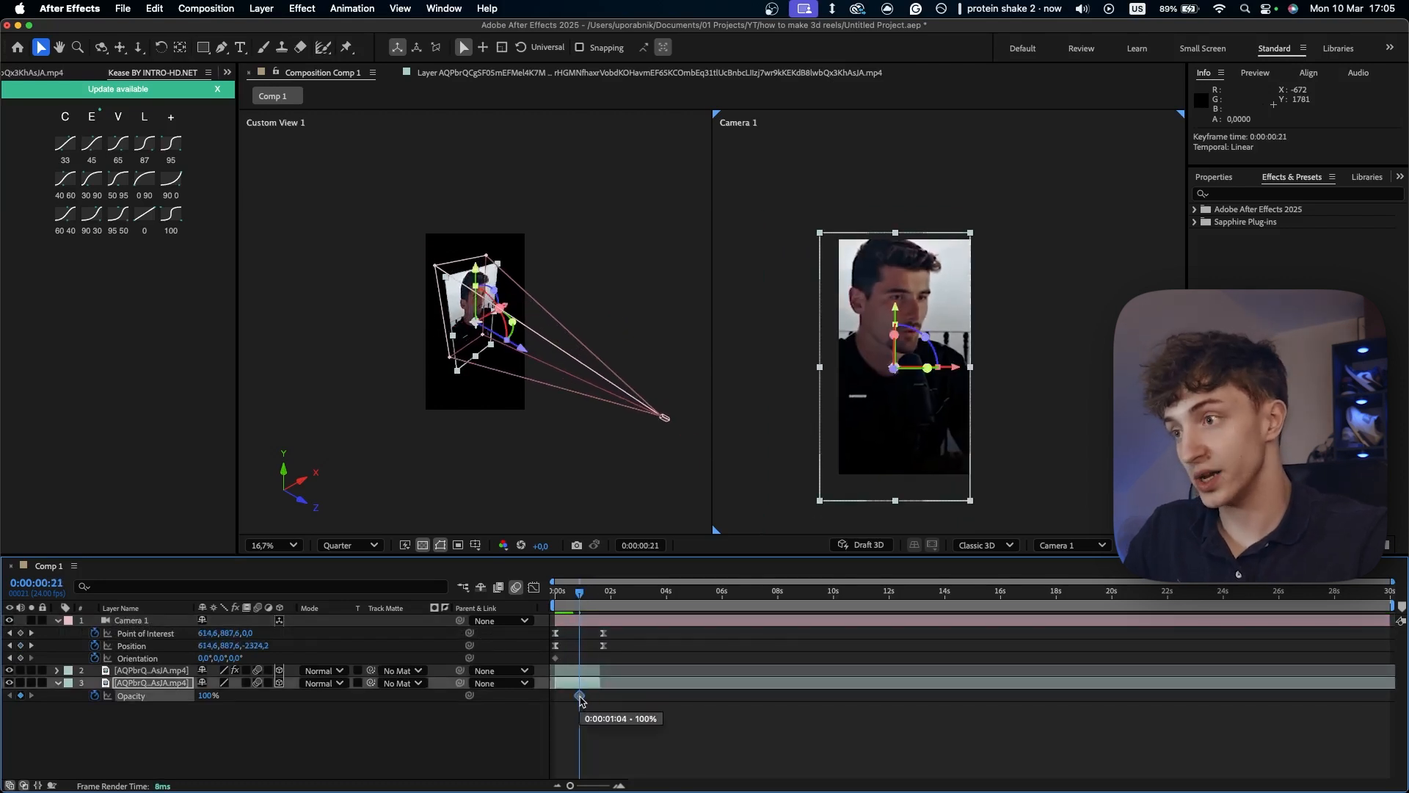
- Set the lower video layer's Opacity to 0% at 0:00:01:03 and preview the background fade
left_click_drag(579, 594, 586, 598)
left_click_drag(188, 694, 132, 695)
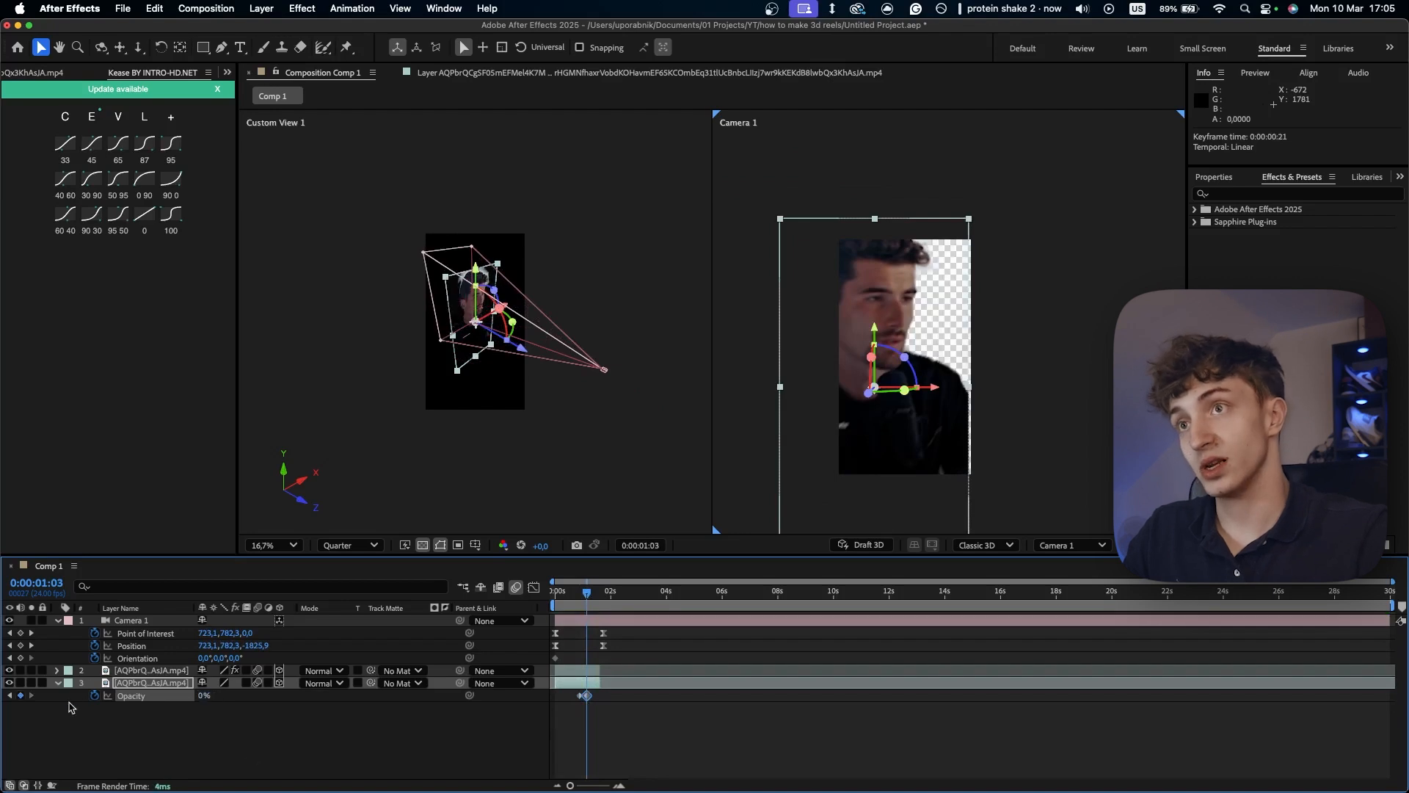
left_click_drag(579, 590, 565, 596)
key("space")
- Lengthen the background fade by shifting the lower video layer's 0% Opacity keyframe slightly right in time, and preview it
key("space")
left_click(588, 722)
key("space")
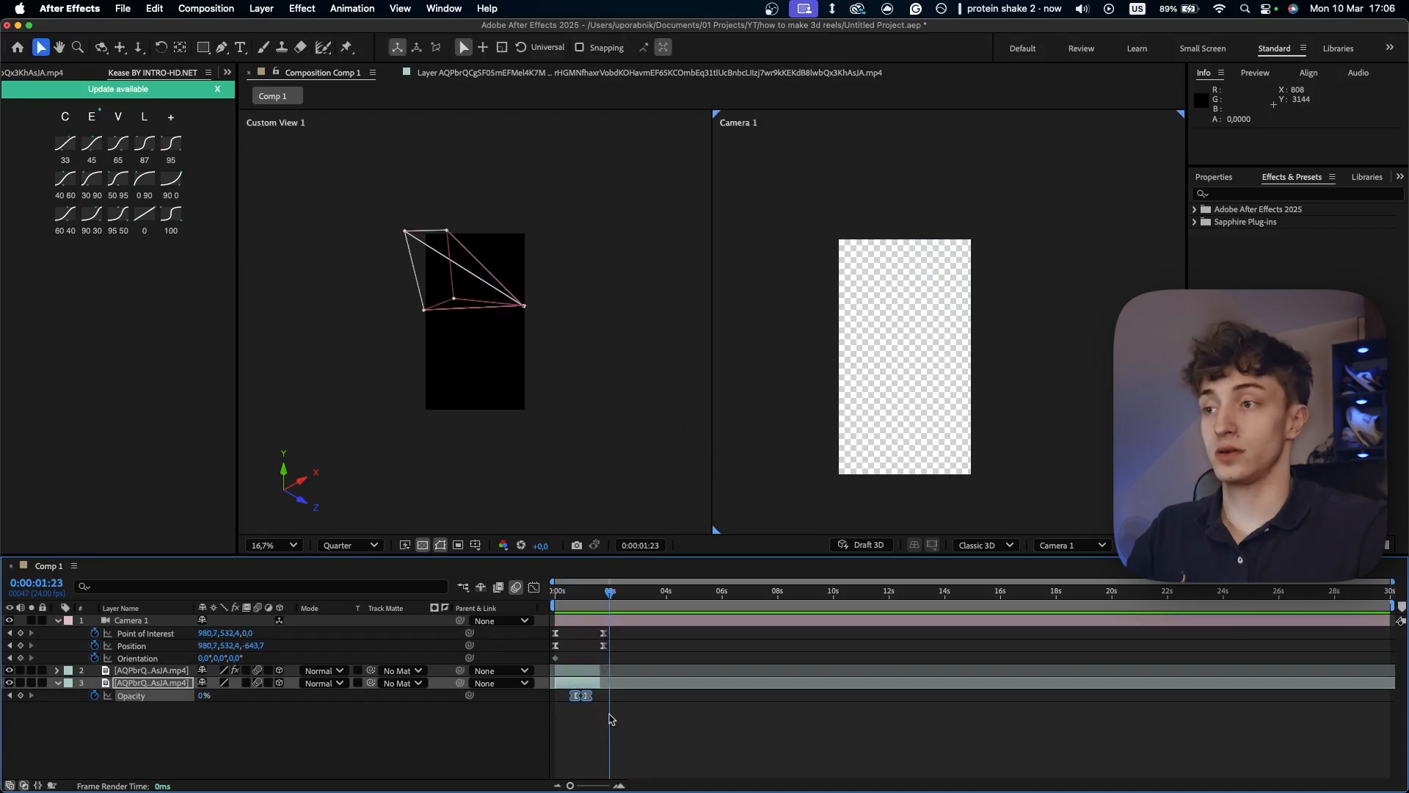
left_click(590, 710)
mouse_move(602, 697)
left_mouse_down()
mouse_move(577, 693)
mouse_move(596, 698)
left_mouse_up()
left_click_drag(584, 595, 577, 599)
key("space")
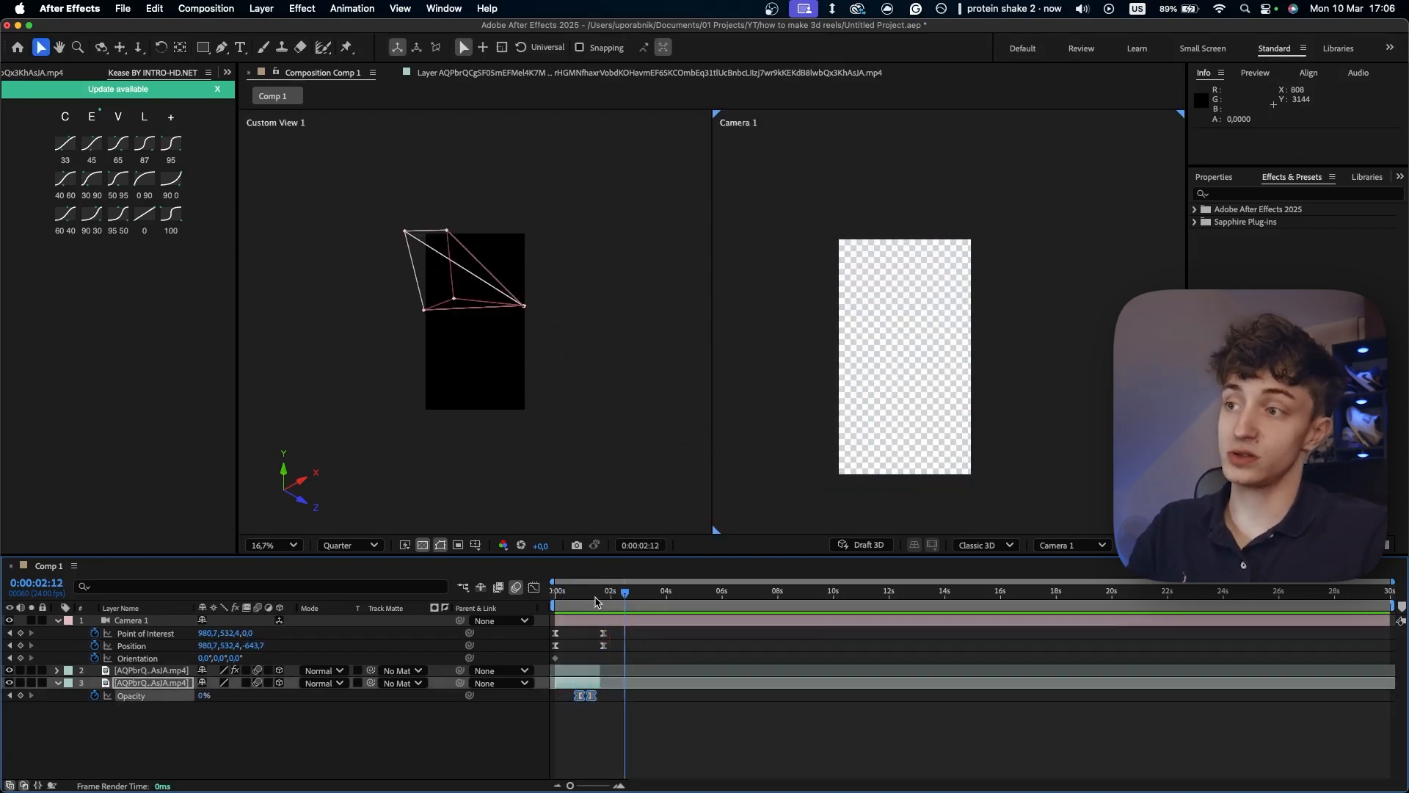
key("space")
- Collapse the open layer properties and add Untitled-1.png above Camera 1 as a 3D layer with motion blur
left_click(58, 683)
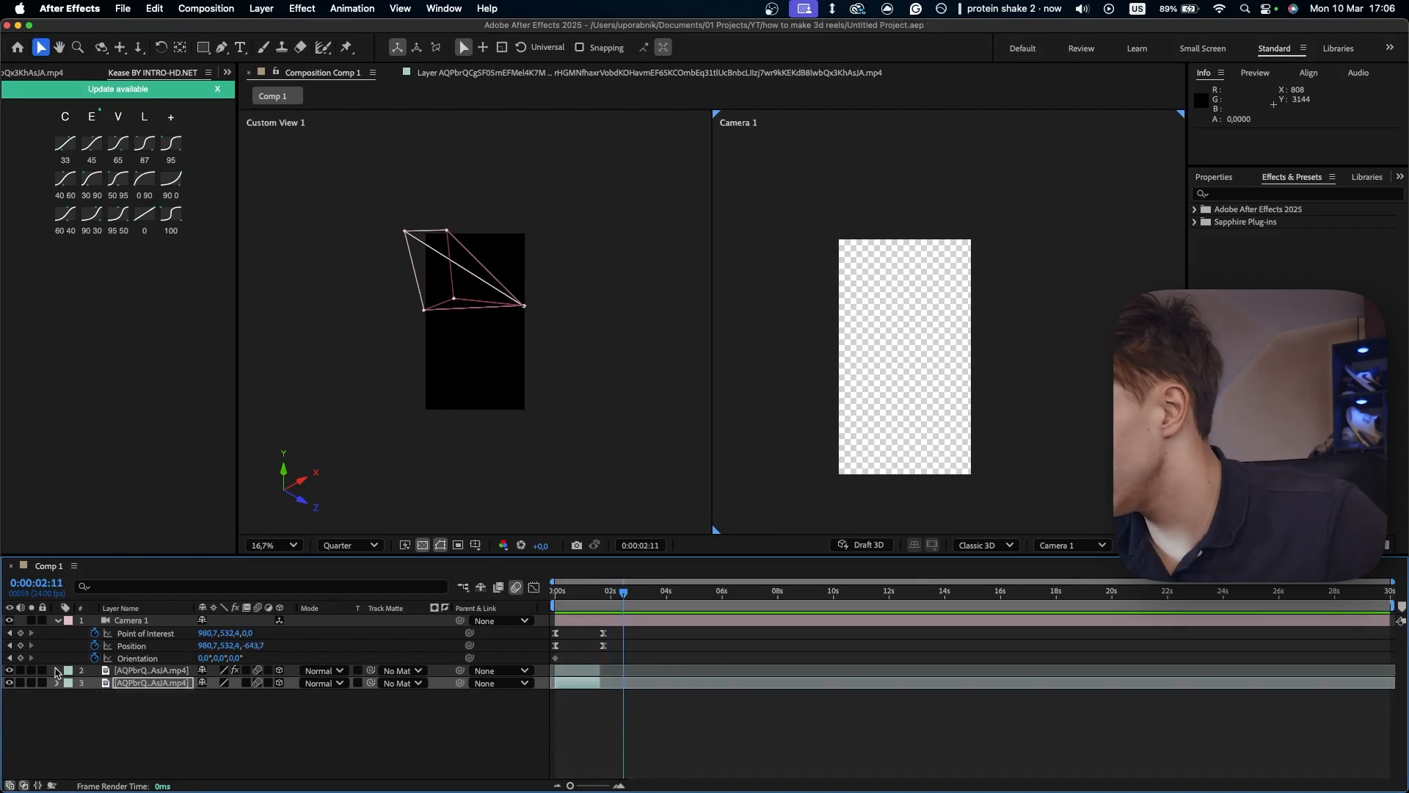
left_click(58, 621)
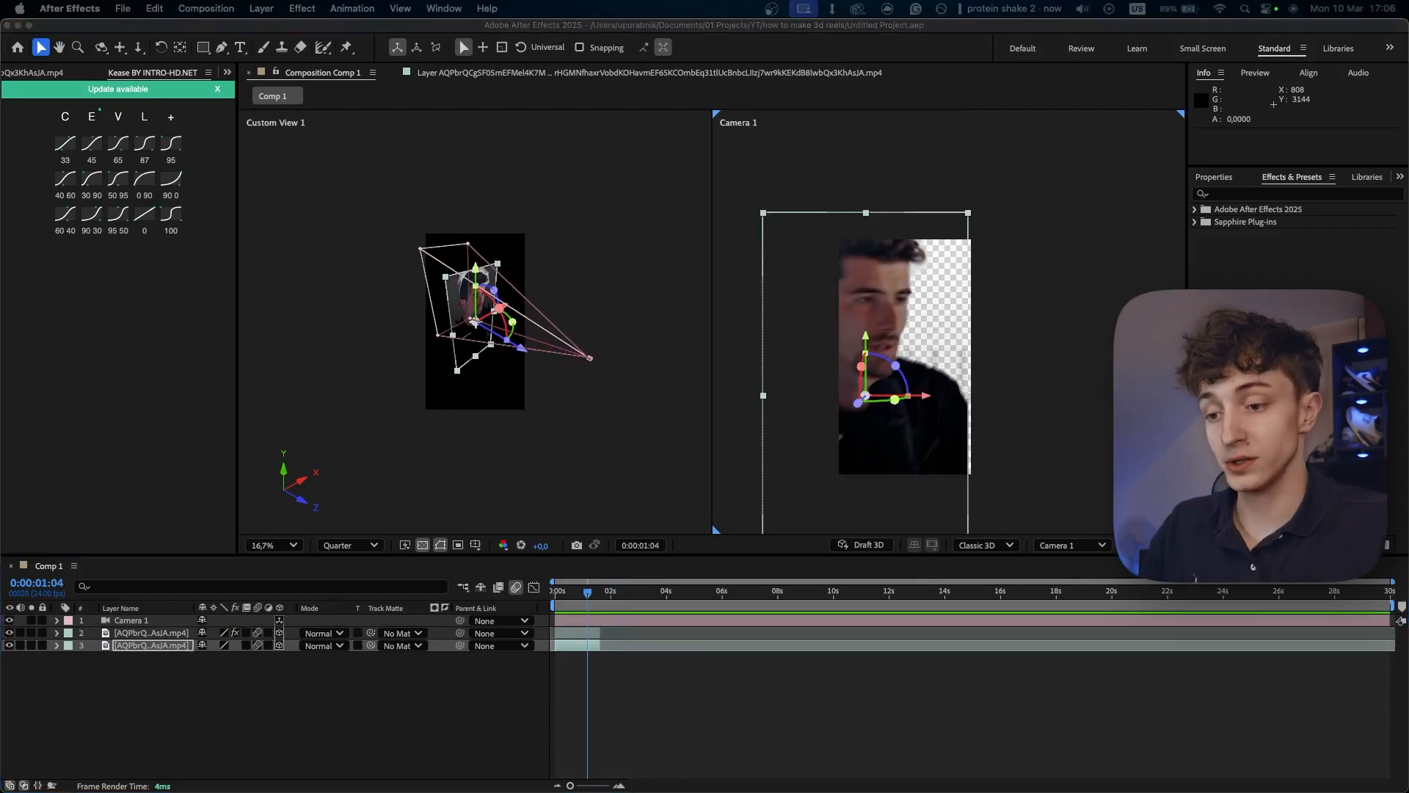
left_click_drag(139, 786, 183, 715)
left_click(182, 712)
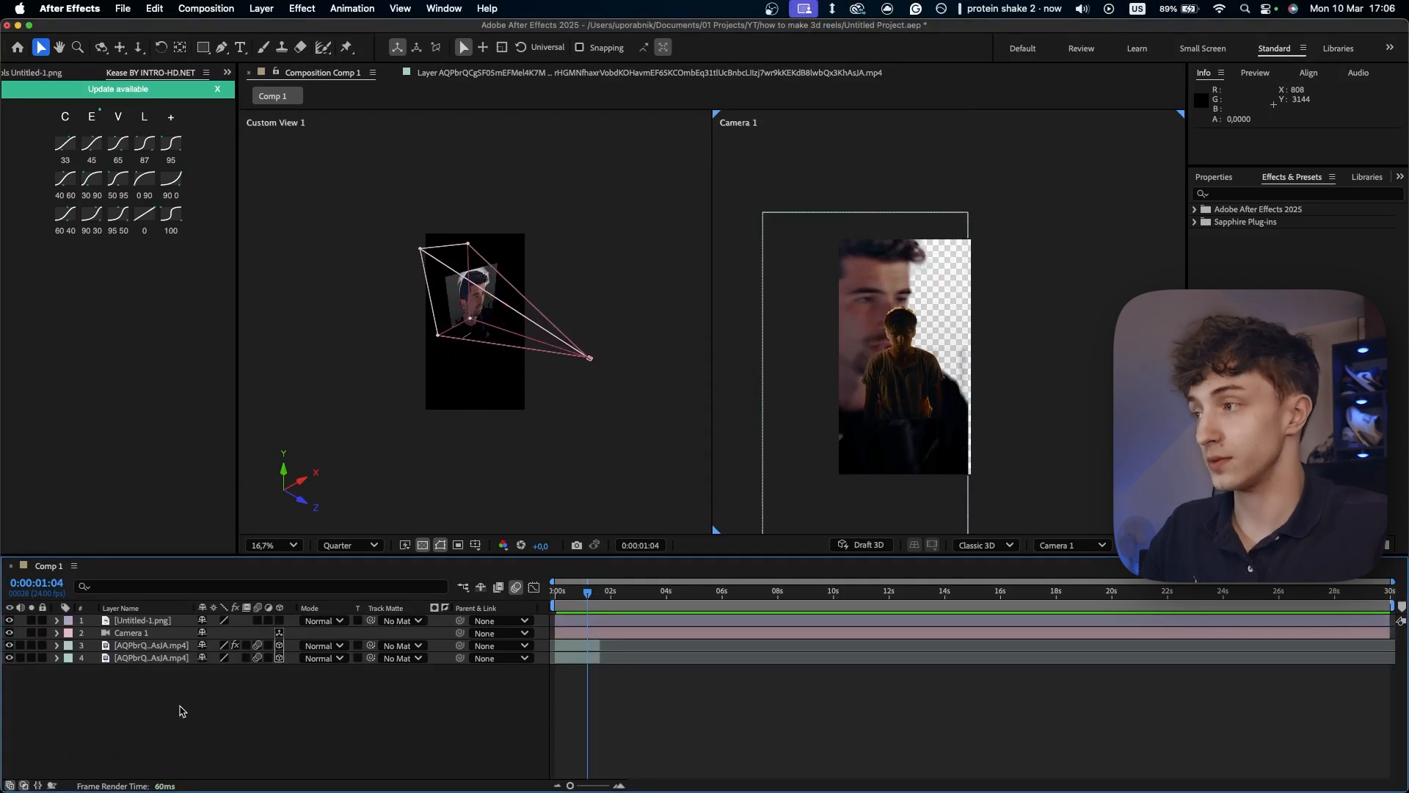
left_click(148, 622)
left_click(280, 621)
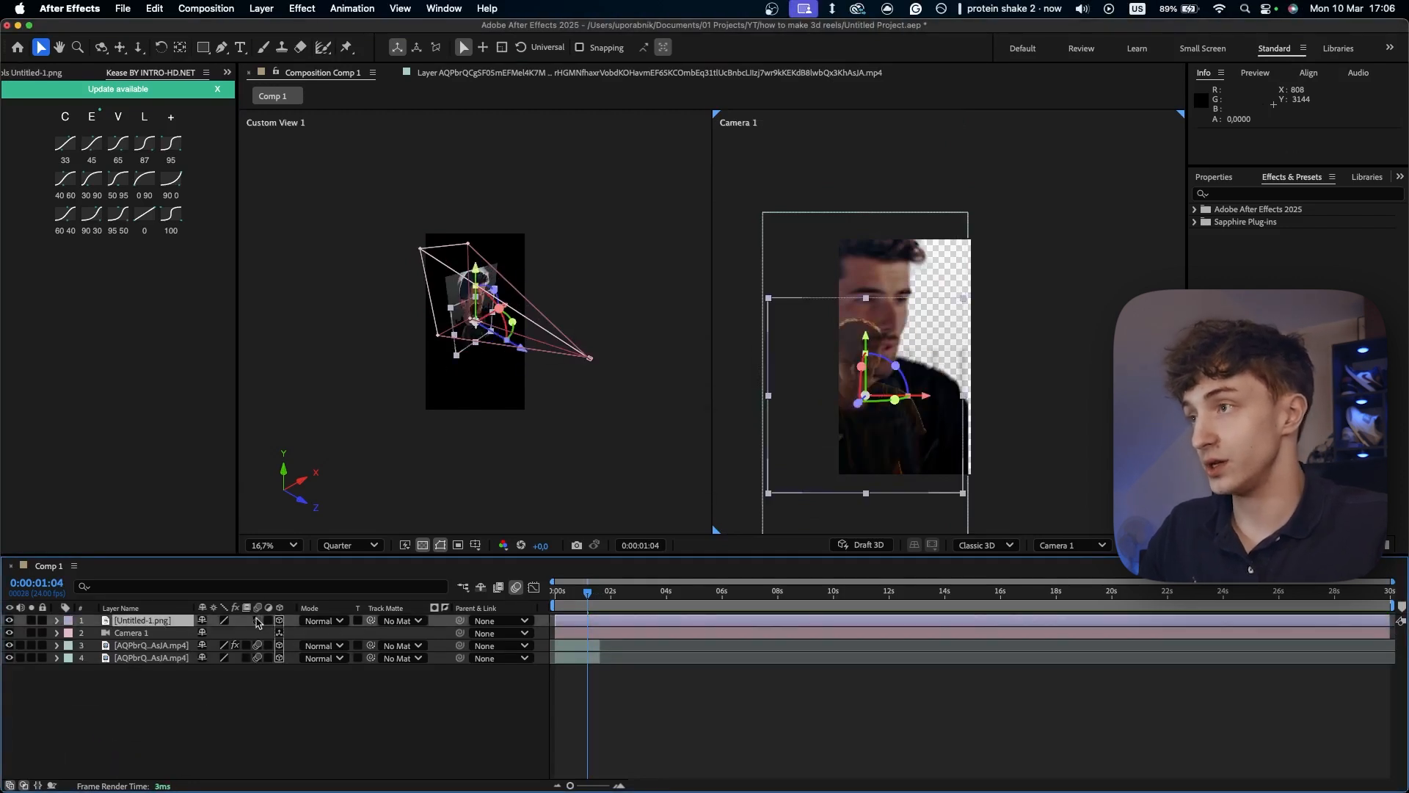
- Move Untitled-1.png back in depth to about 1021.9, 365.9, 2195.5 and scale it to 127%
left_click_drag(521, 349, 572, 290)
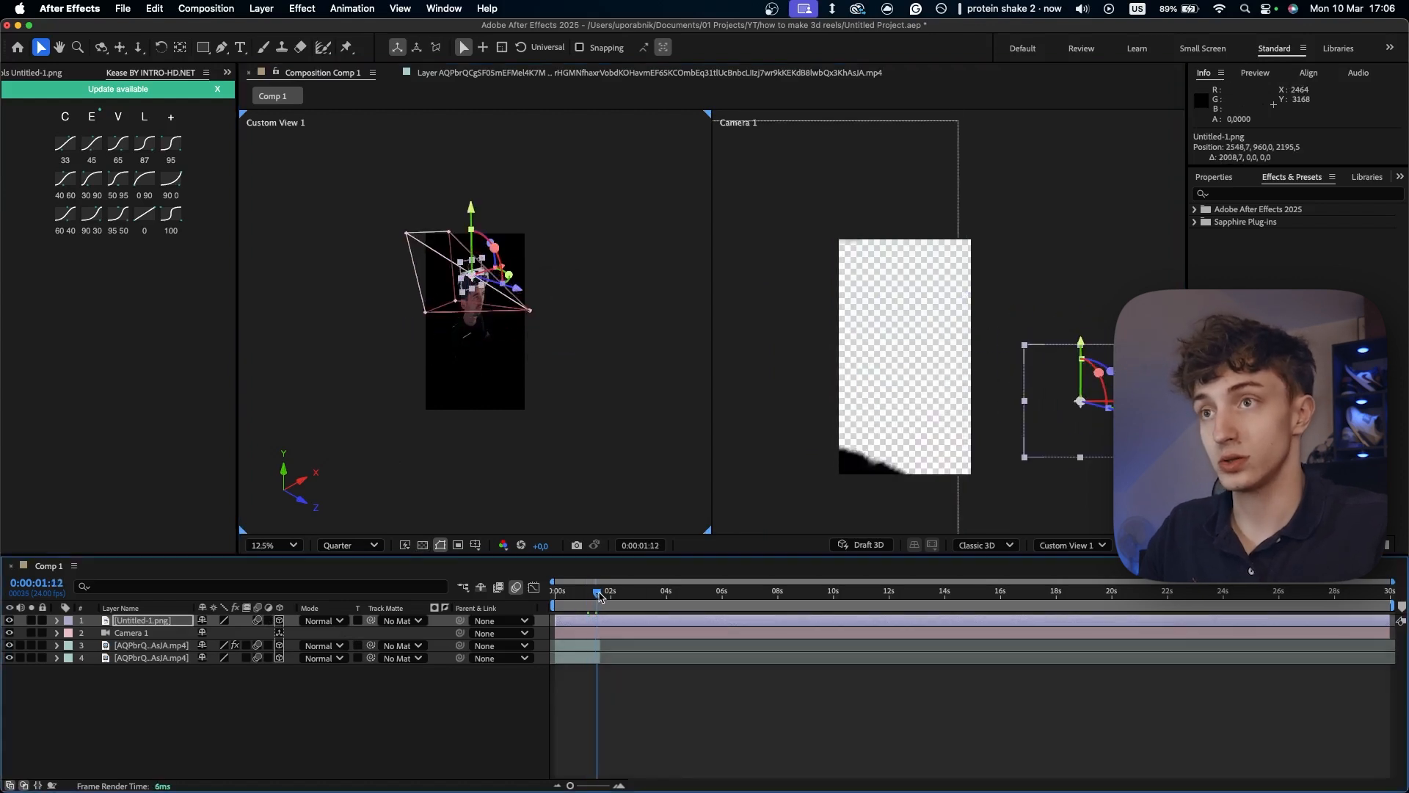
key("s")
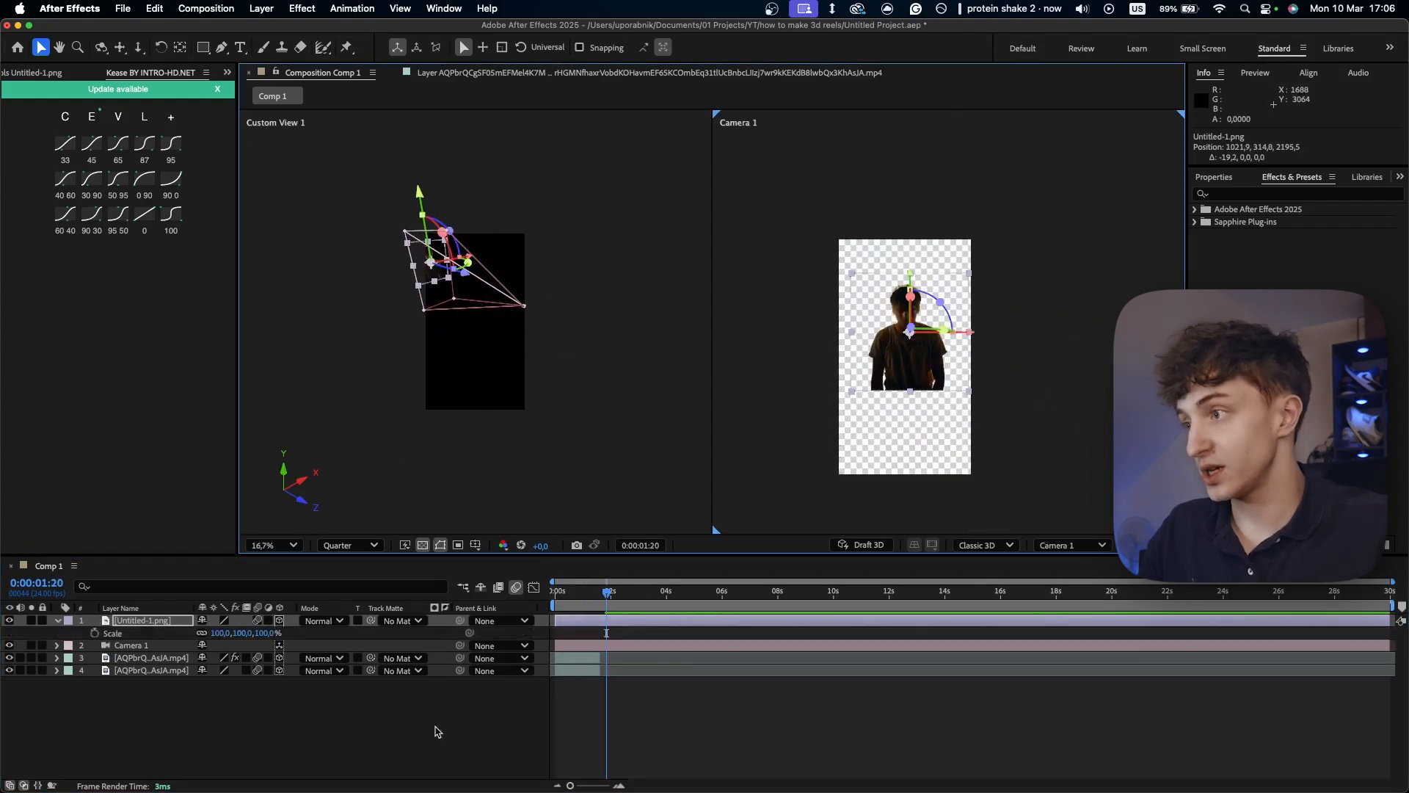
left_click_drag(257, 634, 277, 634)
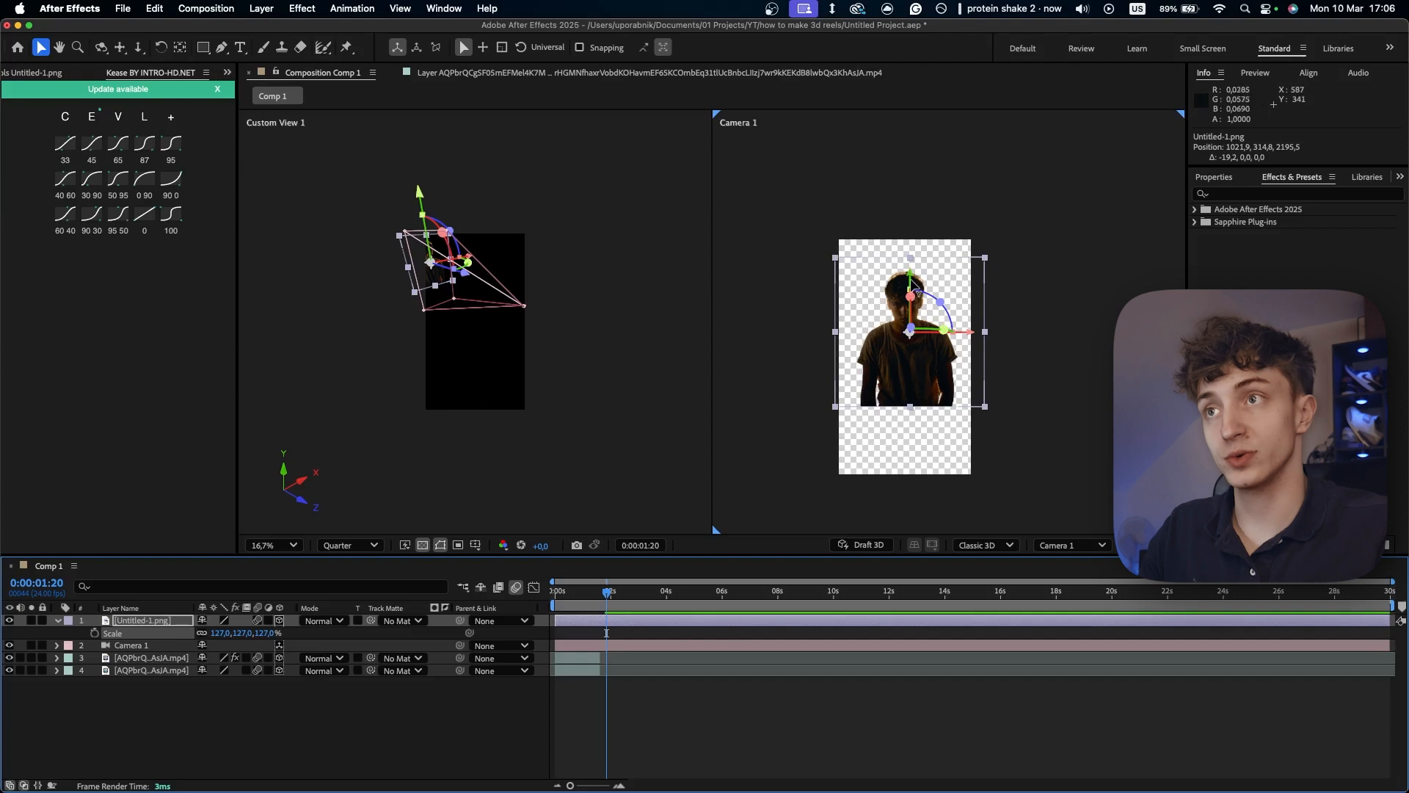
left_click_drag(914, 286, 914, 292)
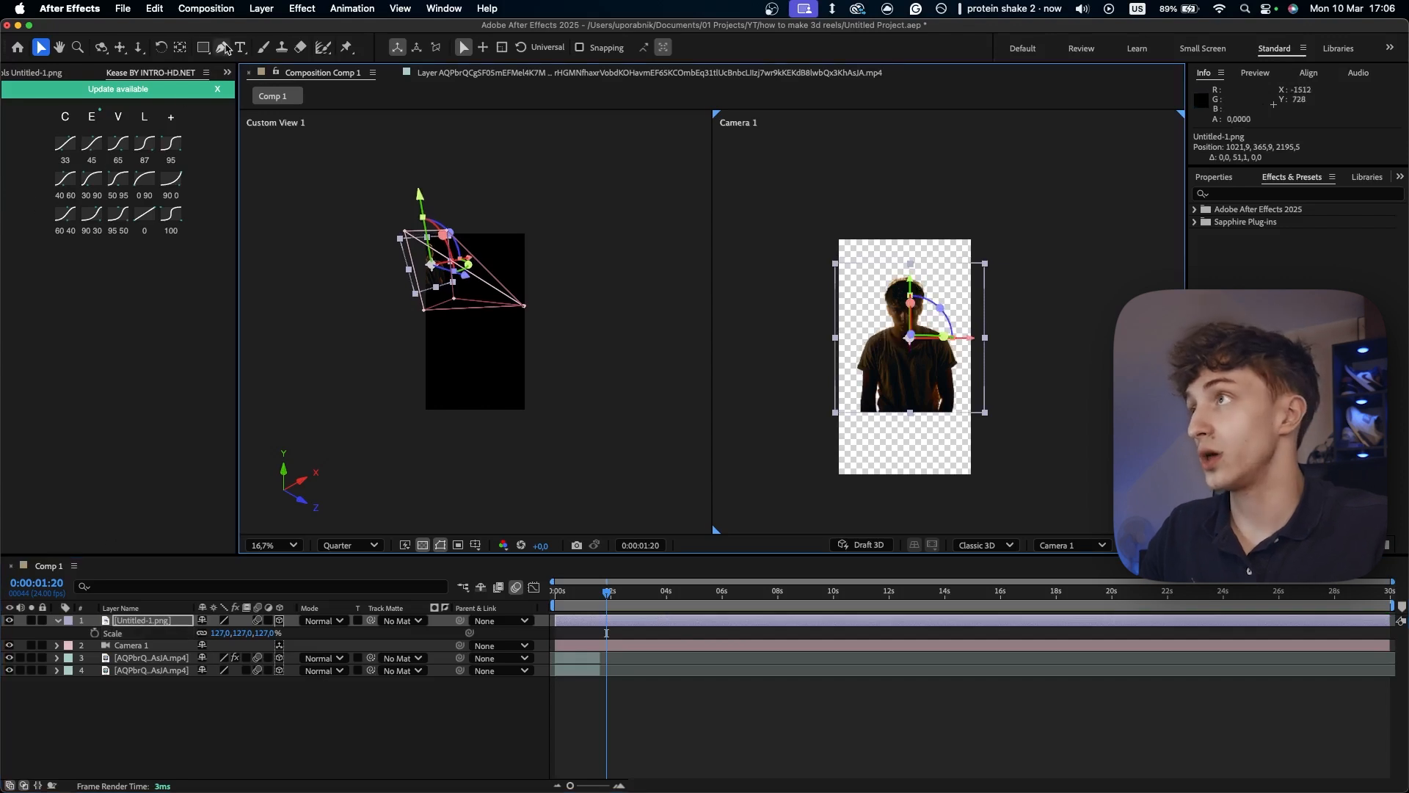
- Draw a wide rectangular mask over the lower edge of the Untitled-1.png figure, invert it and increase its feather
left_click(203, 47)
left_click_drag(1032, 448, 759, 386)
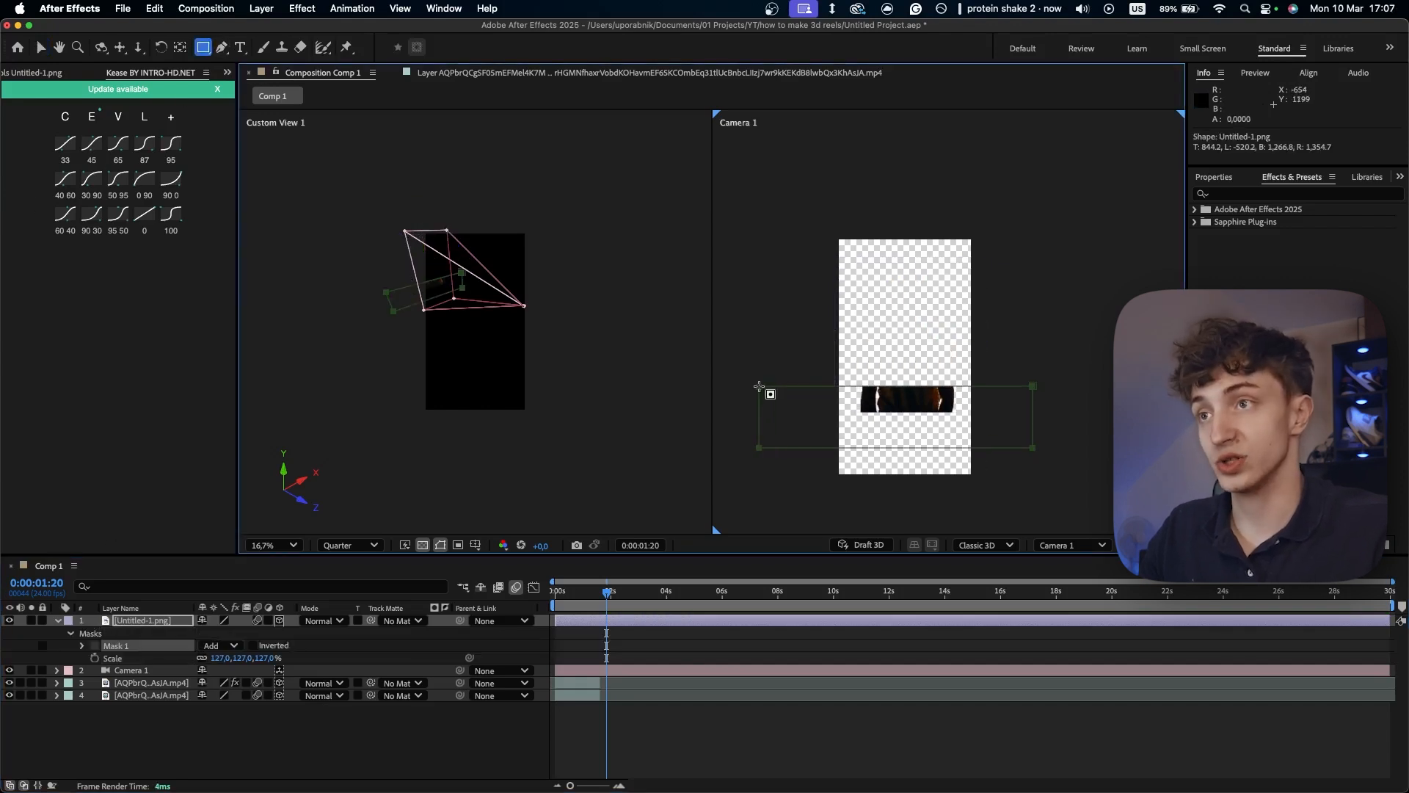
left_click(253, 645)
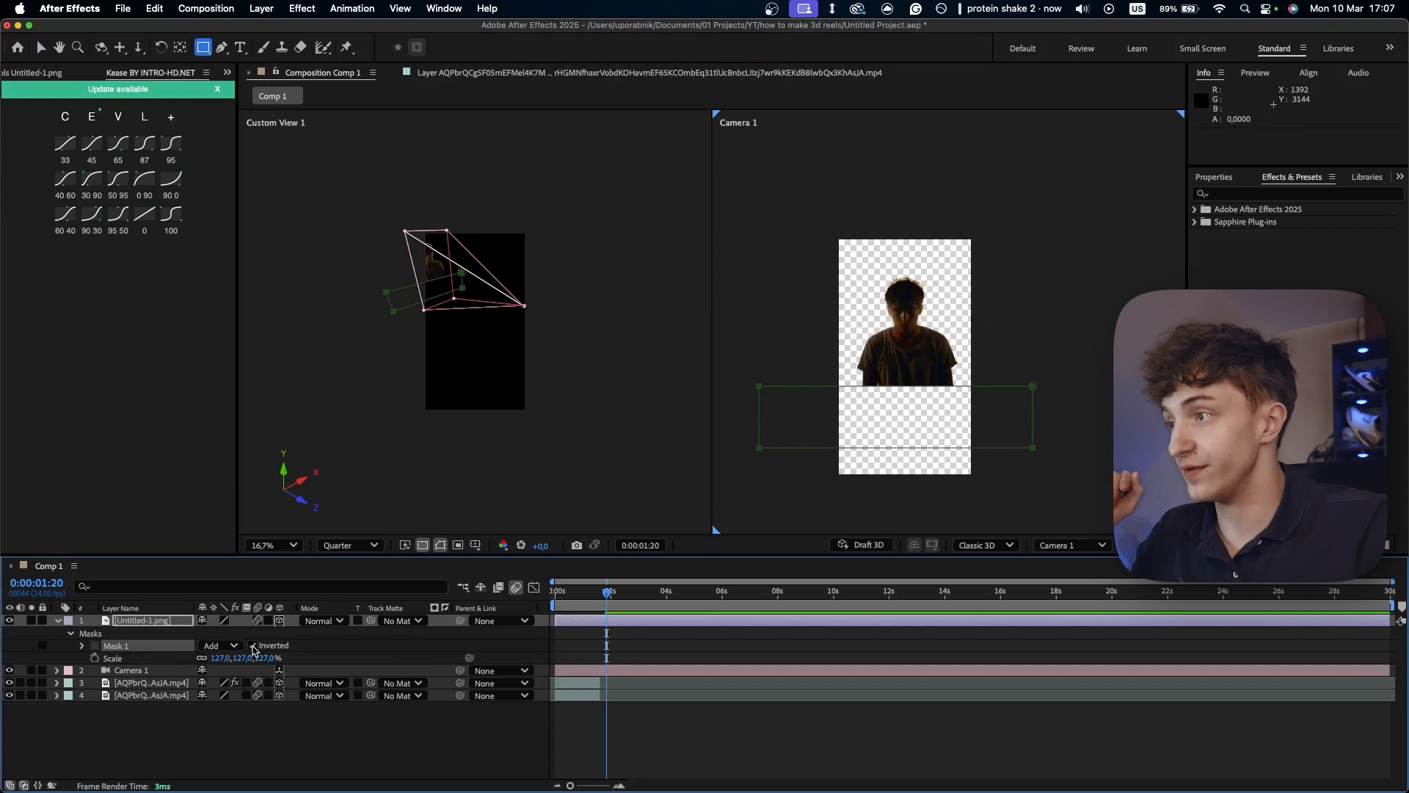
left_click(83, 647)
left_click_drag(228, 674, 404, 664)
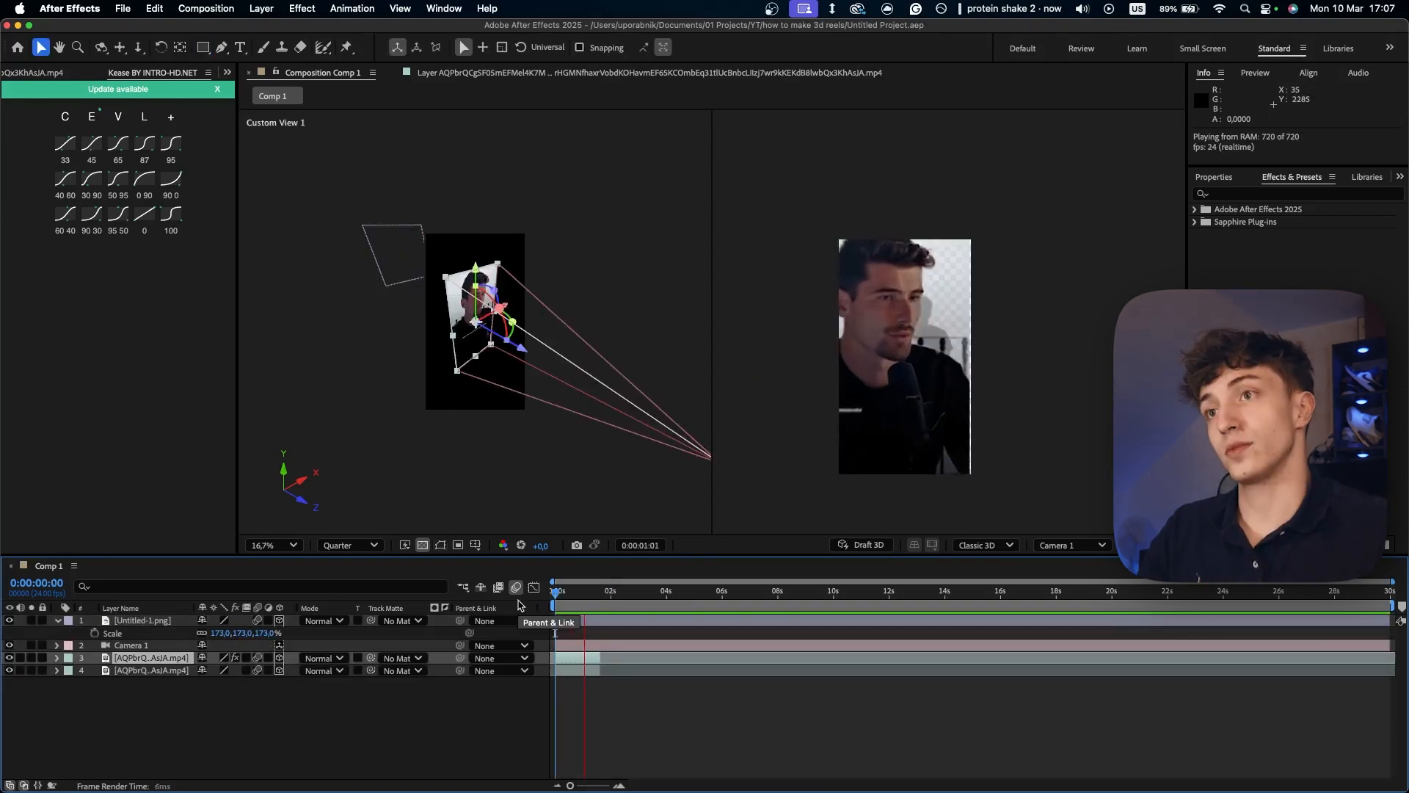
- Animate the rotoscoped video layer's Lumetri Color Exposure from 0 at 0:00:01:00 to -4.2 at 0:00:01:07
key("space")
left_click_drag(585, 594, 560, 596)
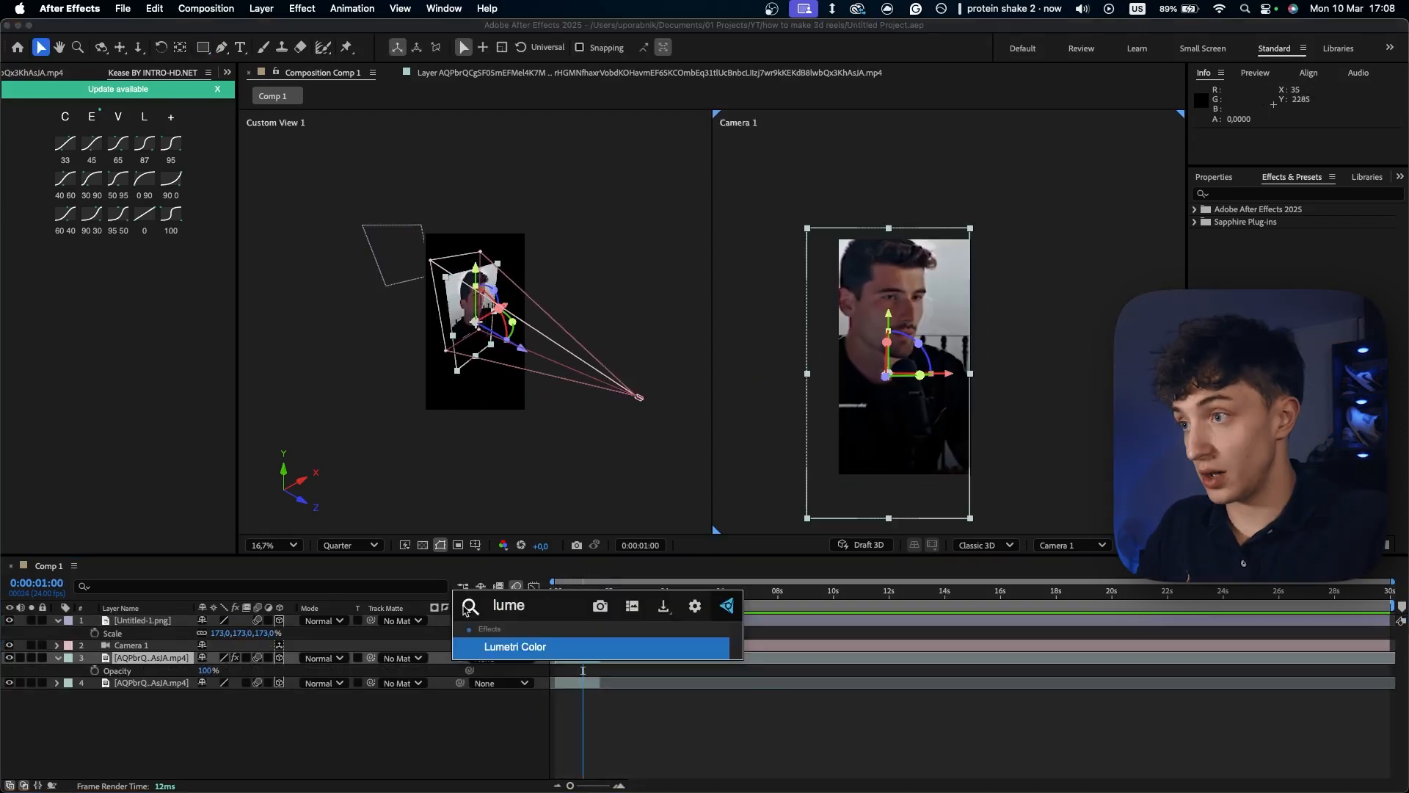
left_click(519, 647)
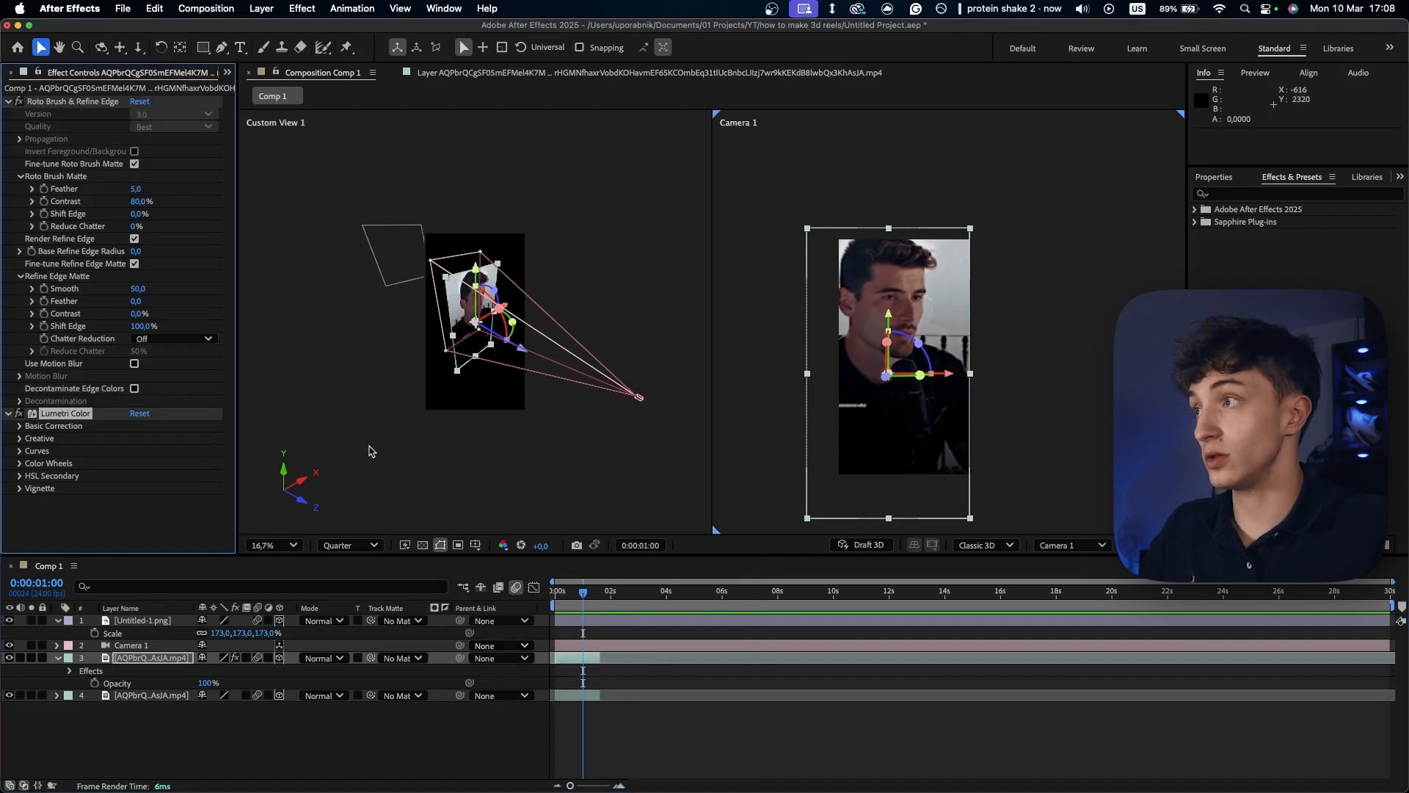
left_click(19, 425)
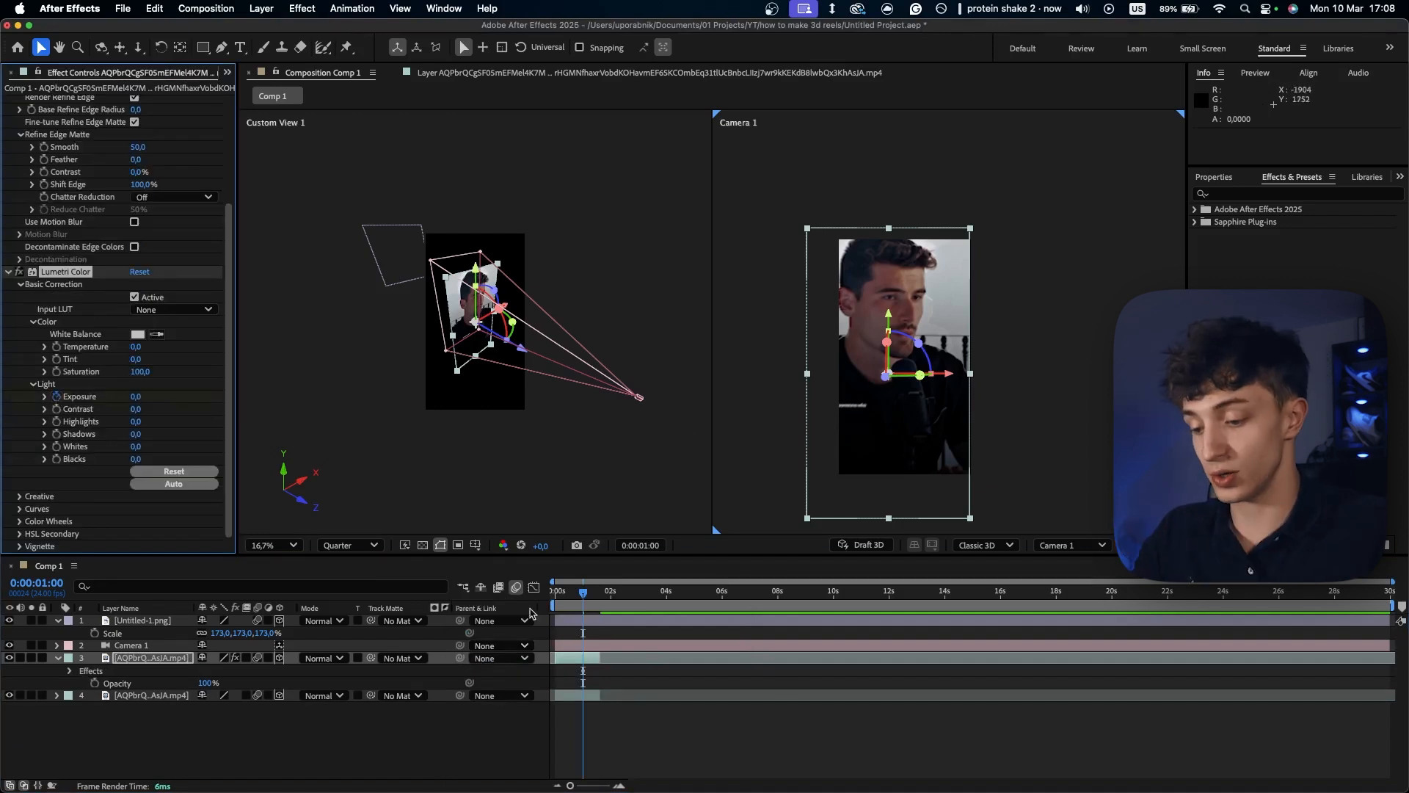
key("u")
left_click_drag(584, 594, 592, 594)
left_click_drag(135, 395, 91, 392)
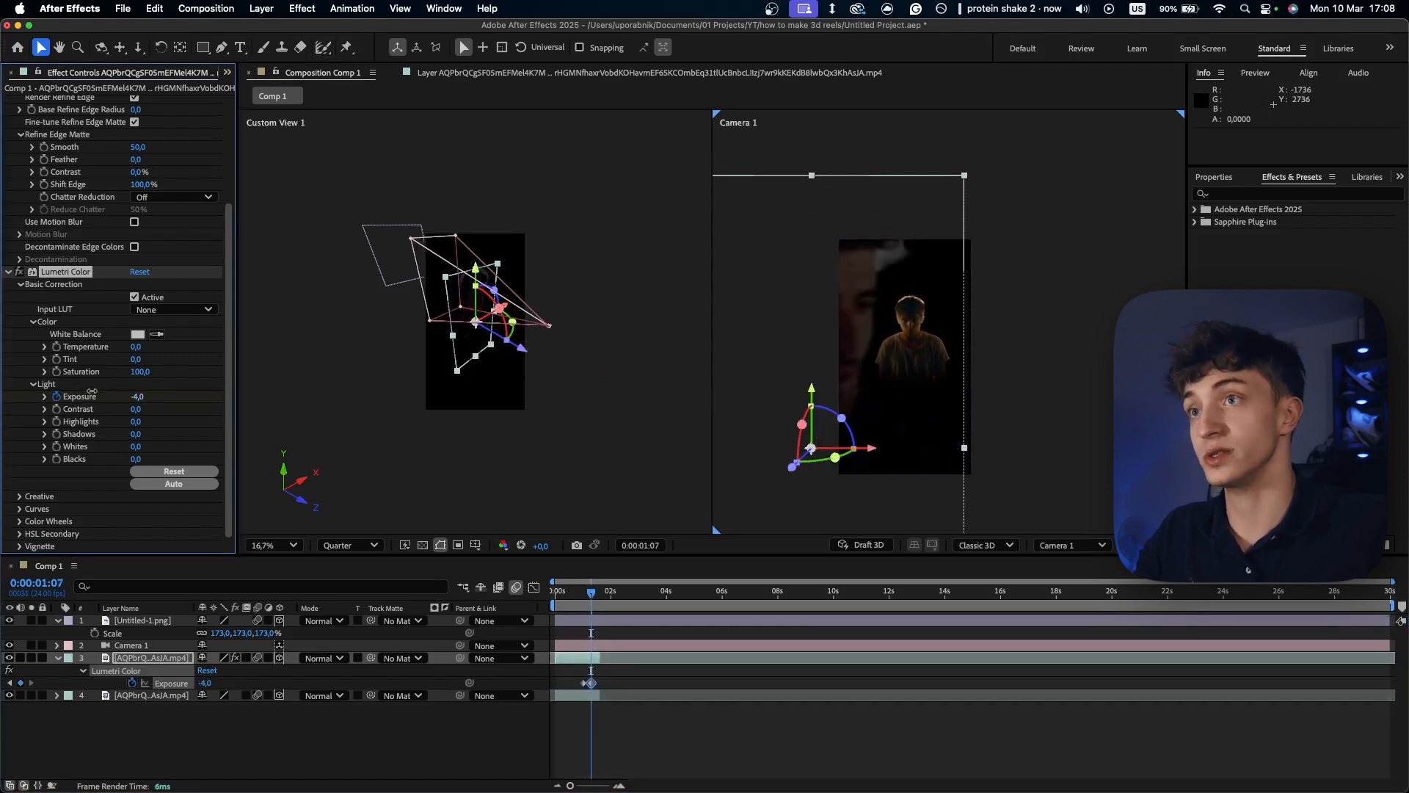
- Move the first Exposure keyframe to 0:00:00:22 and preview the darkening
left_click_drag(591, 596, 580, 602)
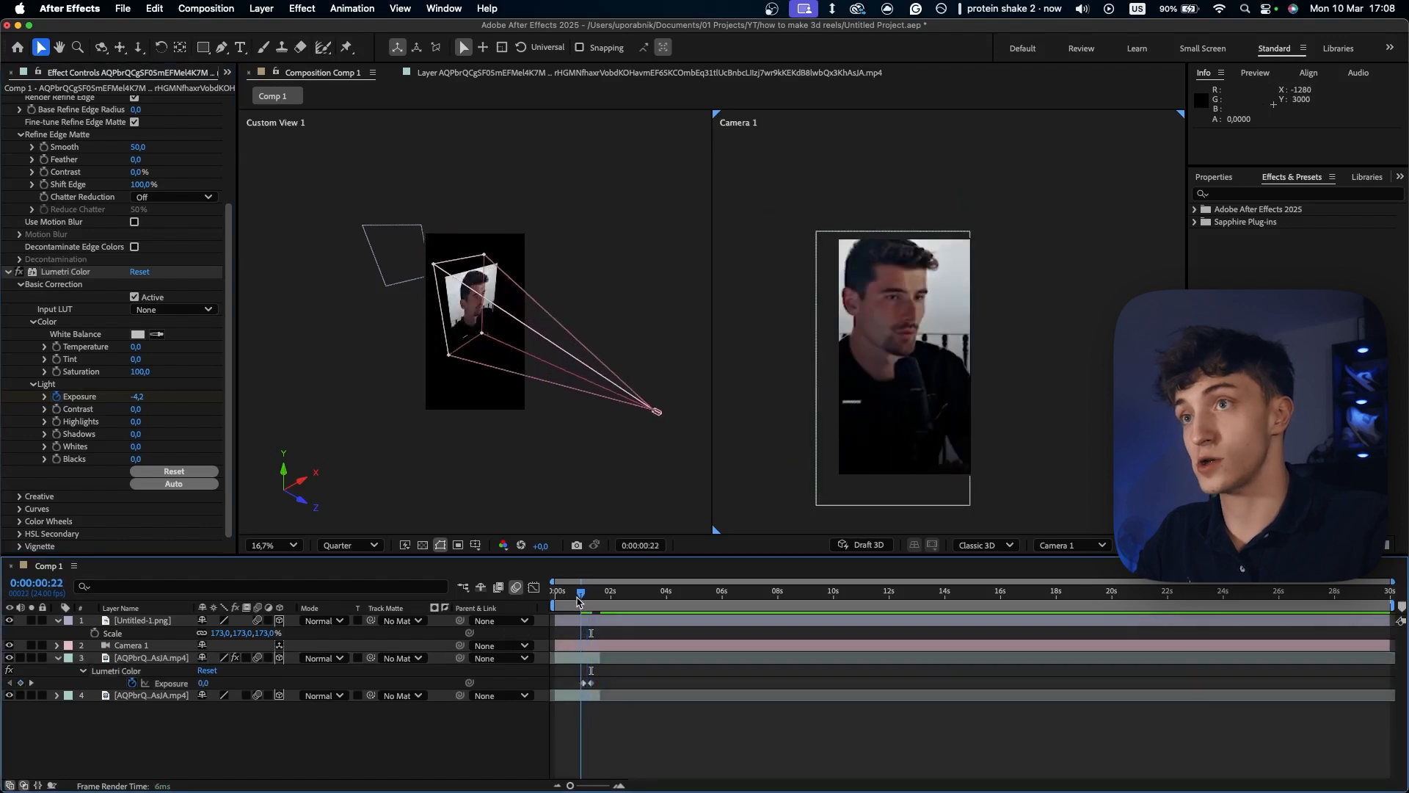
left_click(580, 683)
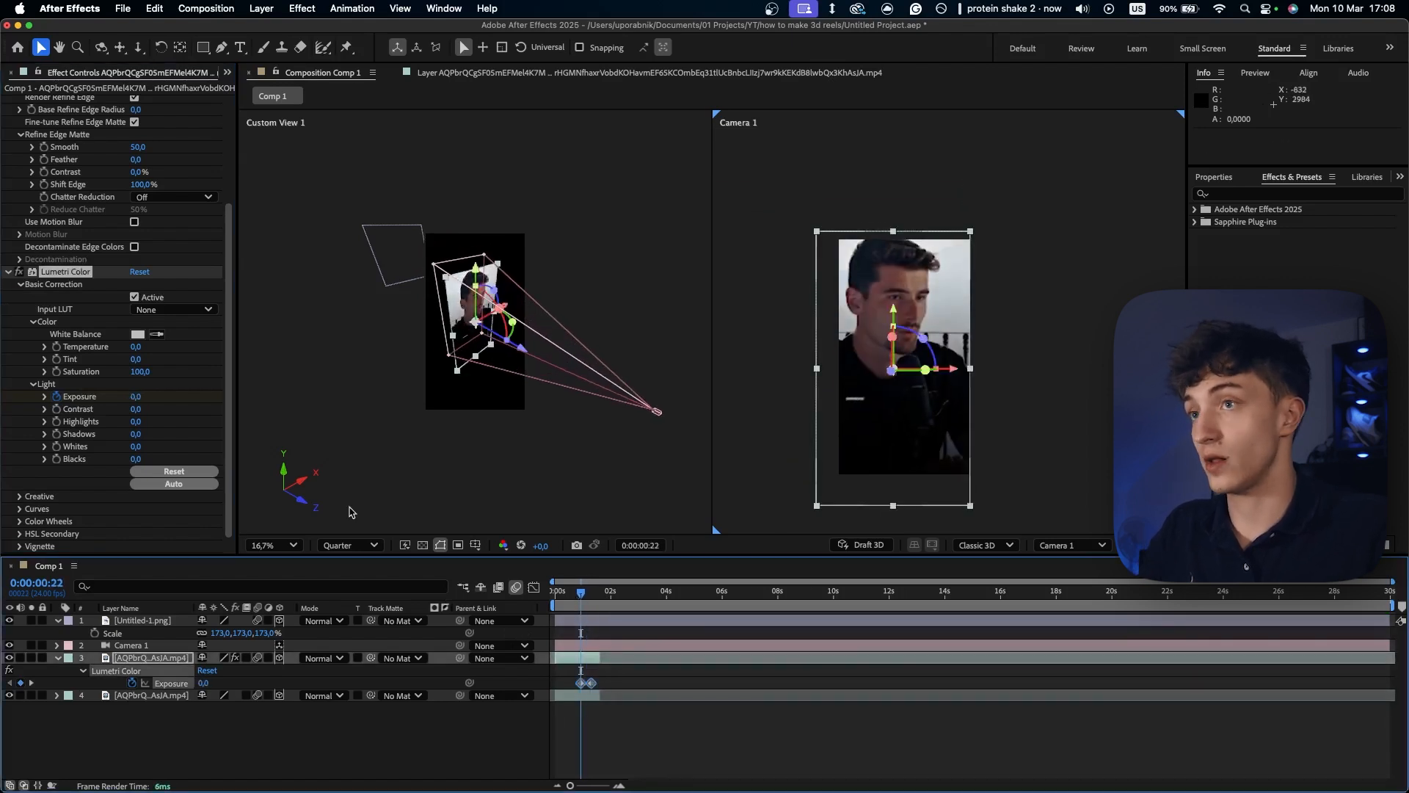
key("space")
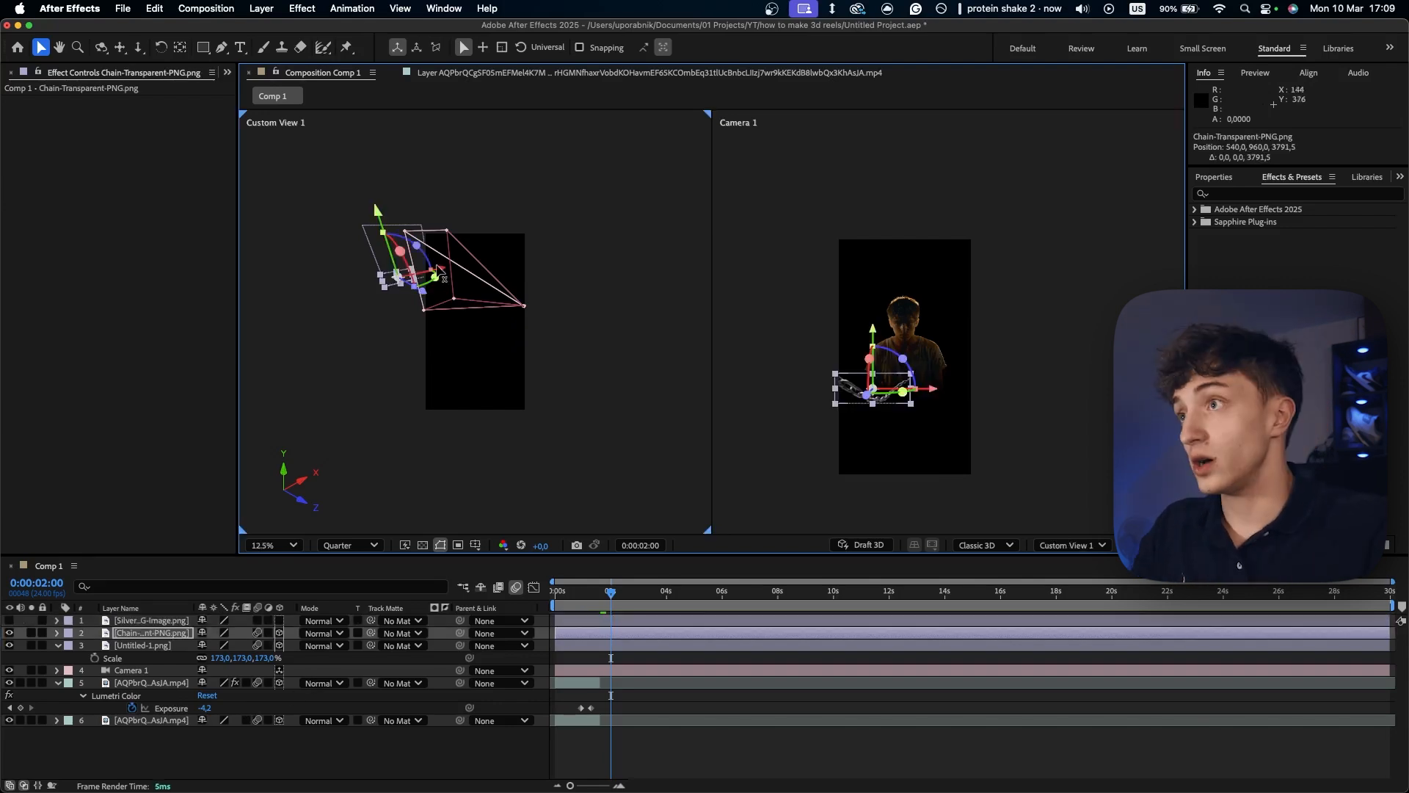
- Shift Chain-Transparent-PNG.png sideways in front of the figure to about X 1013.4 and set its Z orientation to 337°
left_click_drag(442, 279, 456, 277)
key("r")
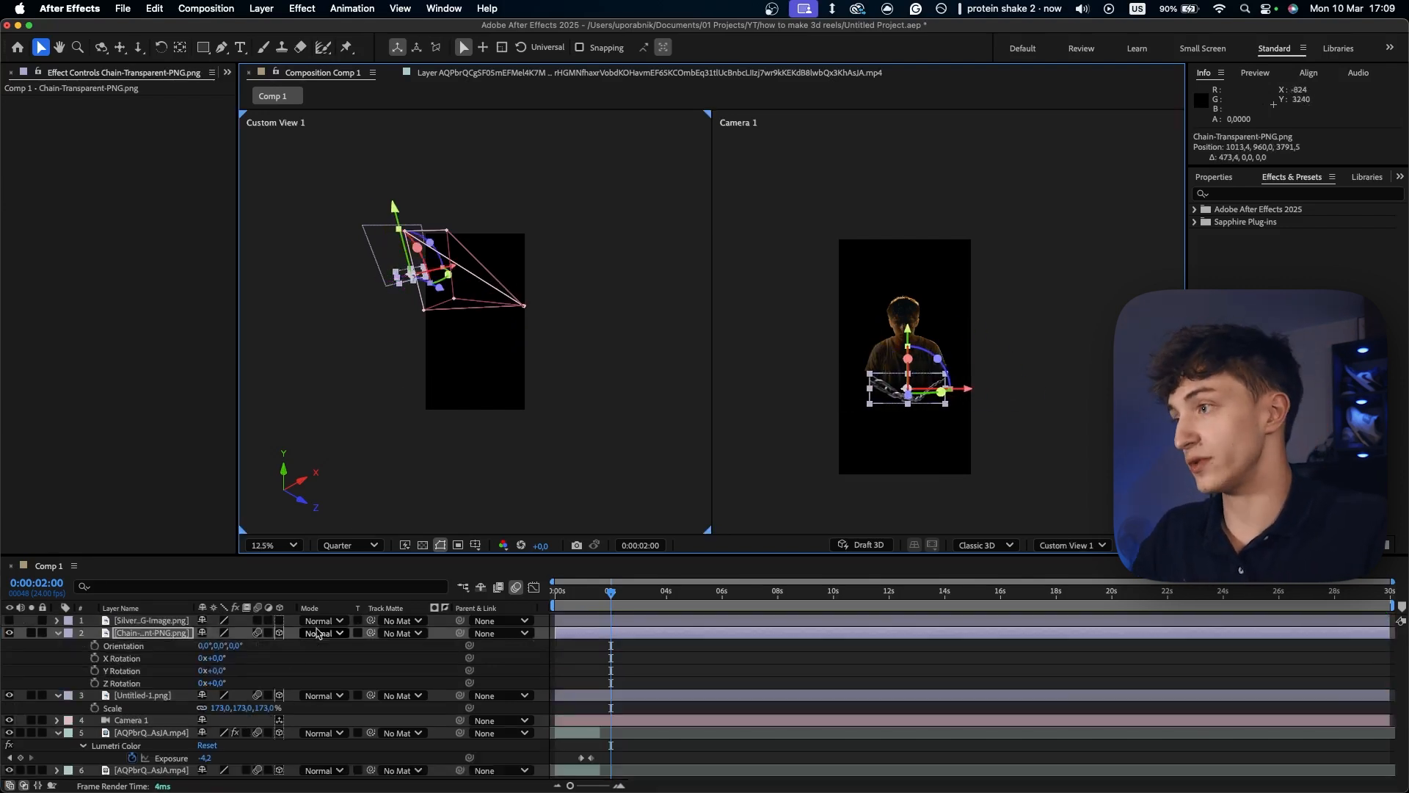
left_click_drag(236, 645, 210, 646)
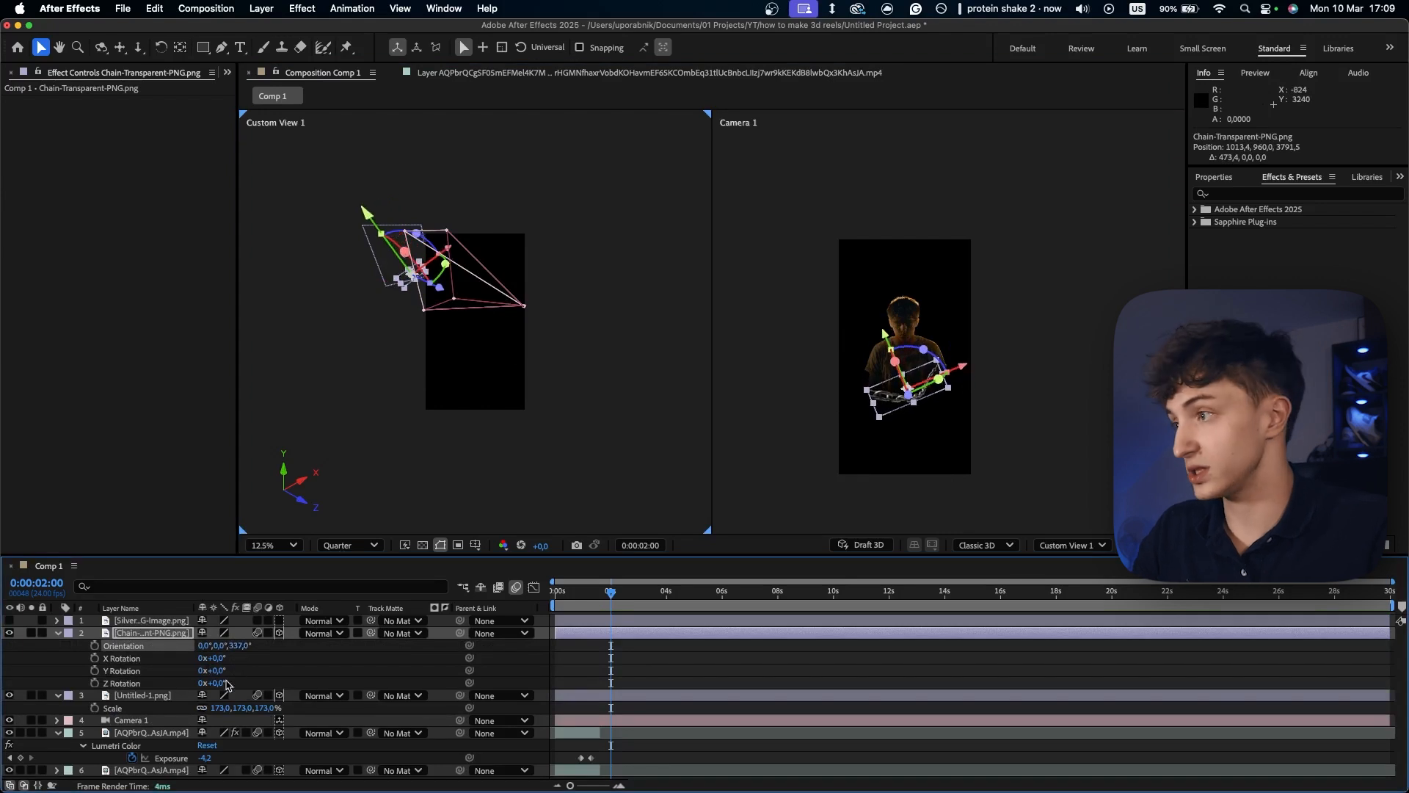
- Scale Chain-Transparent-PNG.png to 221% and reposition it across the figure's body
key("s")
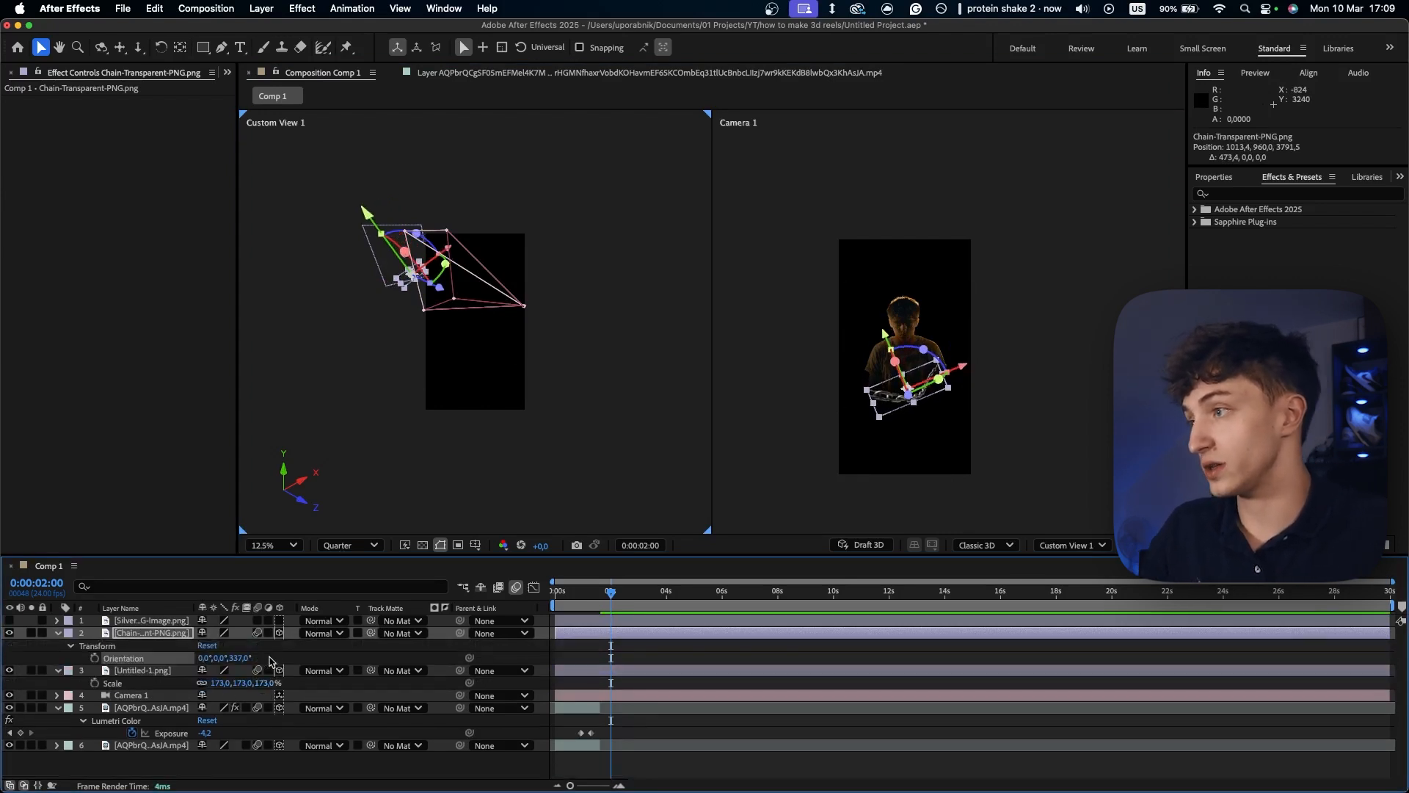
left_click_drag(258, 645, 348, 643)
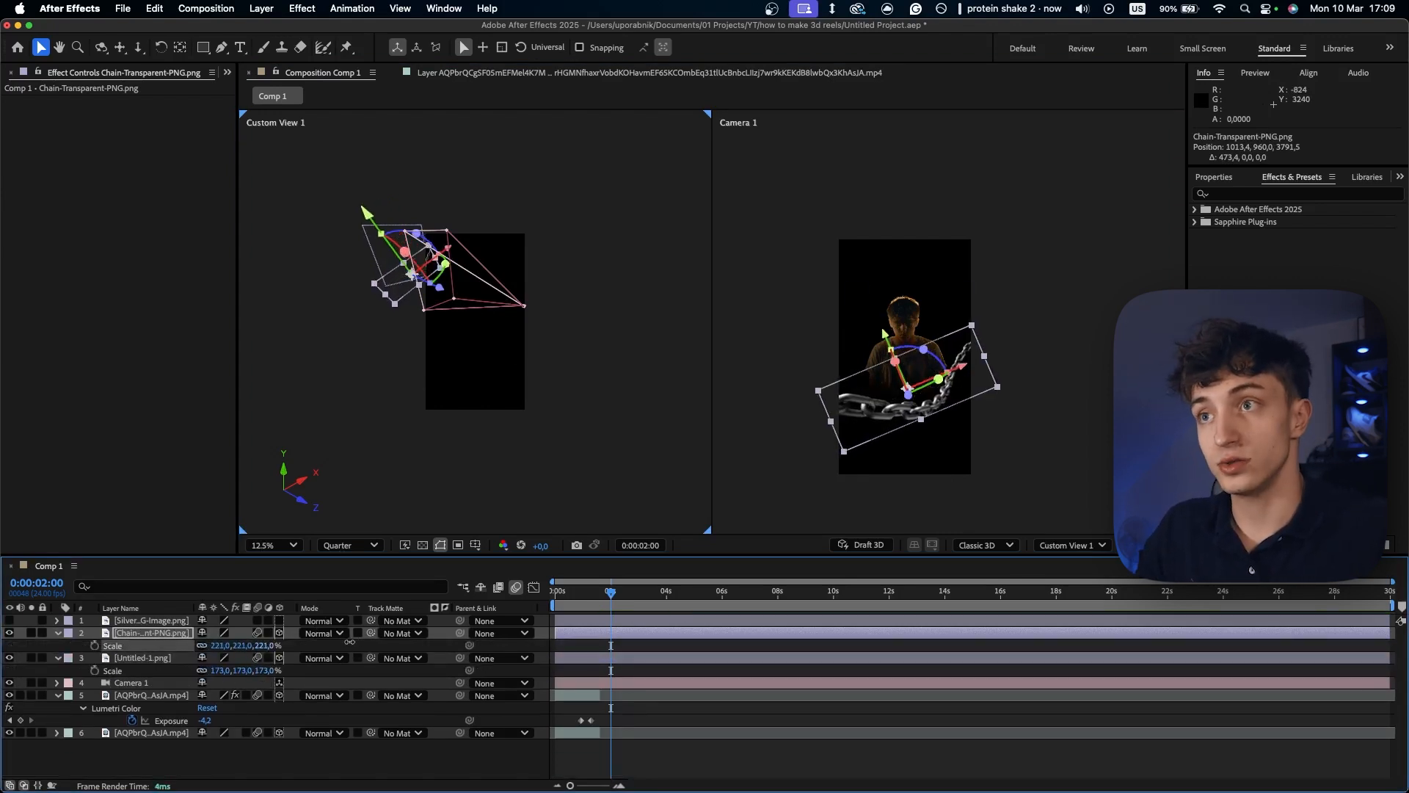
left_click_drag(884, 338, 862, 368)
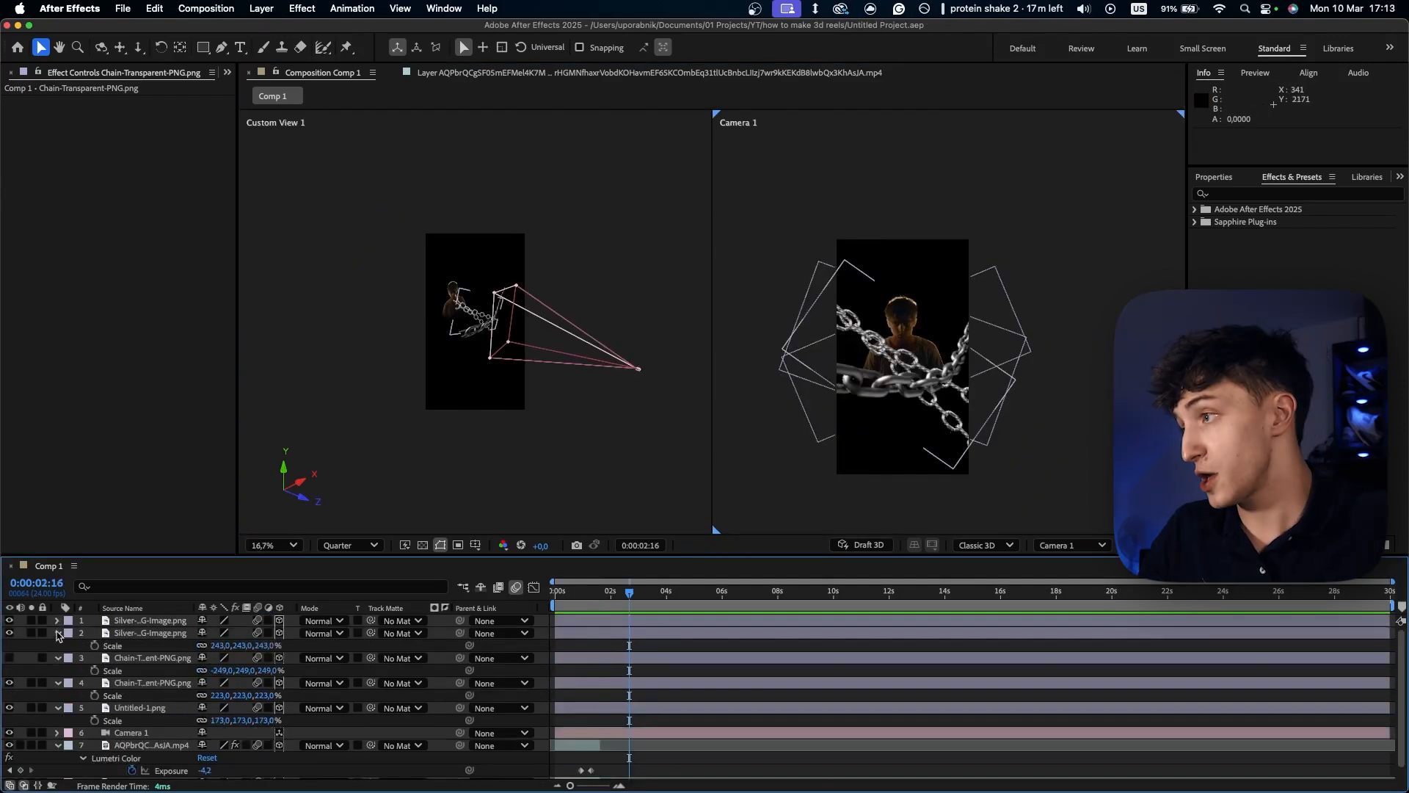
- Collapse the properties of all layers and move Camera 1 to the top of the layer stack
left_click(58, 633)
left_click(58, 645)
left_click(58, 657)
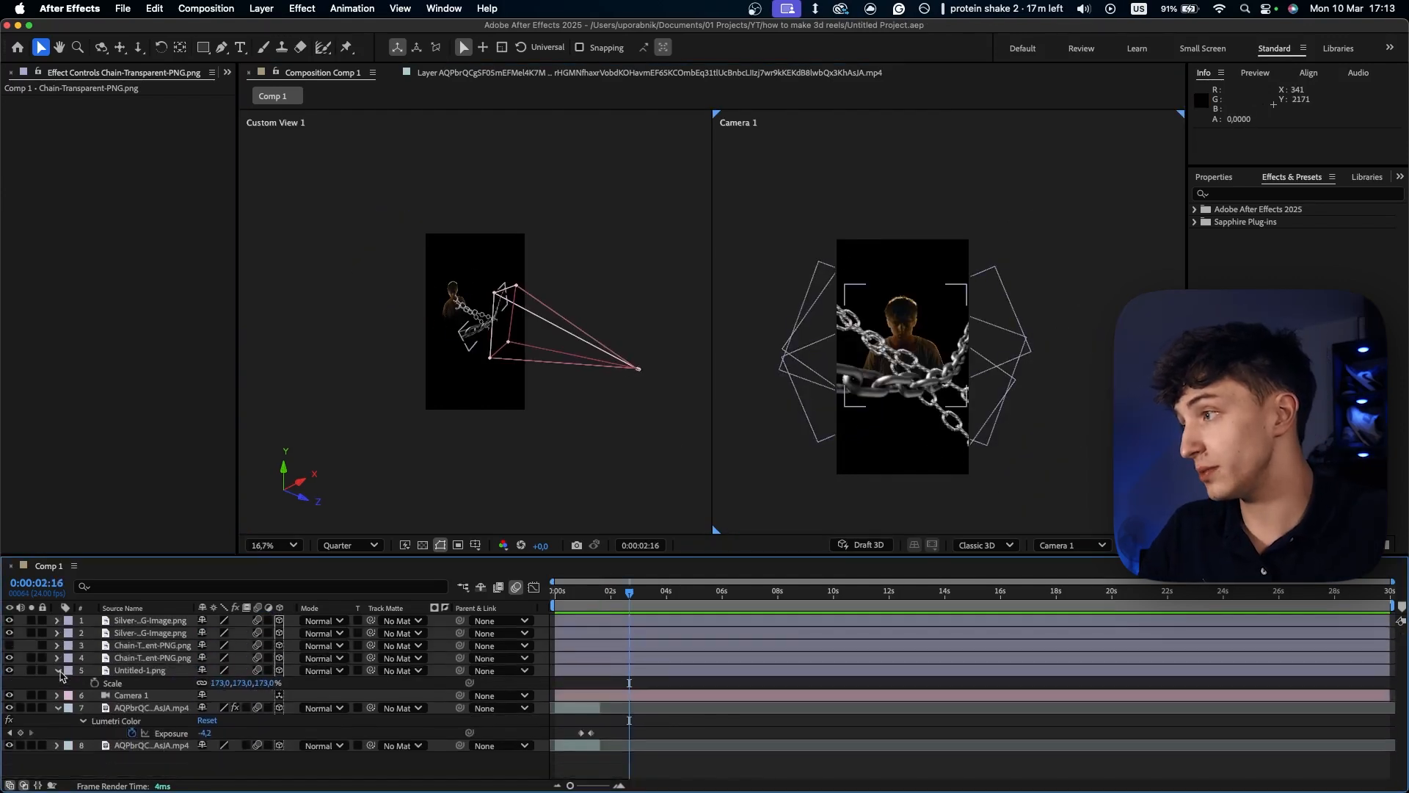
left_click(58, 670)
left_click(58, 695)
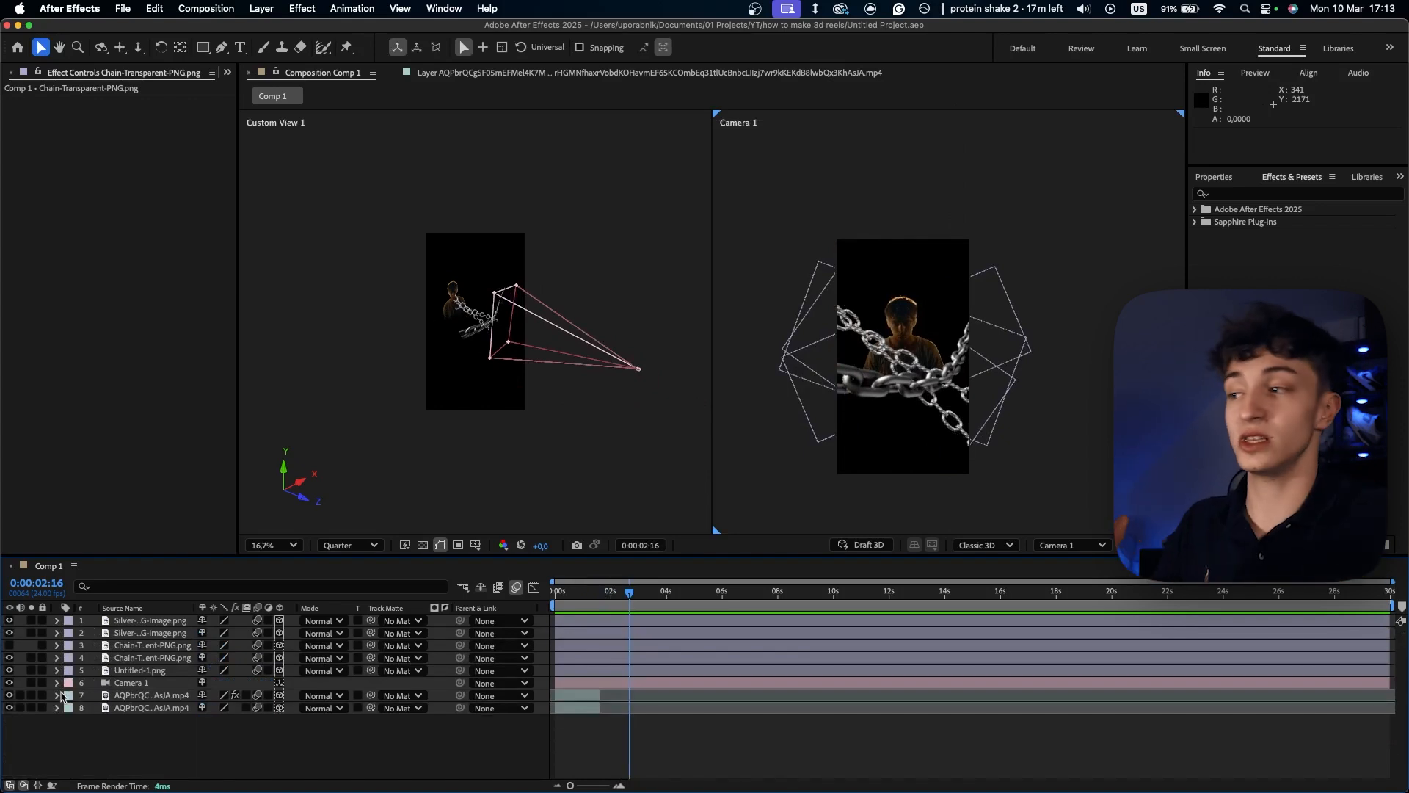
left_click_drag(136, 683, 143, 624)
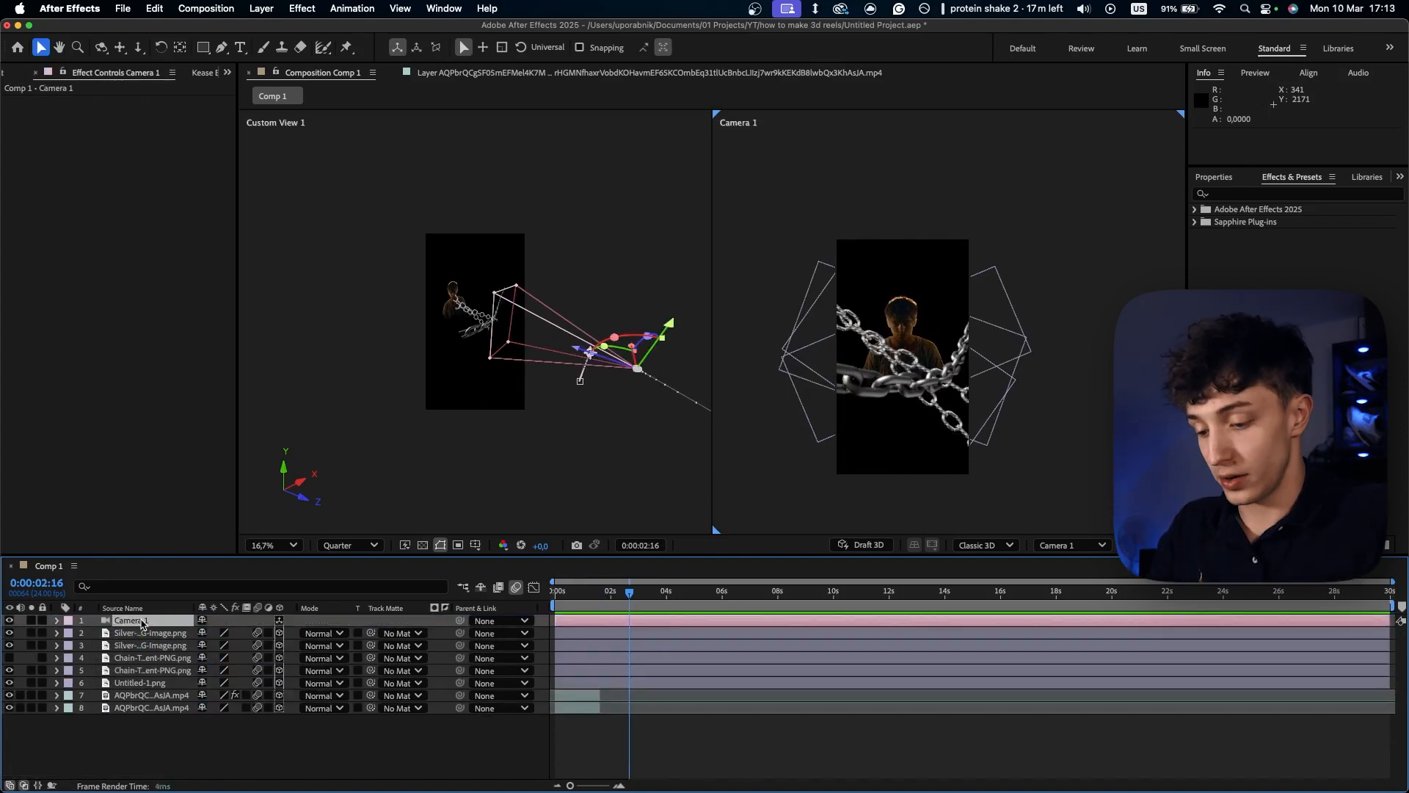
- Change Camera 1's Position at a point past its existing keyframes to extend the camera move
key("p")
left_click_drag(637, 599, 650, 598)
left_click_drag(251, 636, 292, 625)
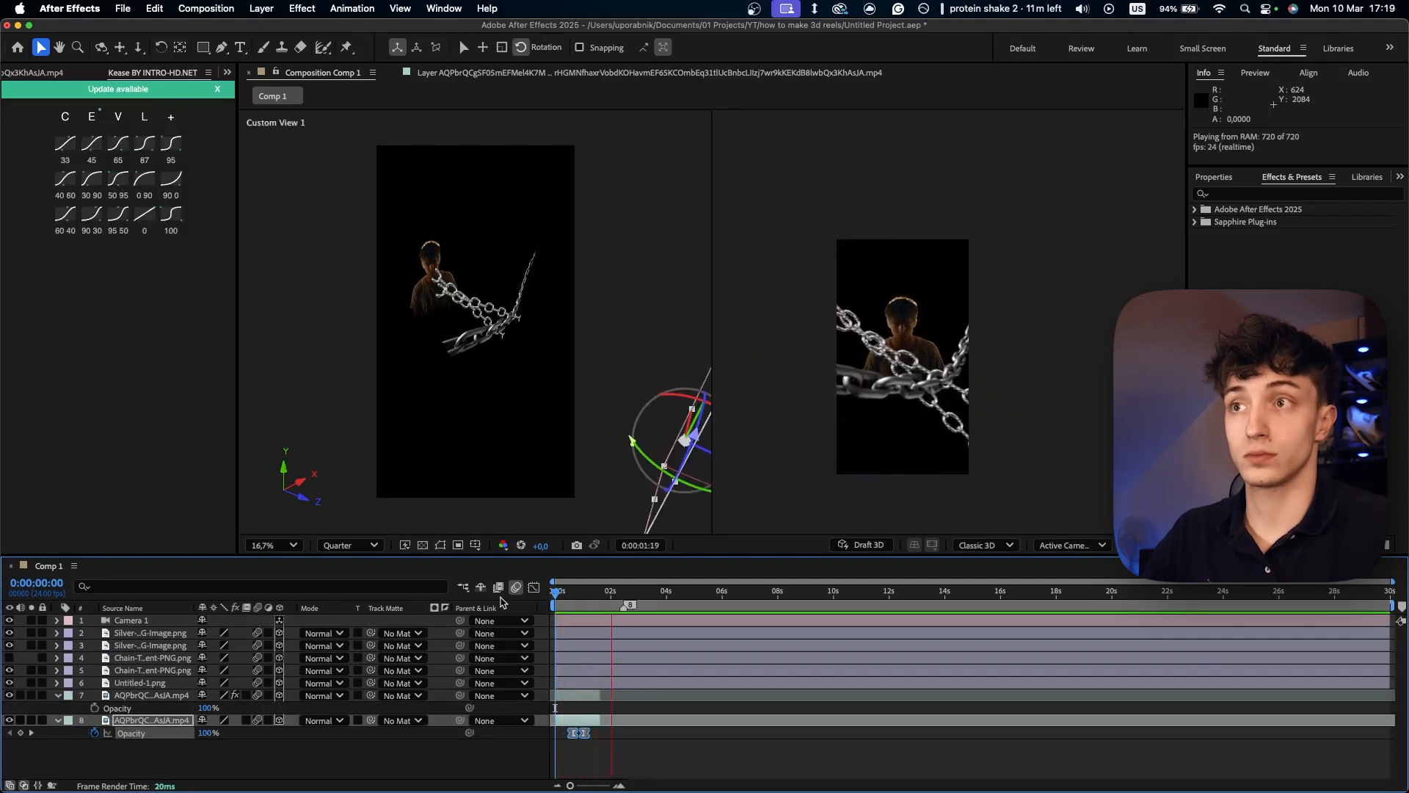
- Try a Tint effect on the Untitled-1.png layer at 0:00:01:21, and undo it
key("space")
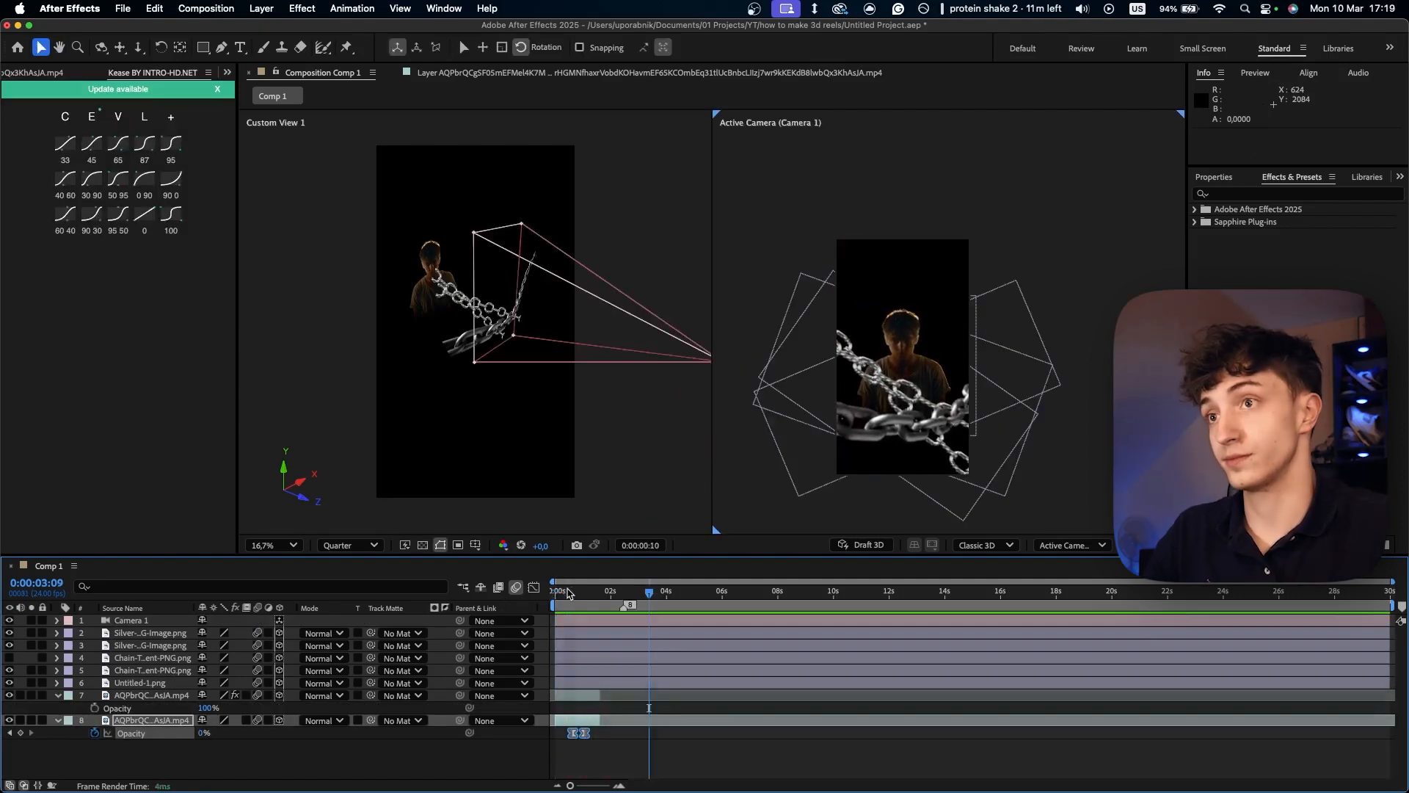
left_click(606, 593)
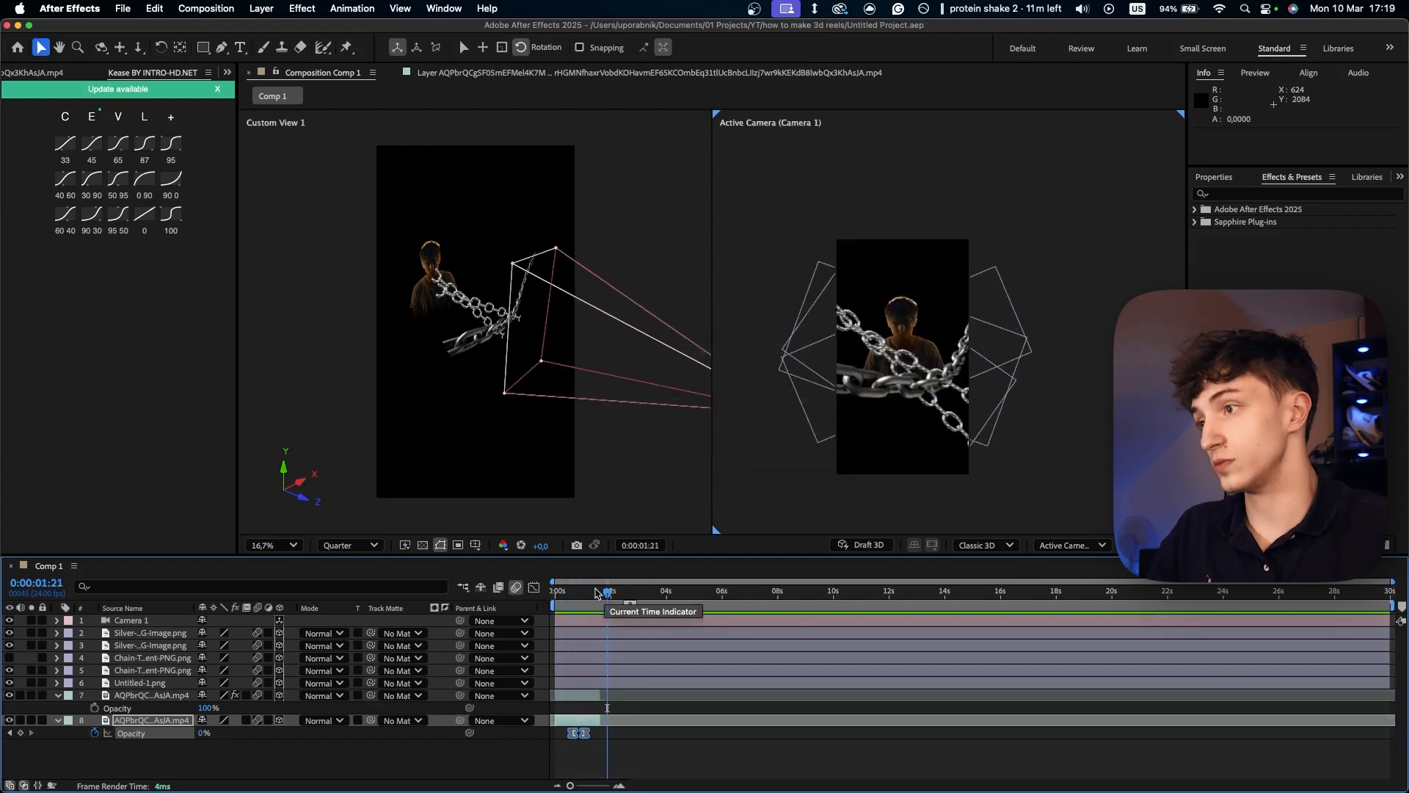
left_click(143, 683)
key("ctrl+space")
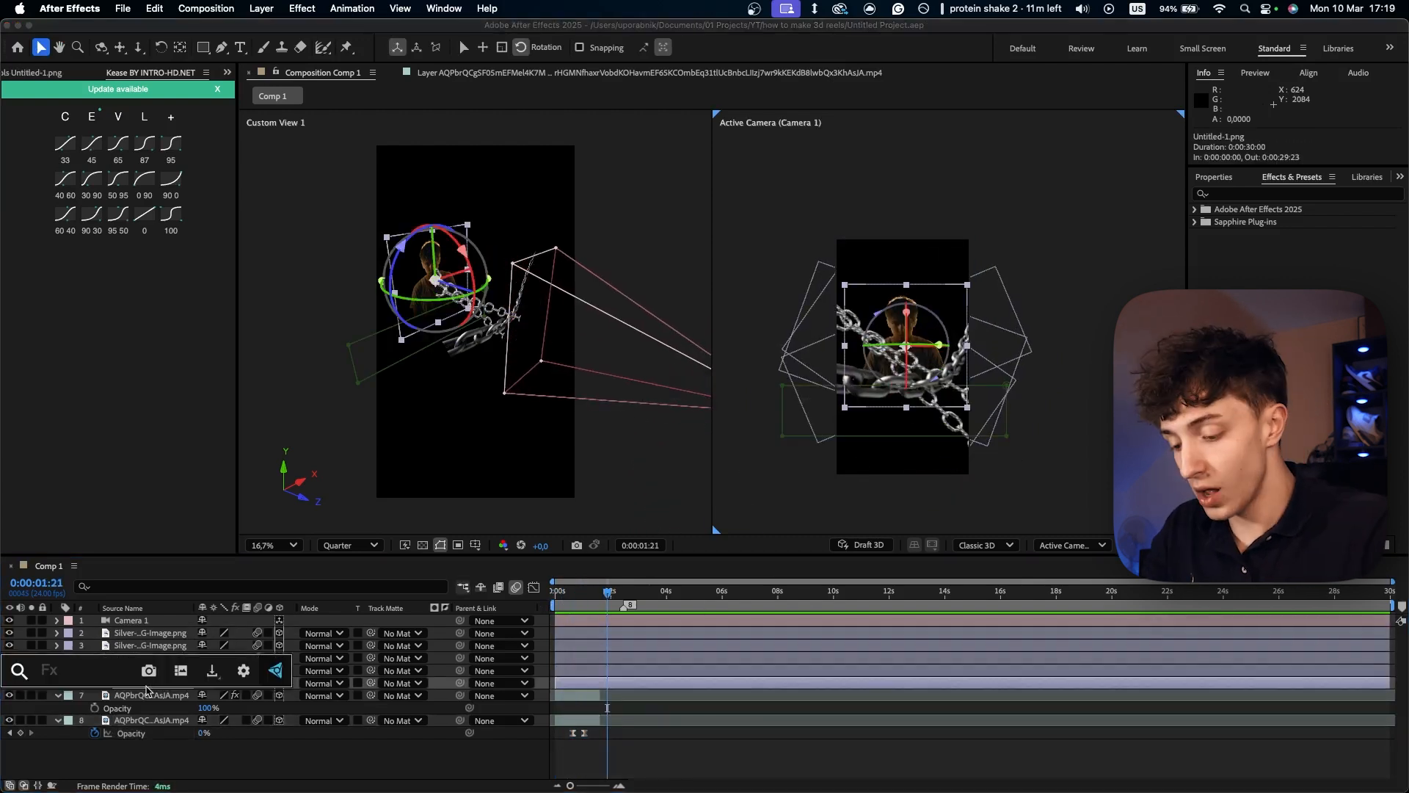
key("Escape")
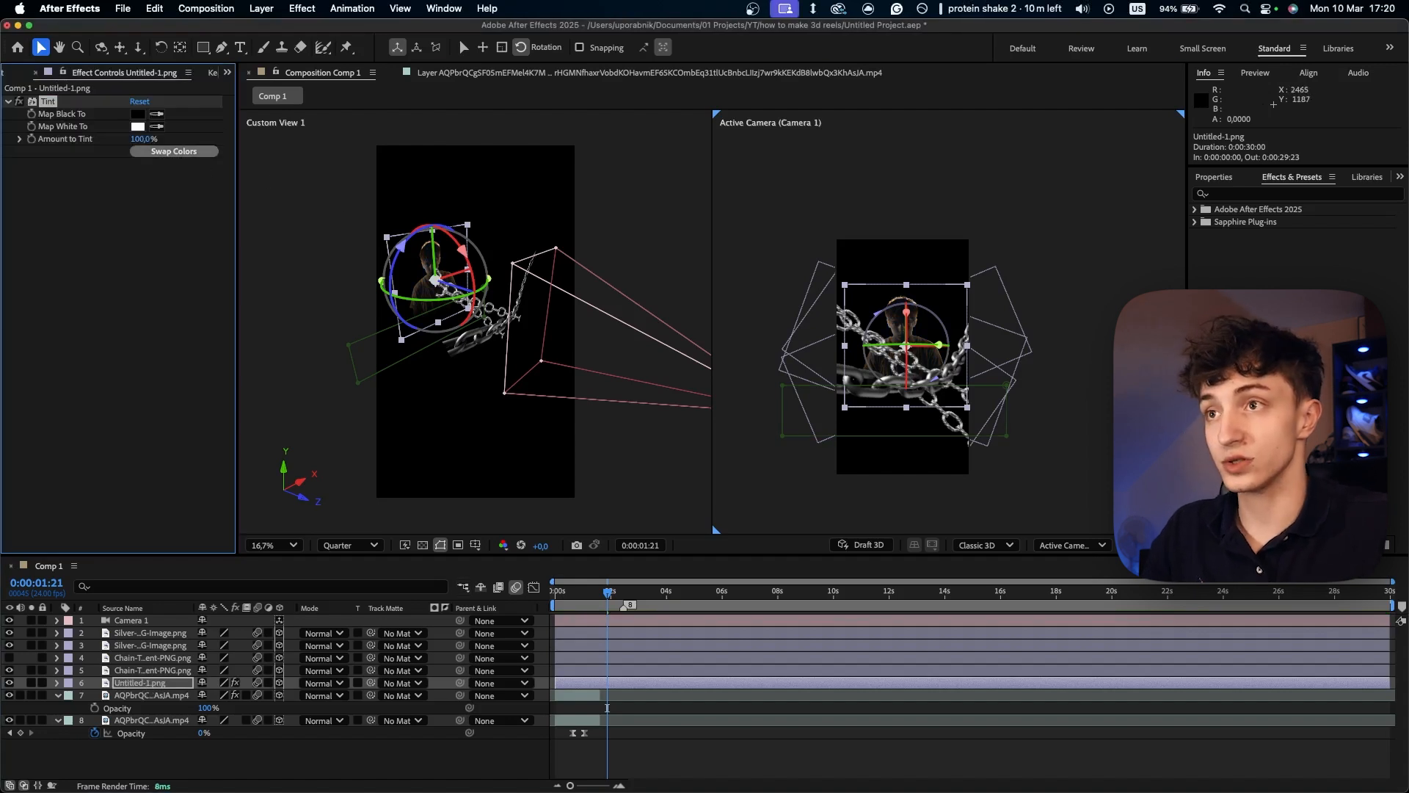
left_click(1077, 367)
key("super+z")
key("super+z")
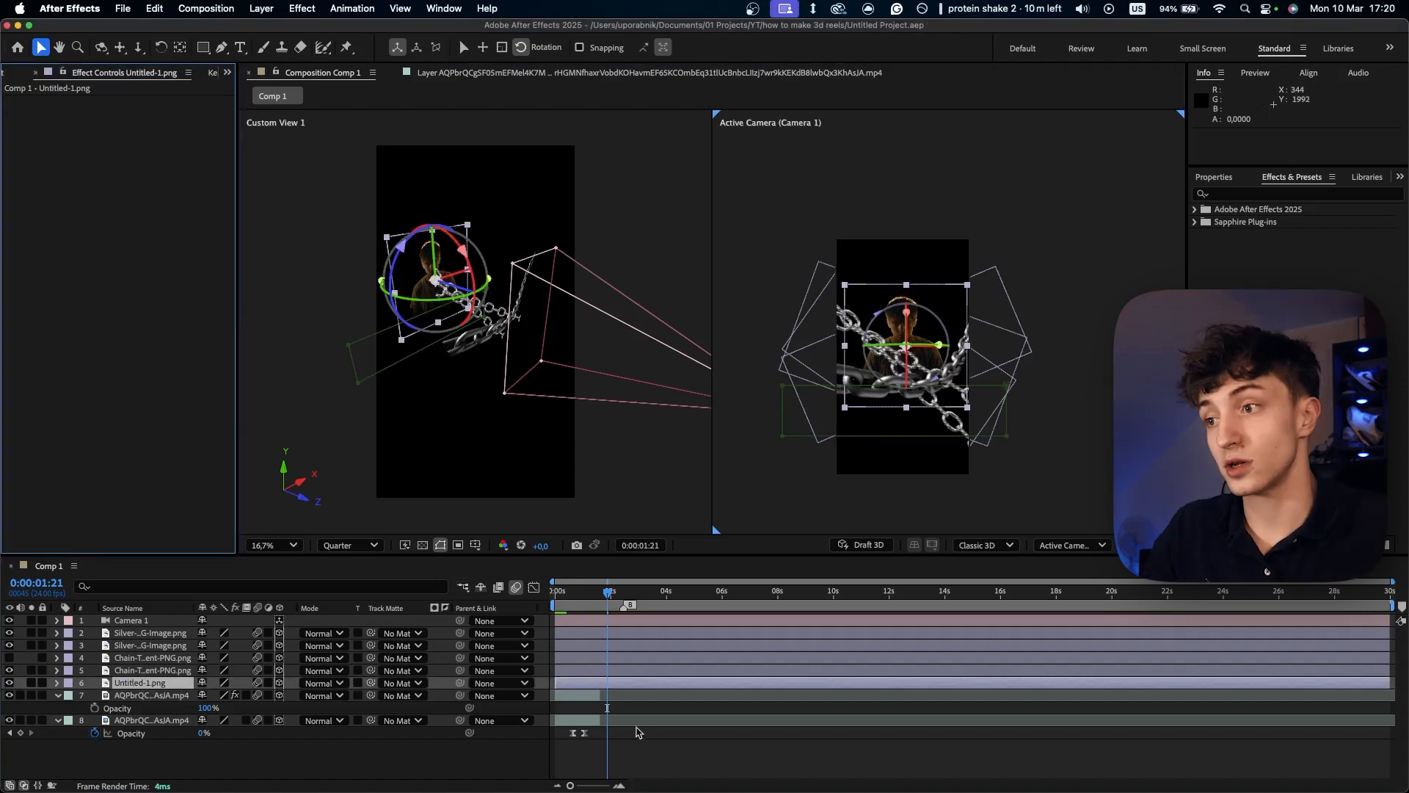
- Select the four chain image layers one after another to check each one's placement in the scene
left_click(137, 635)
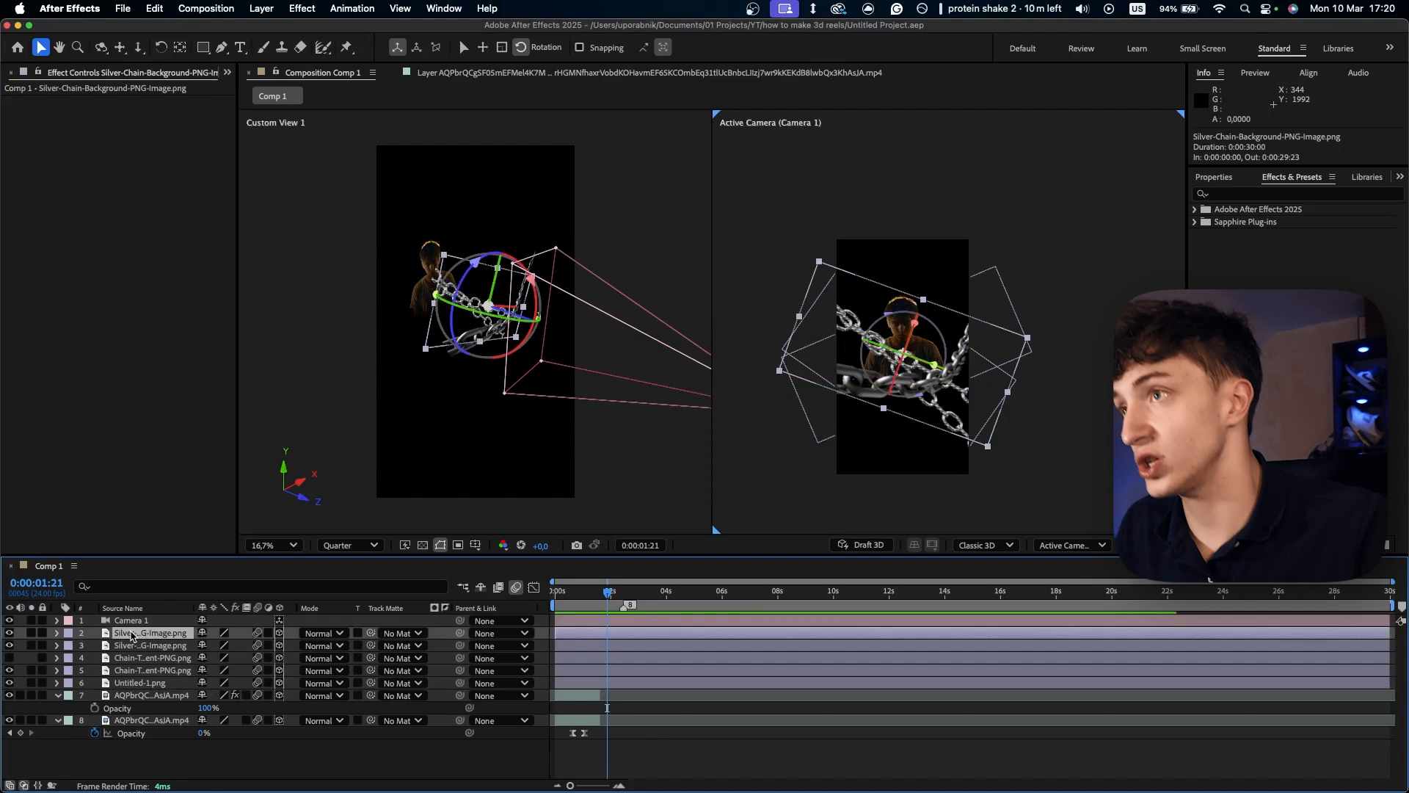
left_click(139, 647)
left_click(144, 659)
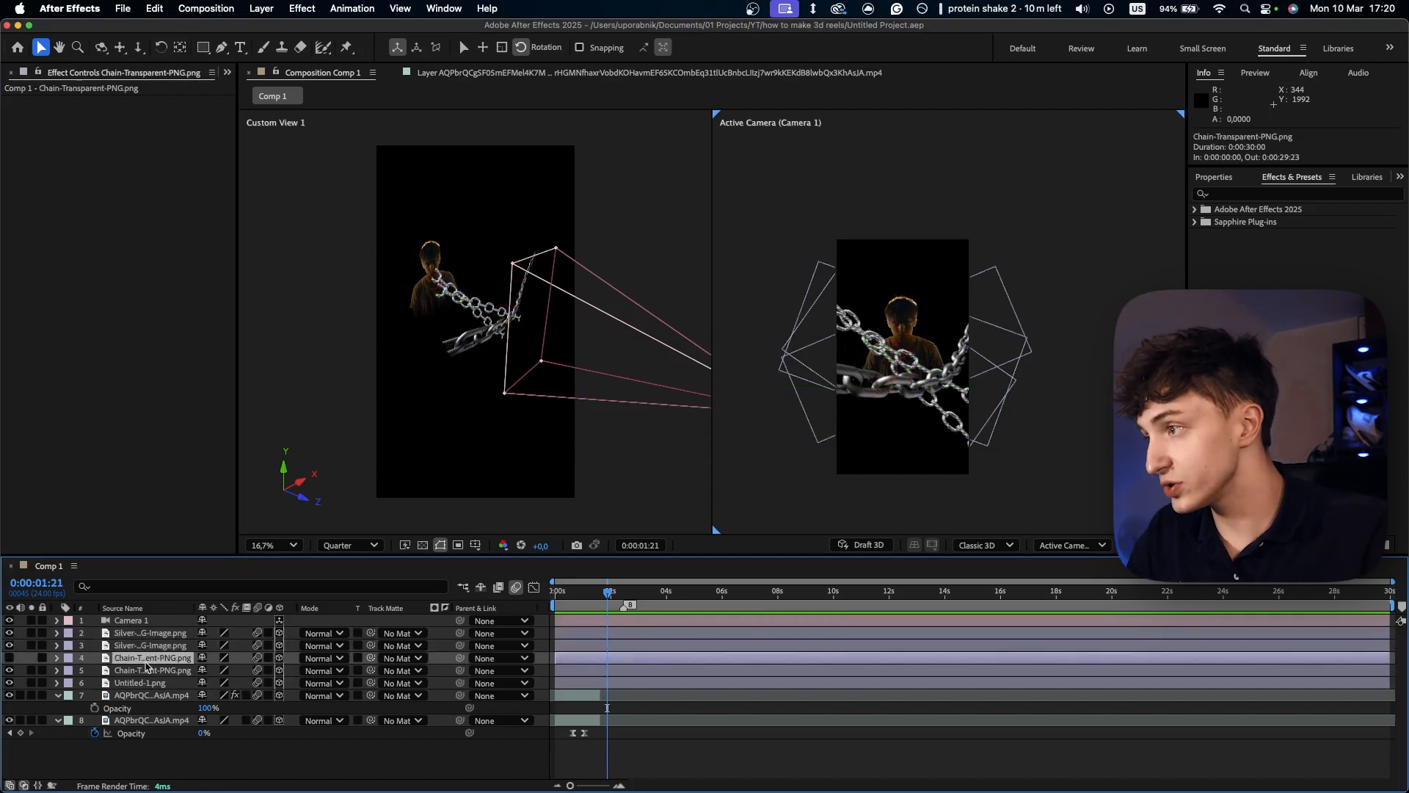
left_click(150, 672)
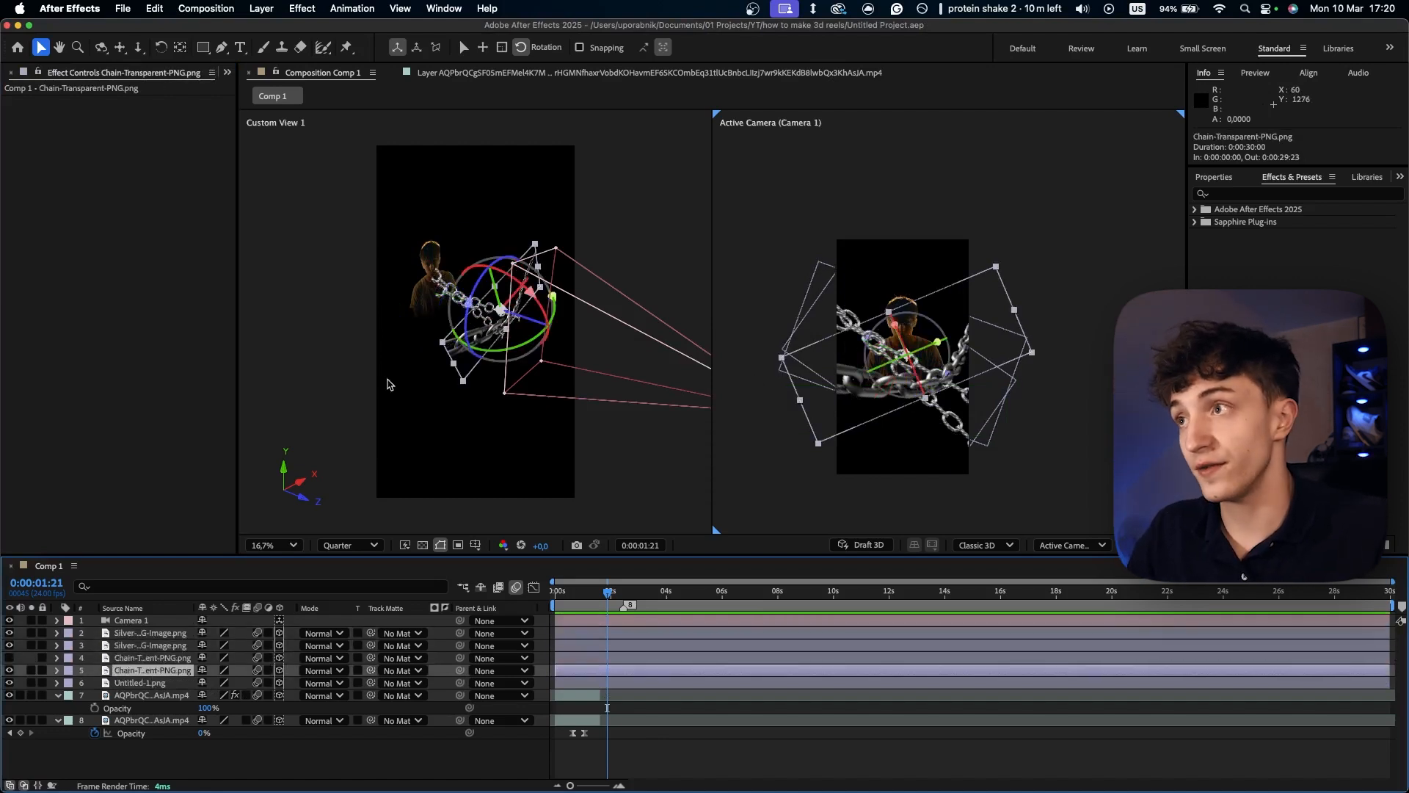
- Keyframe the visible Chain-Transparent-PNG layer's Position at 0:00:01:21 and set its X value to -426.6 at 0:00:03:06
key("p")
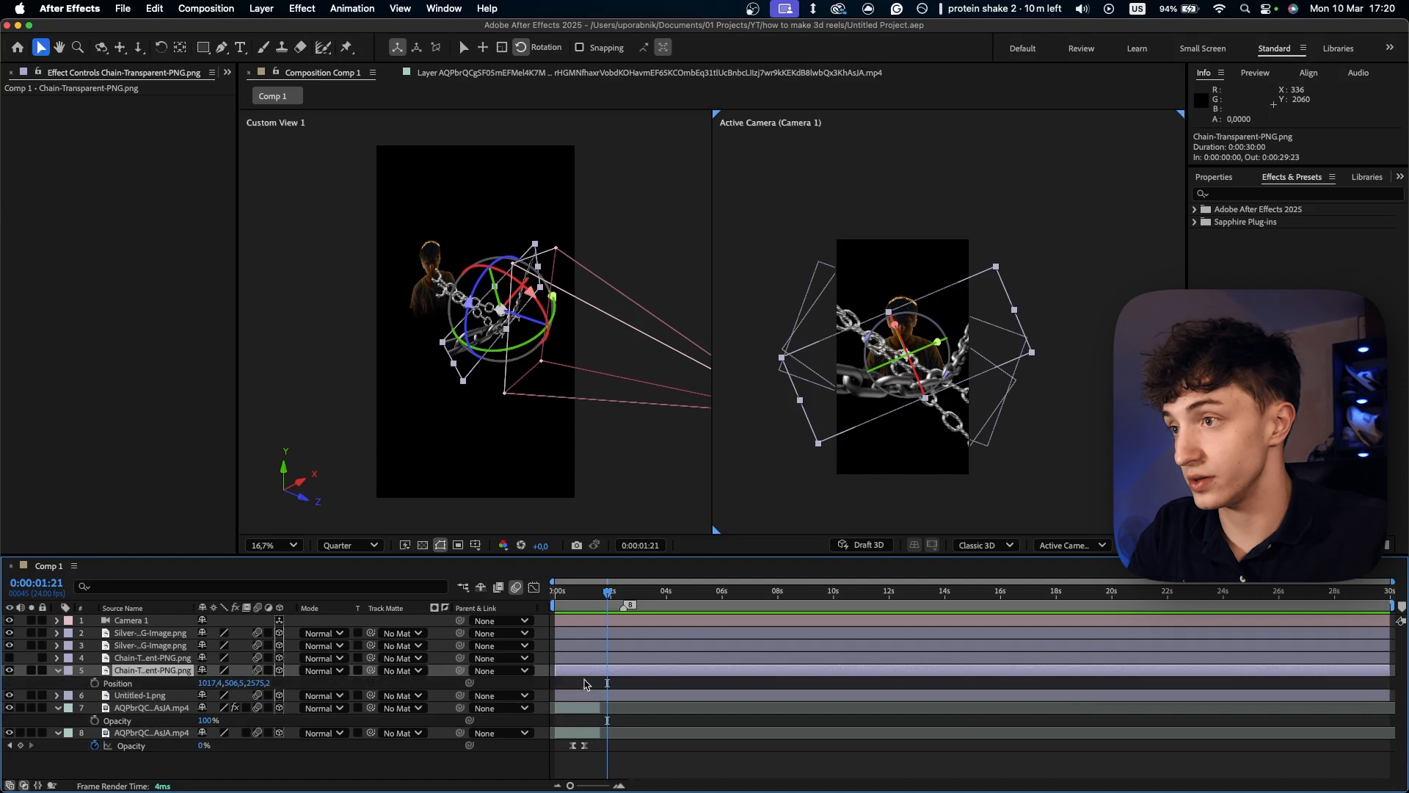
left_click(95, 683)
left_click_drag(608, 596, 646, 598)
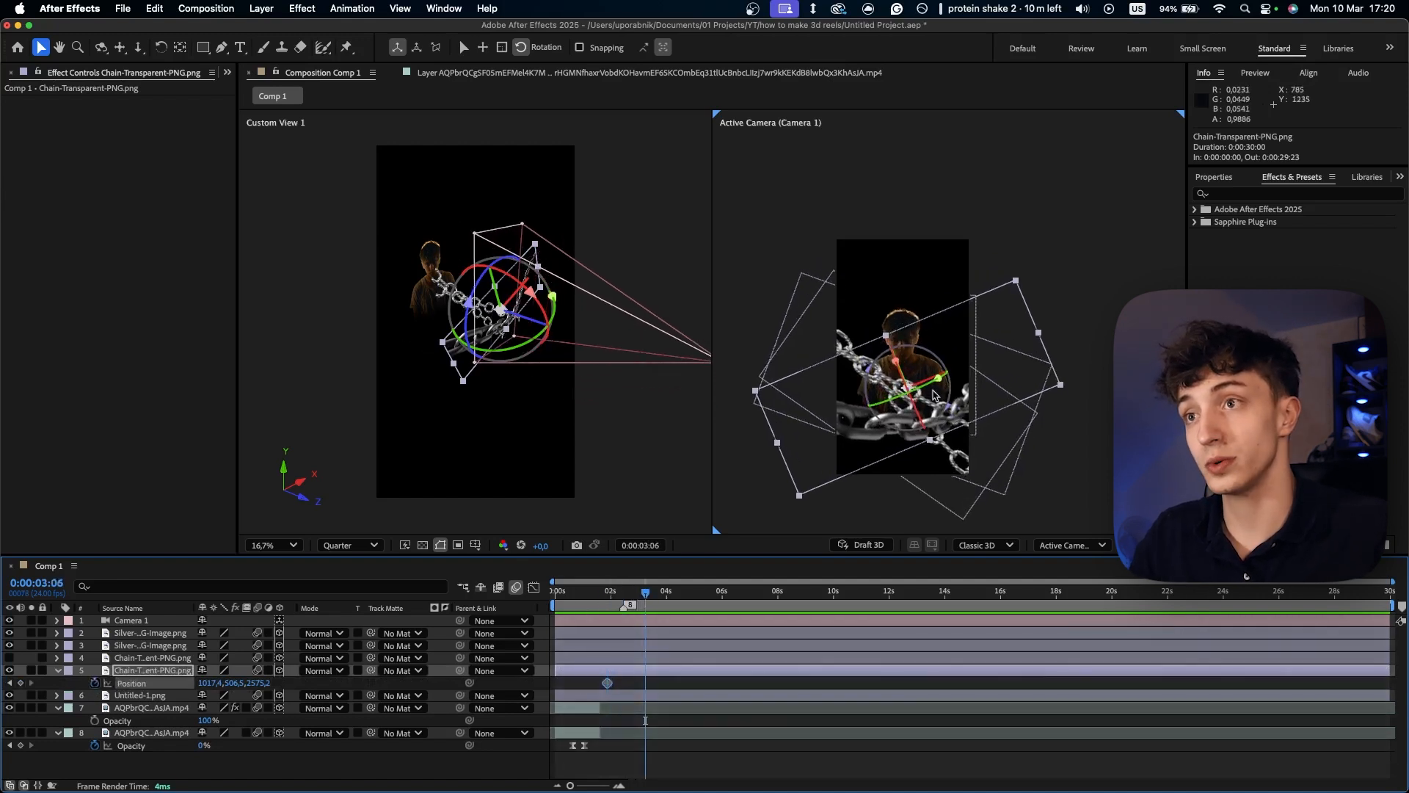
left_click_drag(240, 683, 113, 684)
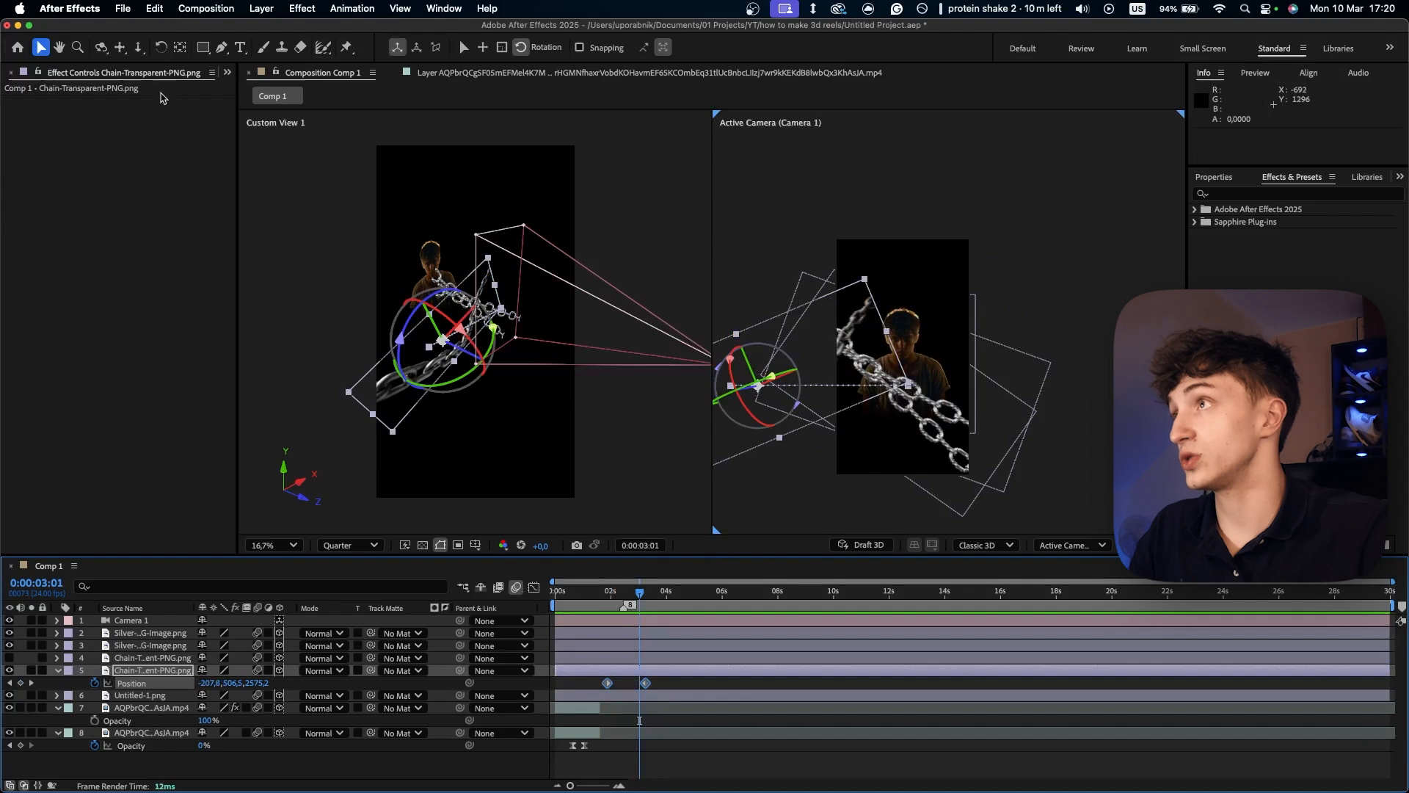
- Apply the Kease 87 ease preset to the chain's Position keyframes and preview the movement
left_click(227, 72)
left_click(275, 127)
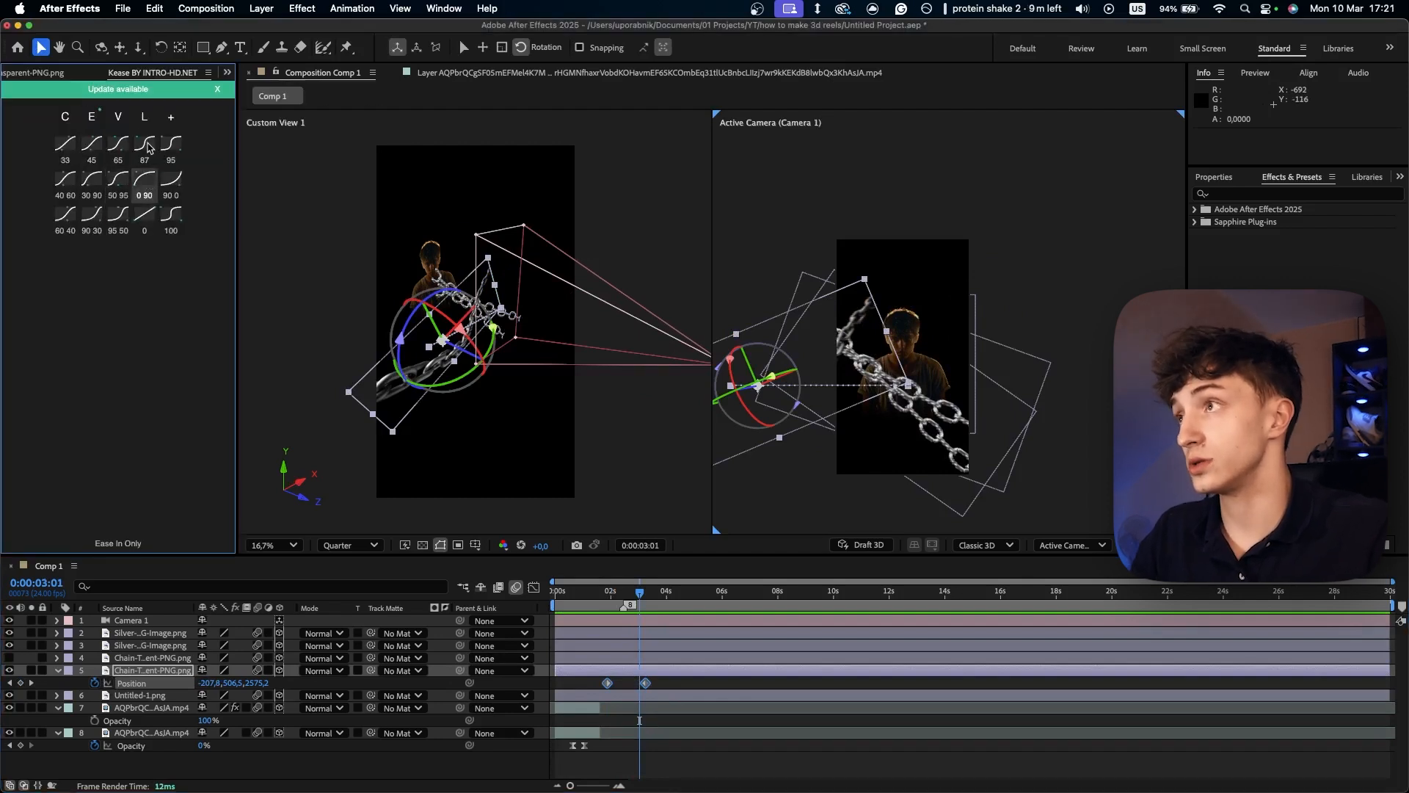
left_click(145, 143)
left_click(607, 592)
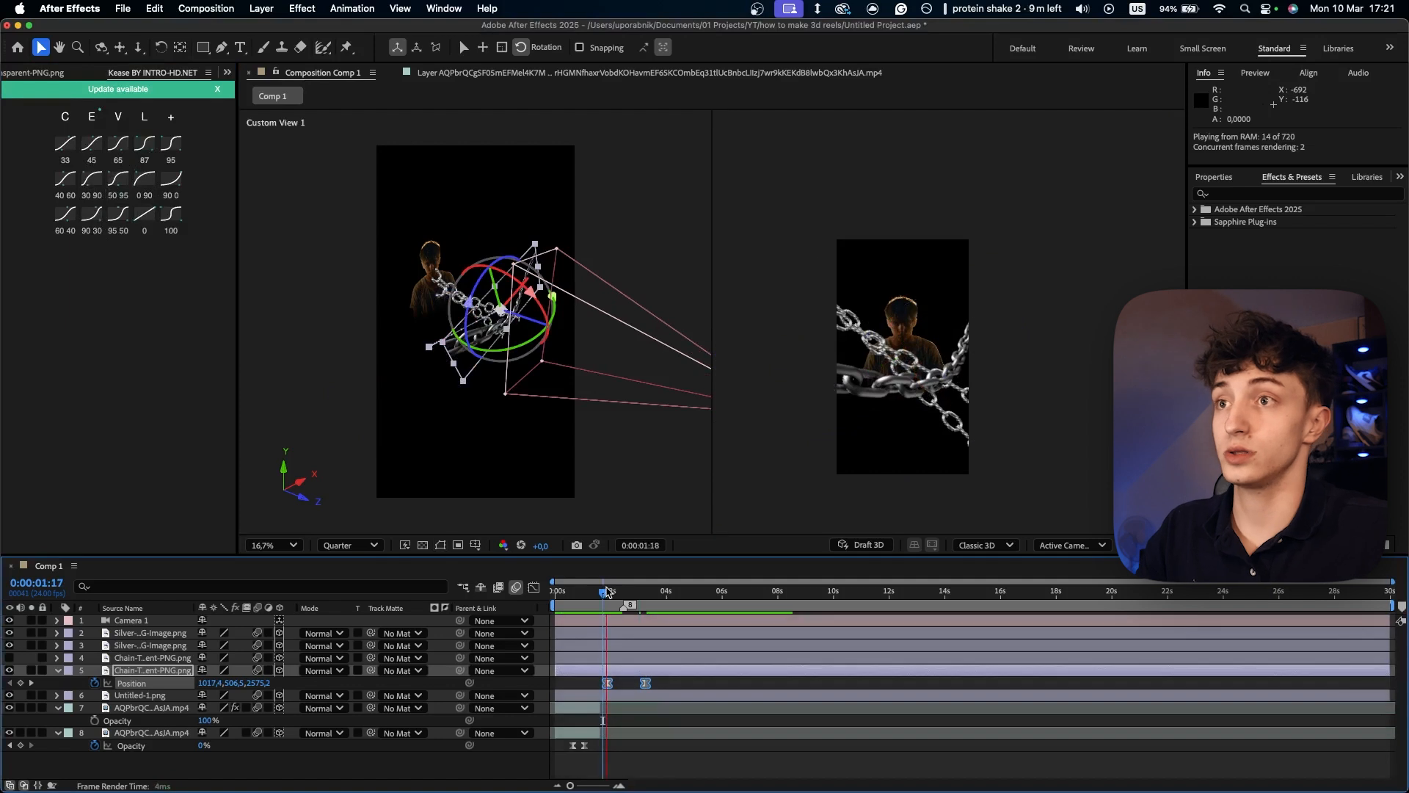
- Keyframe the same chain layer's Z Rotation at 0:00:01:21 and set it to -23° at 0:00:03:06
left_click(150, 659)
left_click(151, 670)
key("r")
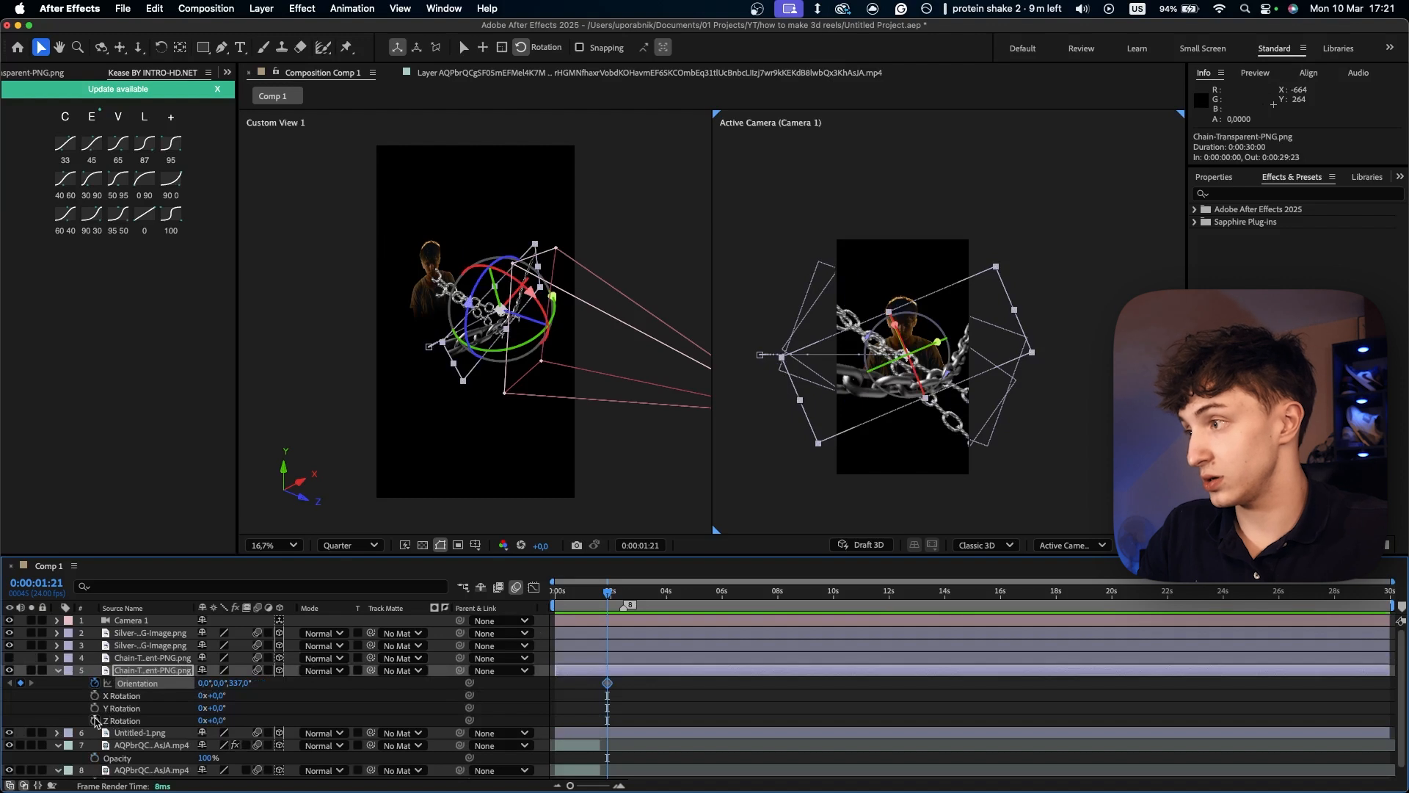
left_click(94, 720)
key("u")
left_click(644, 593)
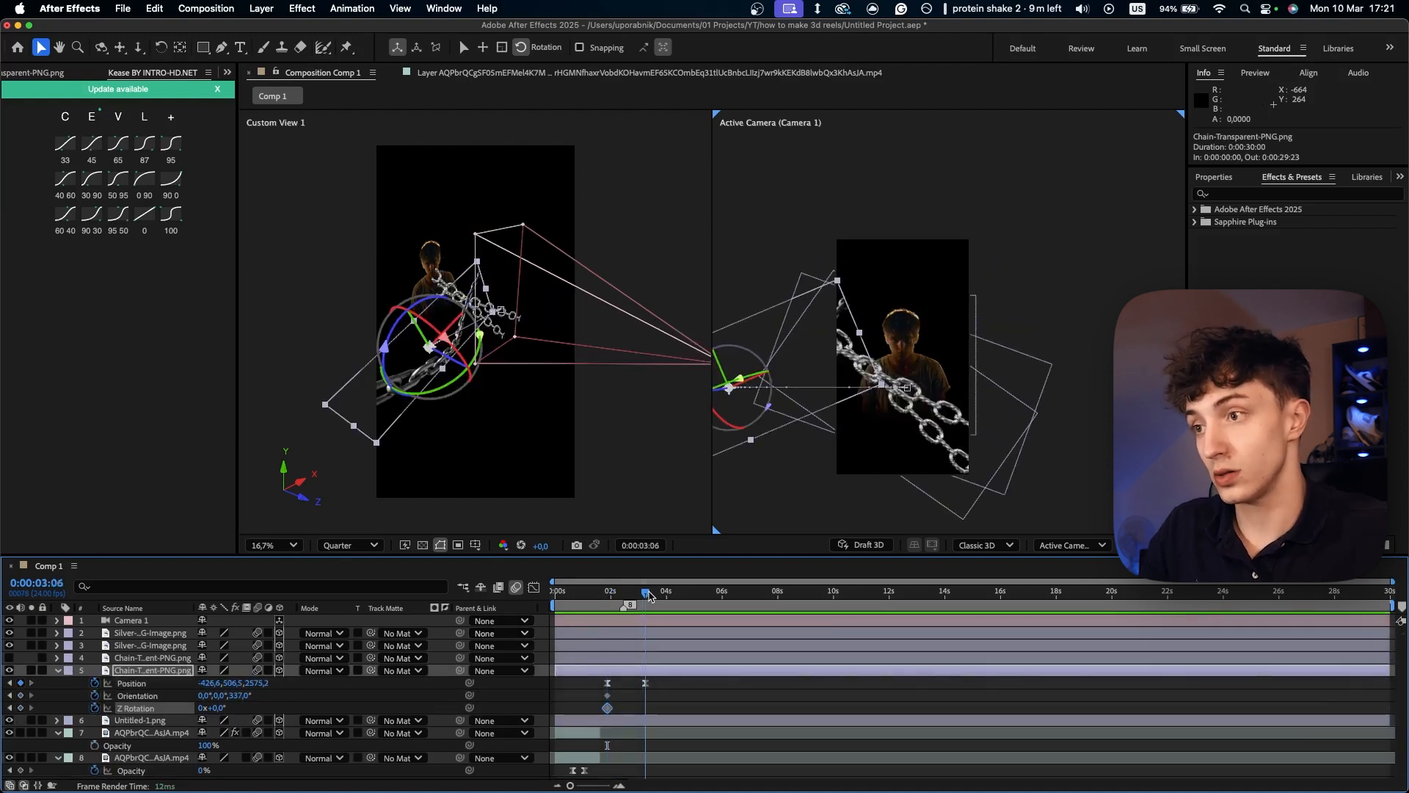
left_click_drag(222, 710, 198, 708)
- Apply the 87 ease preset to the chain's Z Rotation keyframes and preview from about 0:00:01:19
left_click_drag(666, 715, 592, 703)
left_click(140, 154)
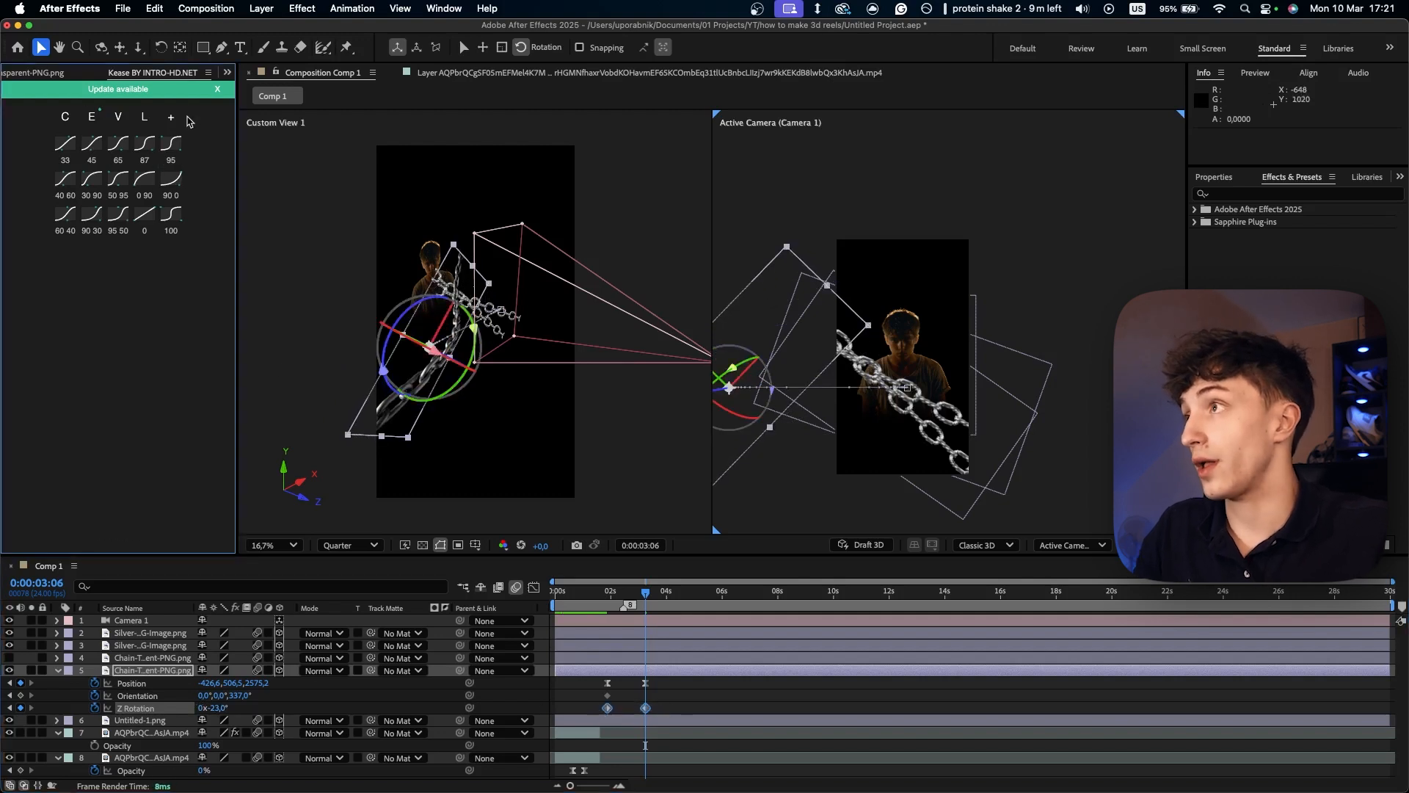
left_click_drag(624, 592, 607, 592)
key("space")
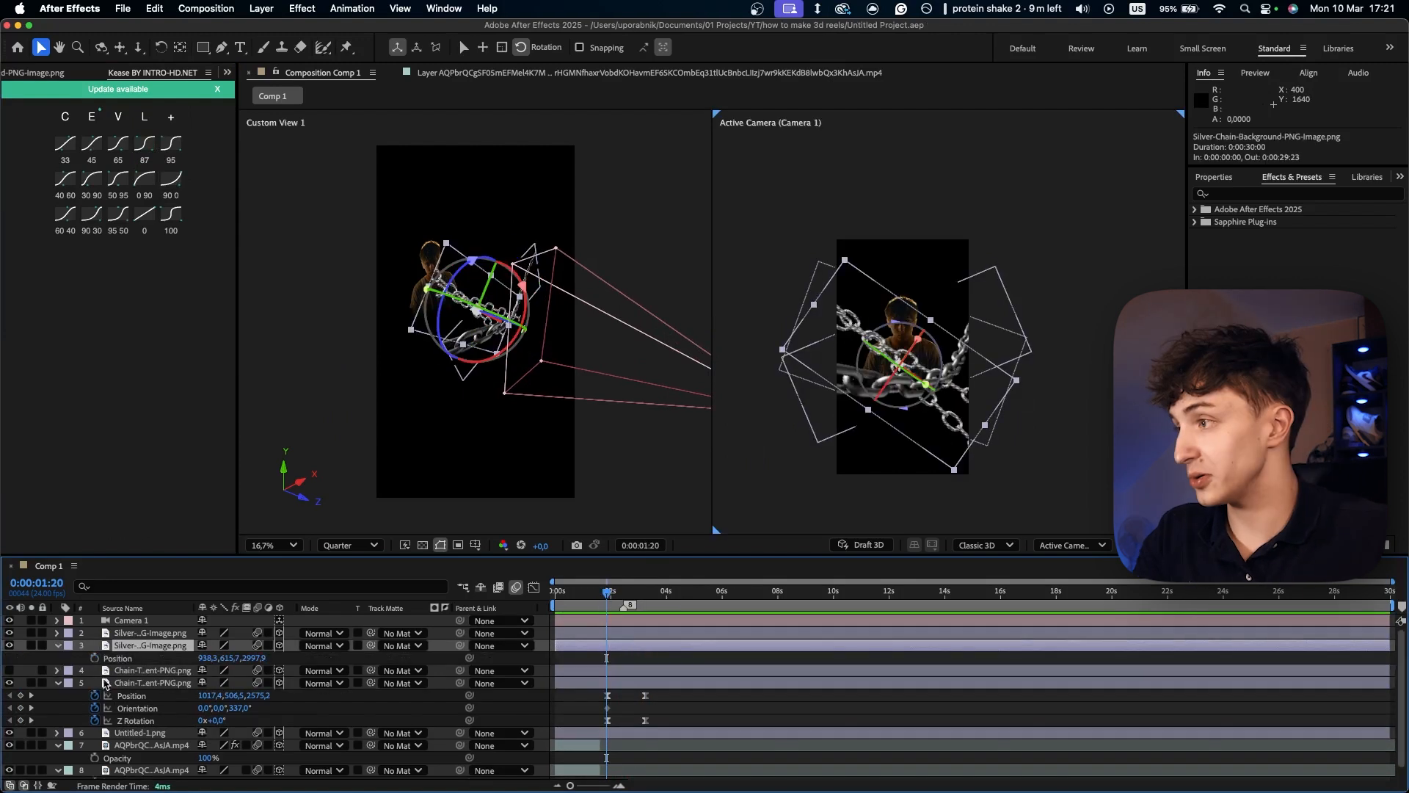
- Animate both silver chain layers out of frame with eased Position and Z Rotation keyframes, and preview the composition from its start
left_click(95, 657)
left_click(647, 594)
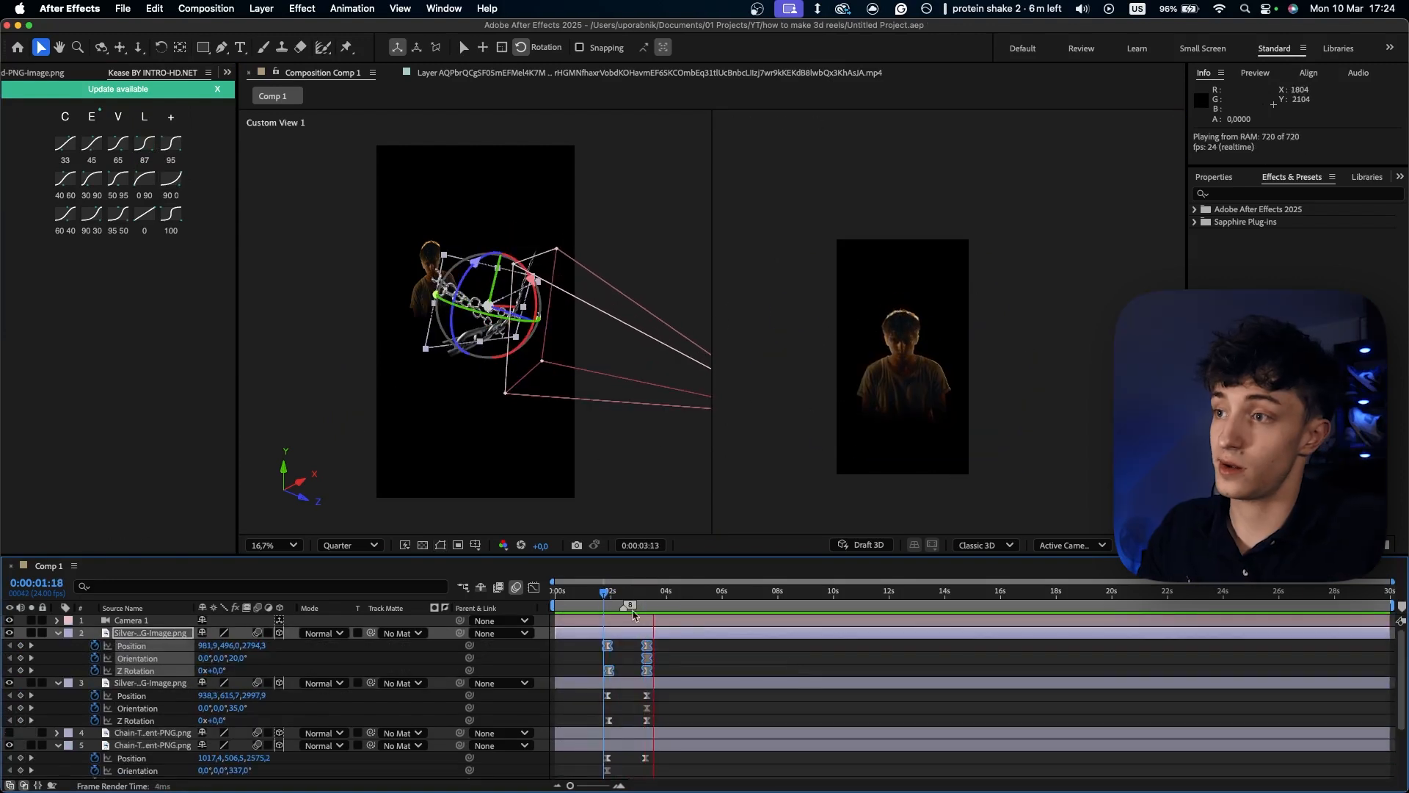
left_click(813, 457)
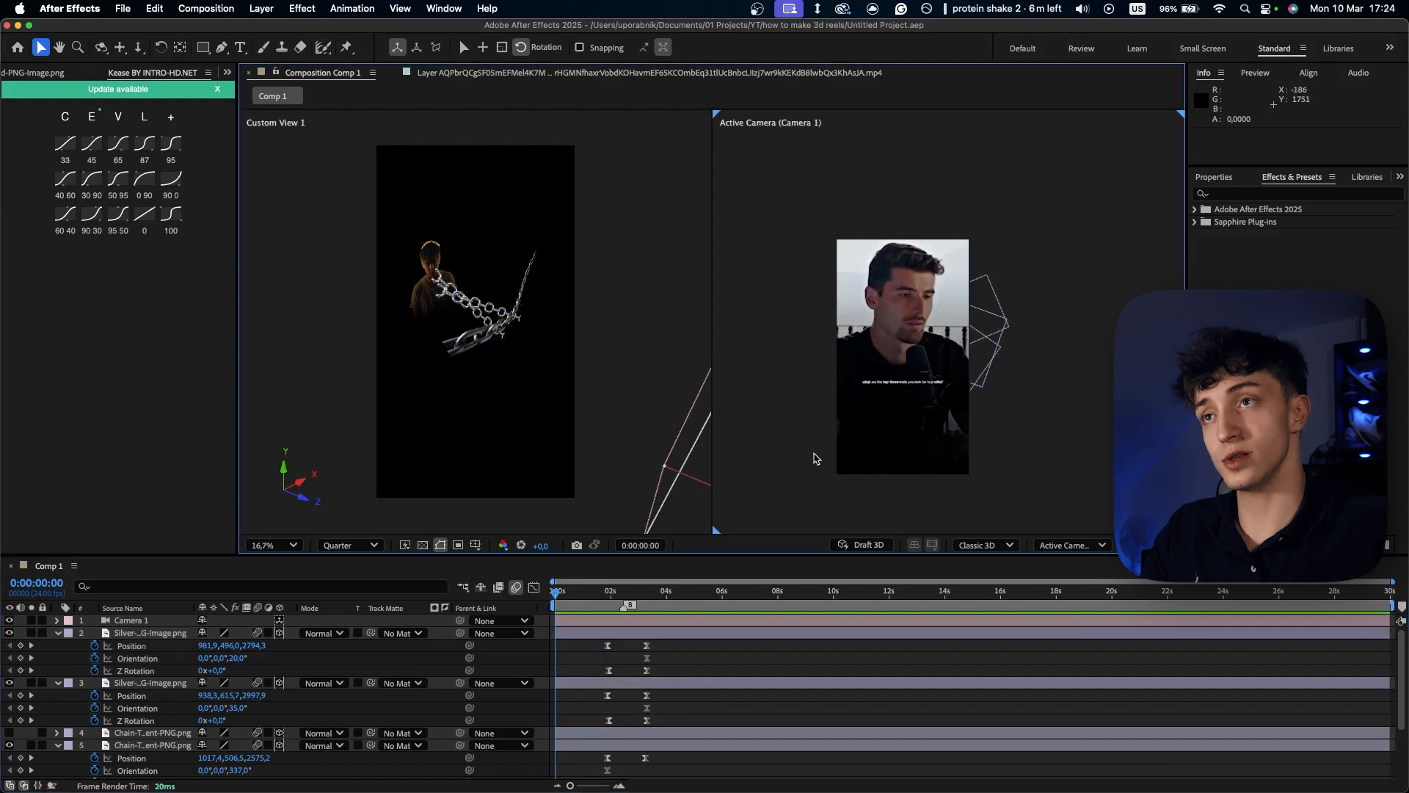
key("space")
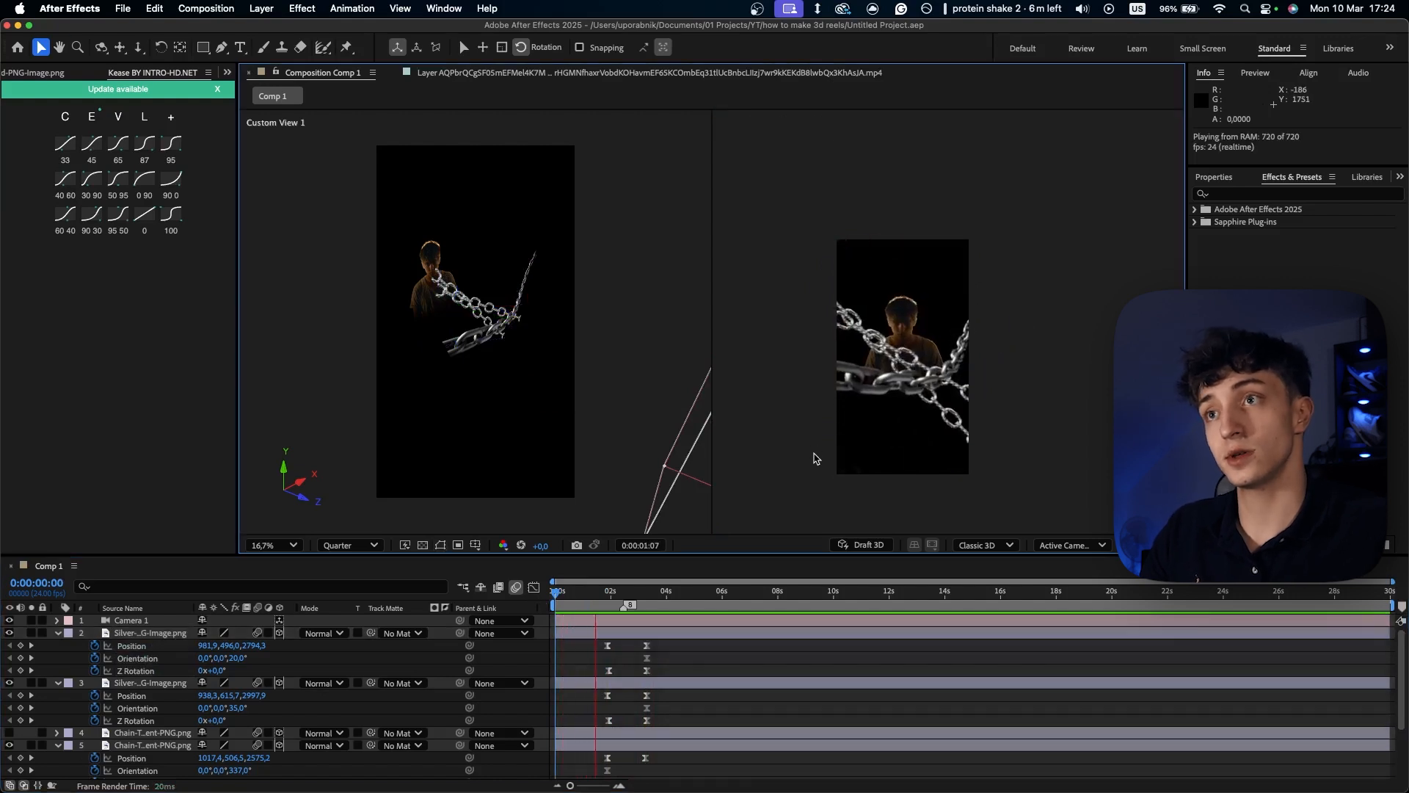
key("space")
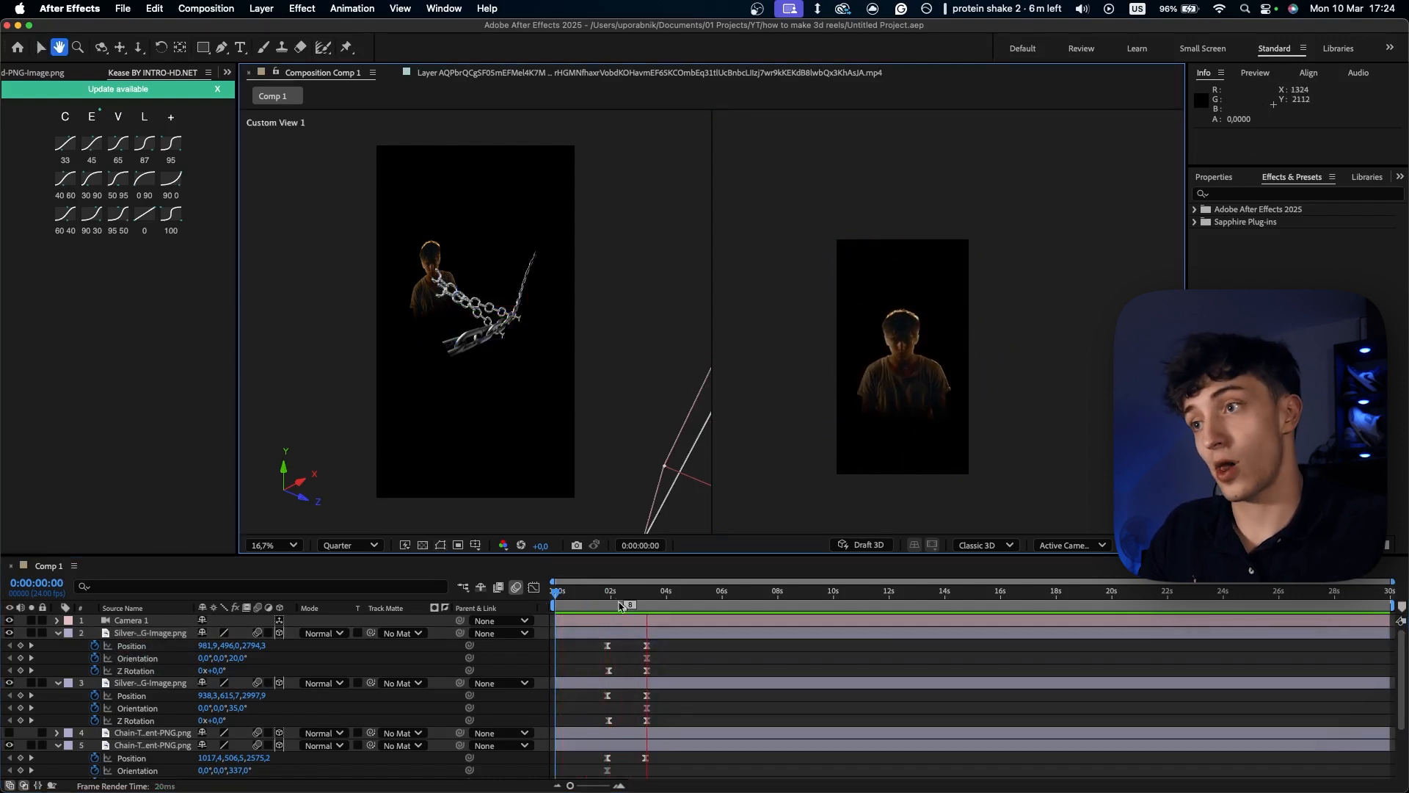
key("u")
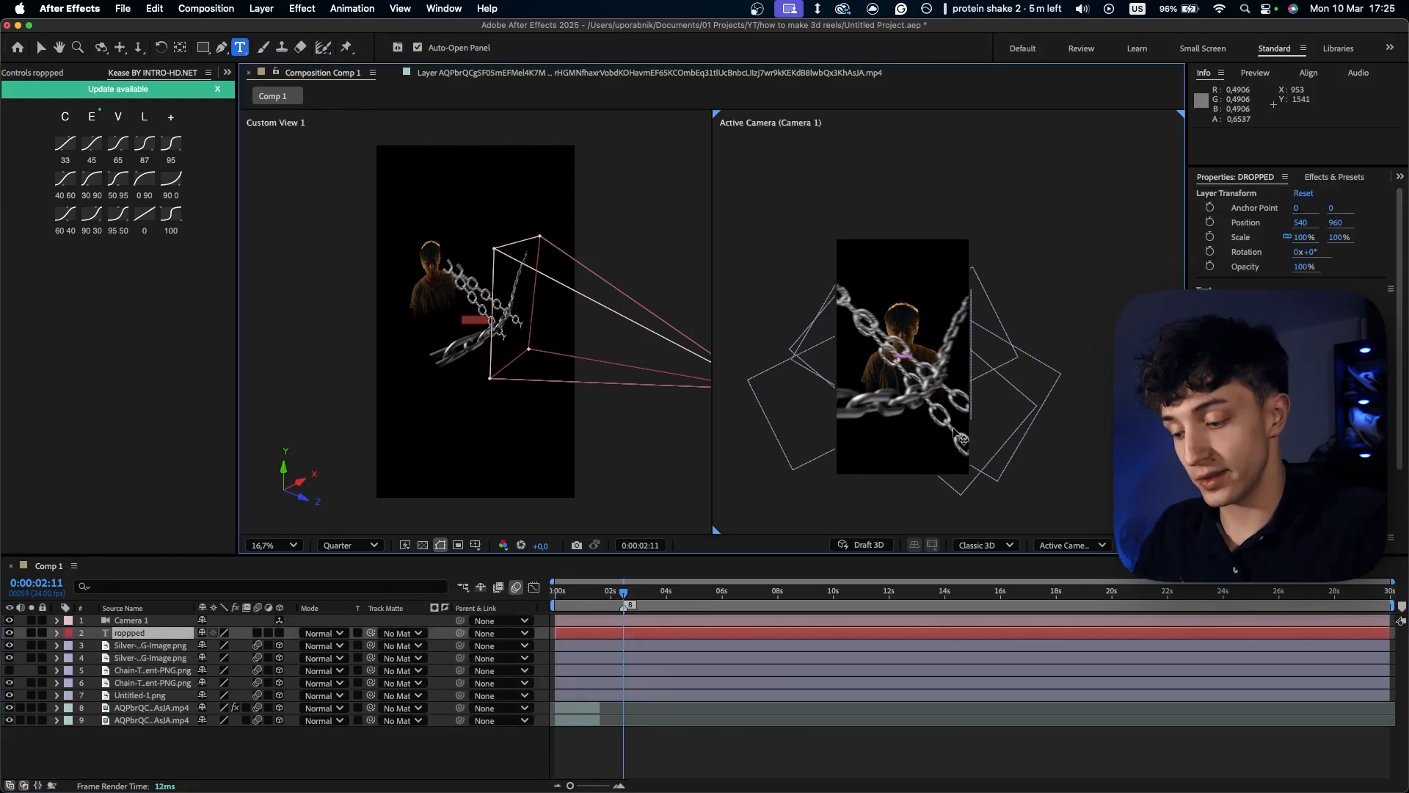
- Add a text layer reading "dropped" at 0:00:02:11 with an enlarged font and a white FFFFFF fill
type("dropped")
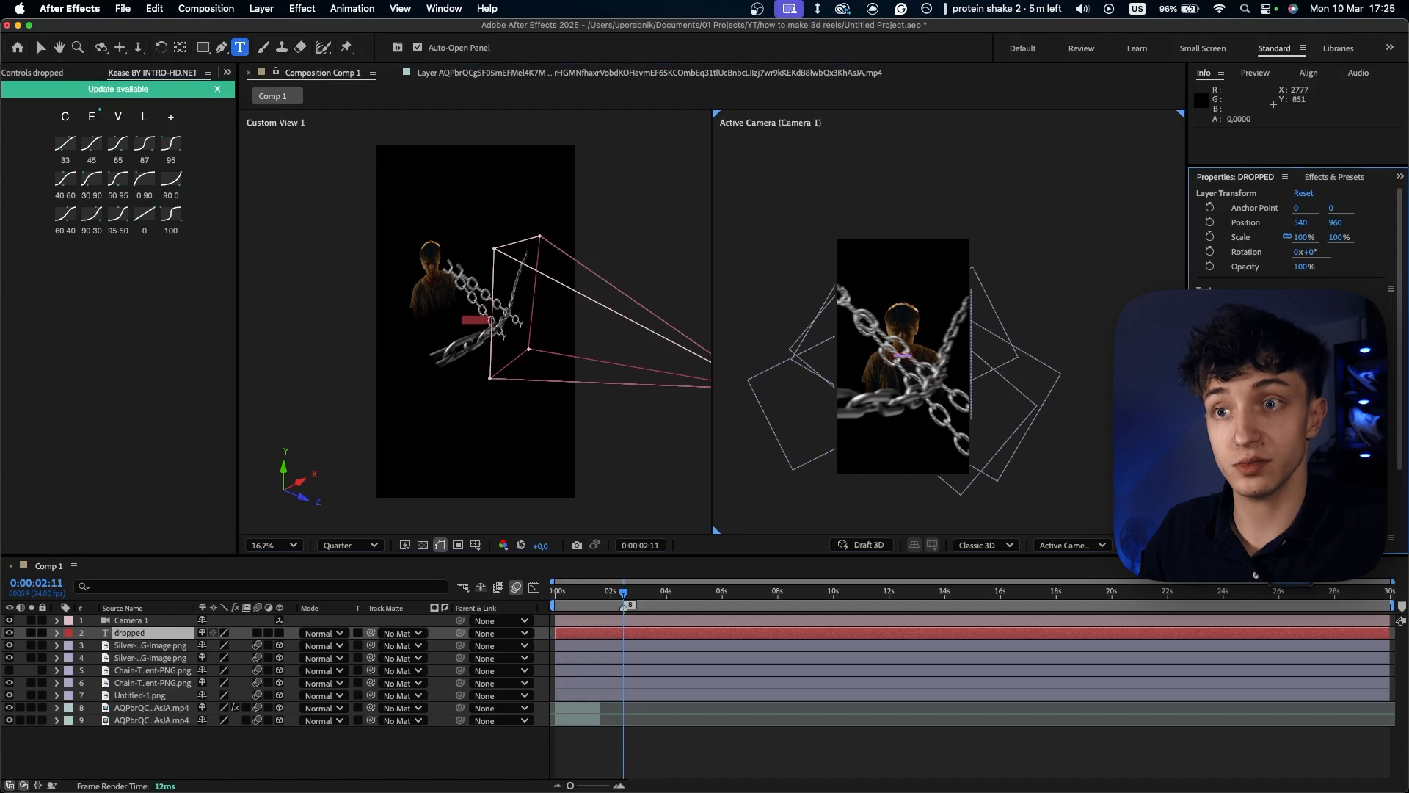
left_click_drag(1230, 343, 1299, 343)
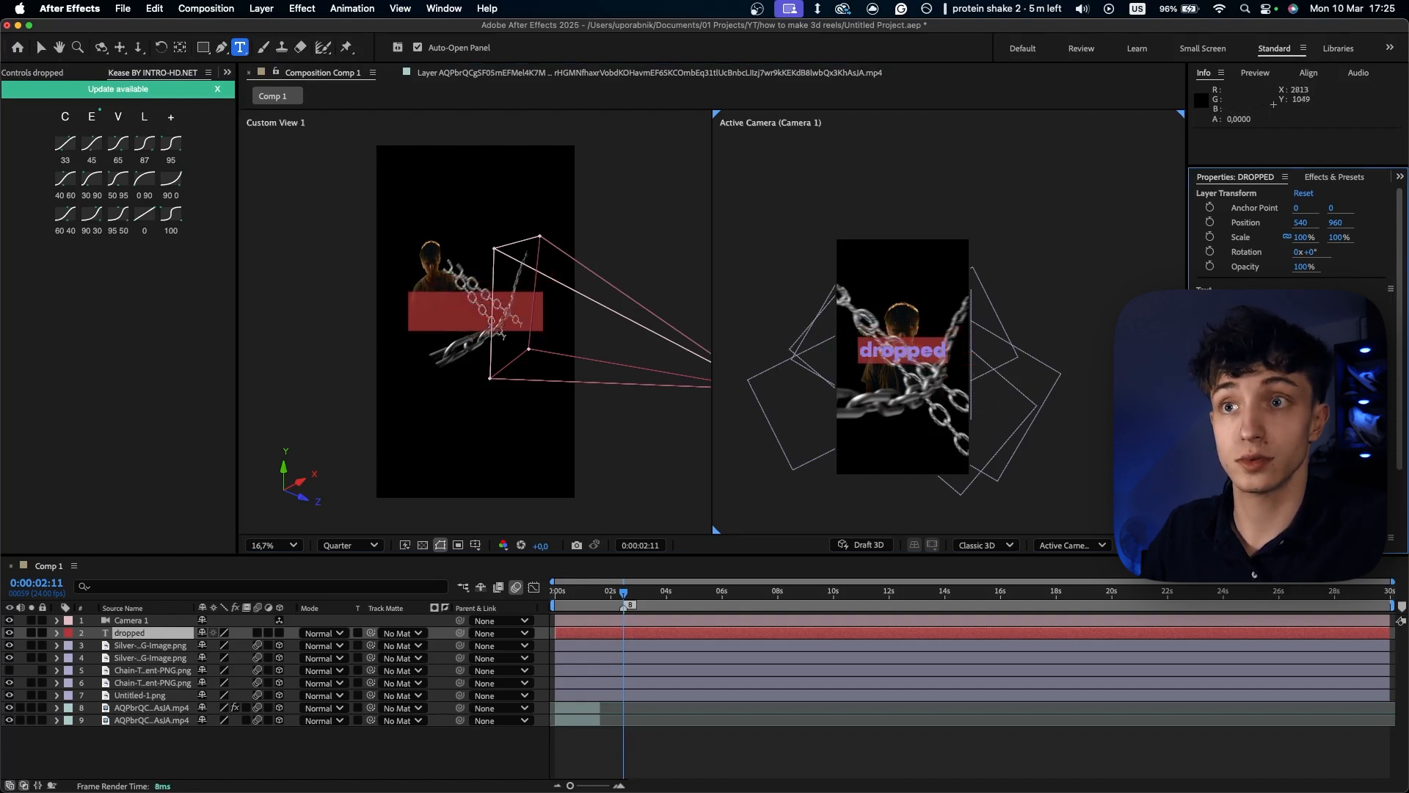
left_click(1219, 382)
left_click(537, 324)
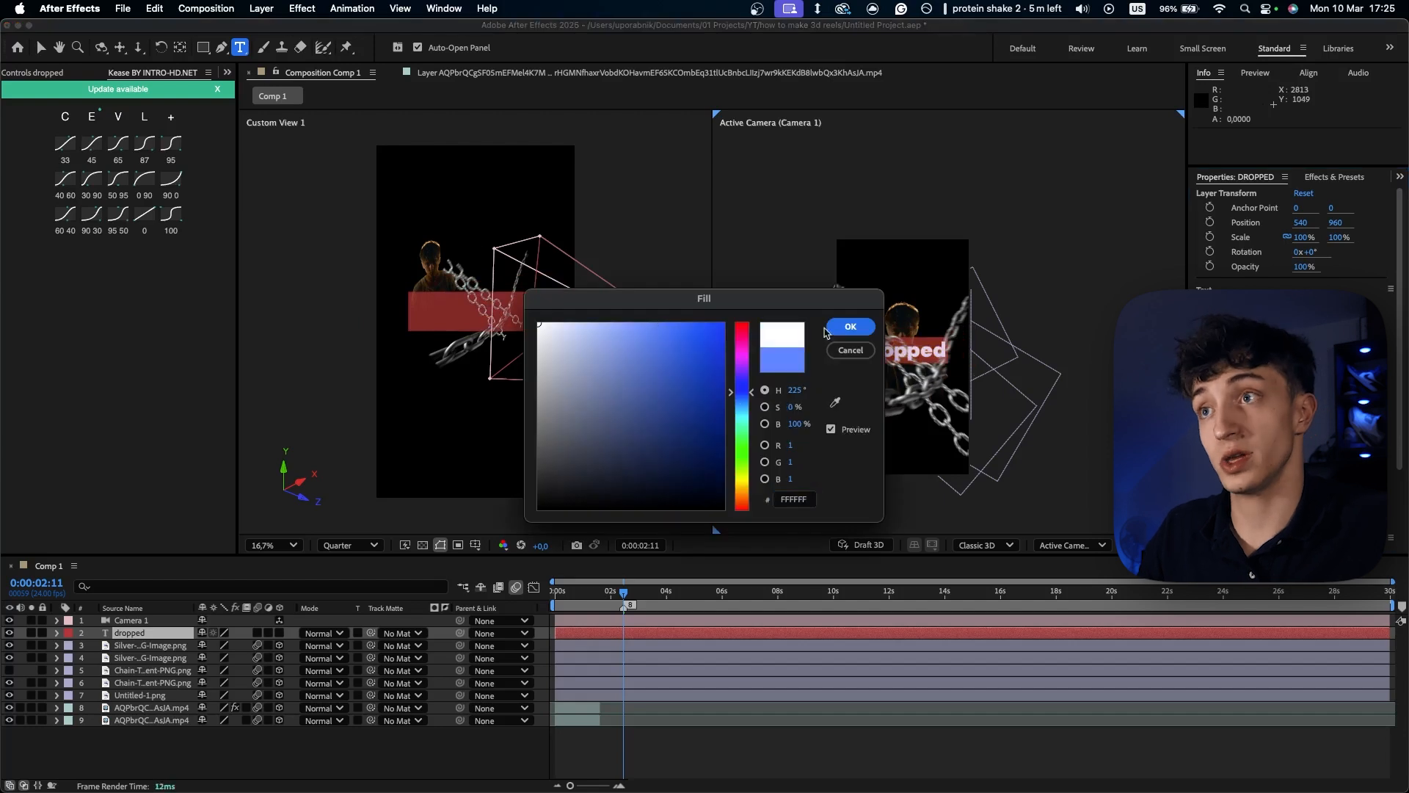
left_click(849, 328)
left_click(829, 776)
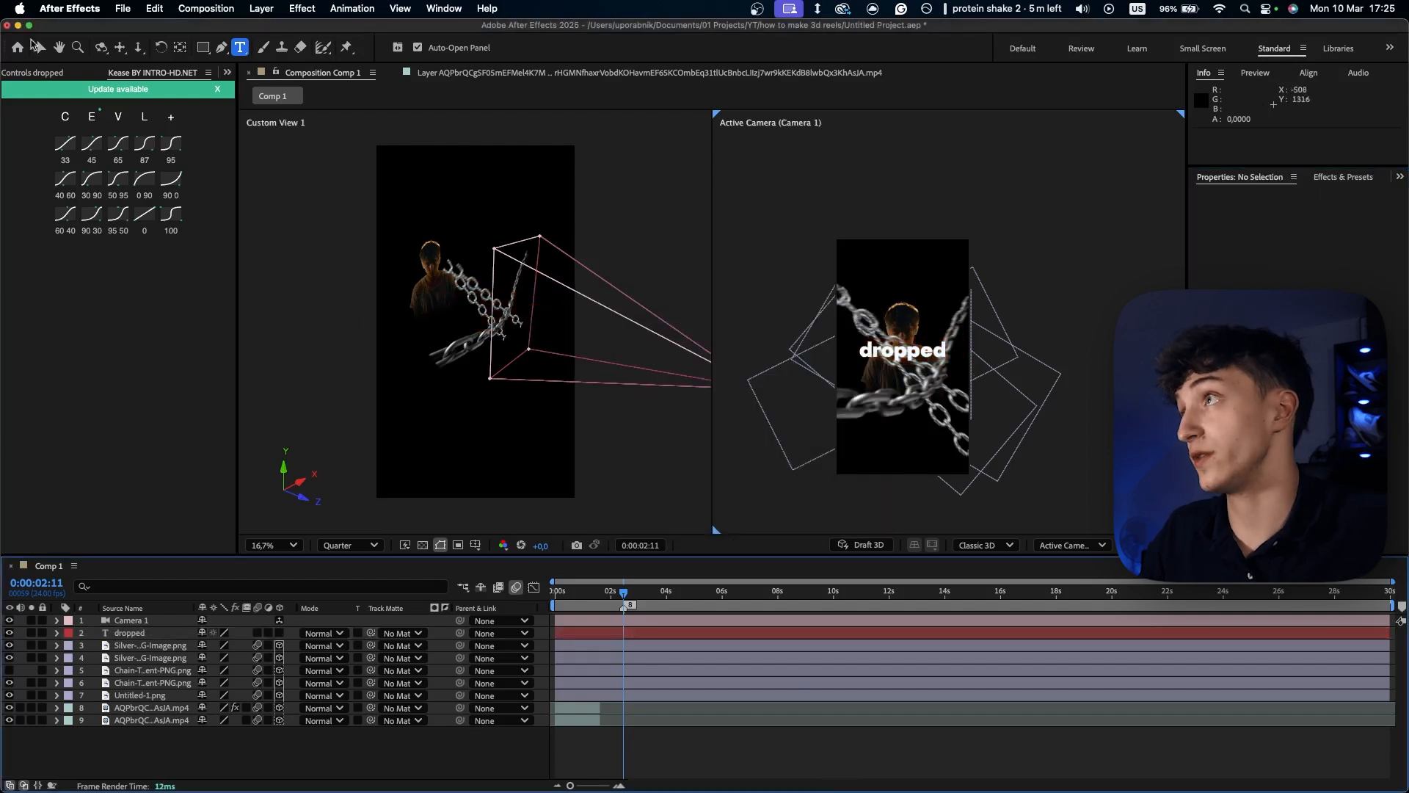
- Make the text a 3D layer and place it above the figure's head at Position 1031.3, -553.3, 5255, with Z Orientation 349.9°
left_click(33, 45)
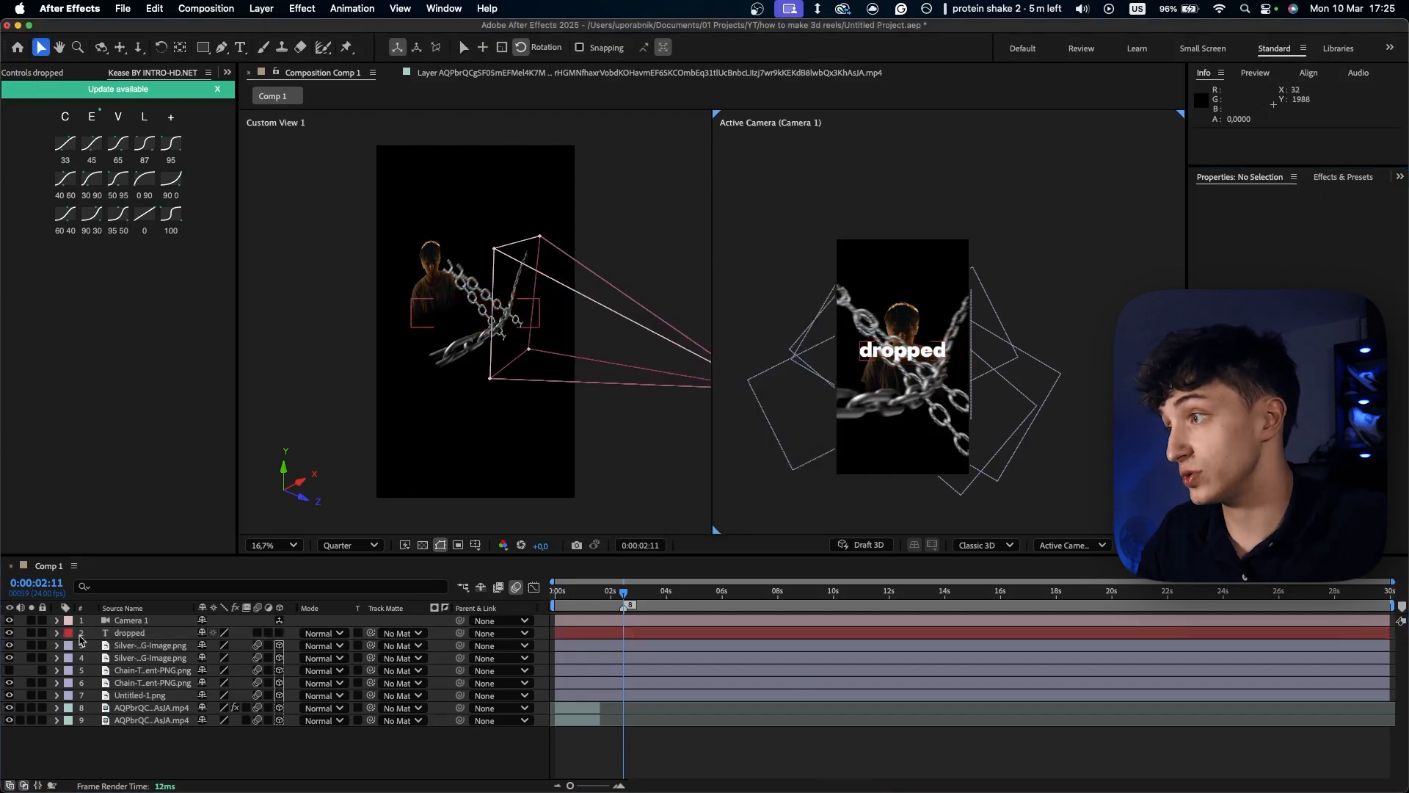
left_click(111, 636)
left_click(258, 634)
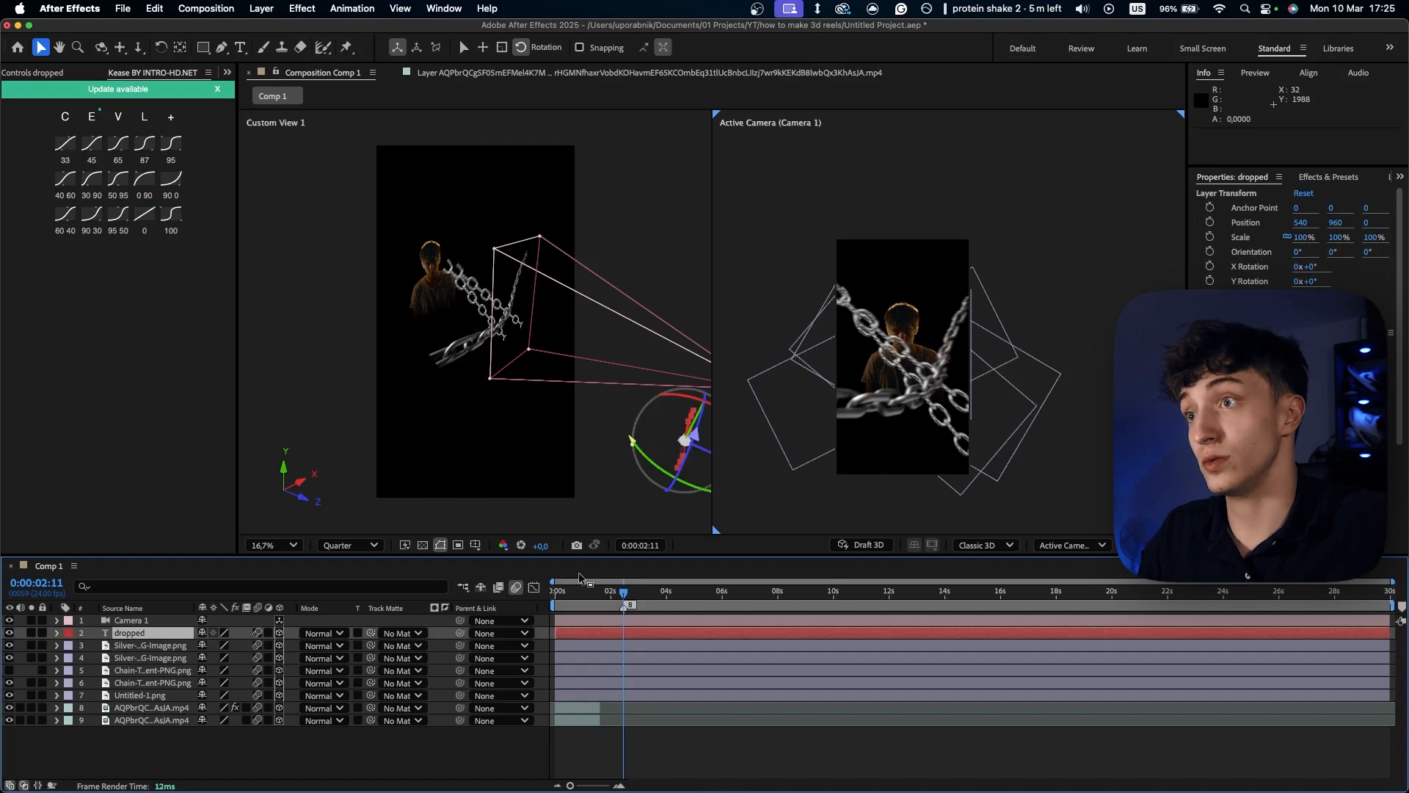
left_click_drag(708, 453, 485, 370)
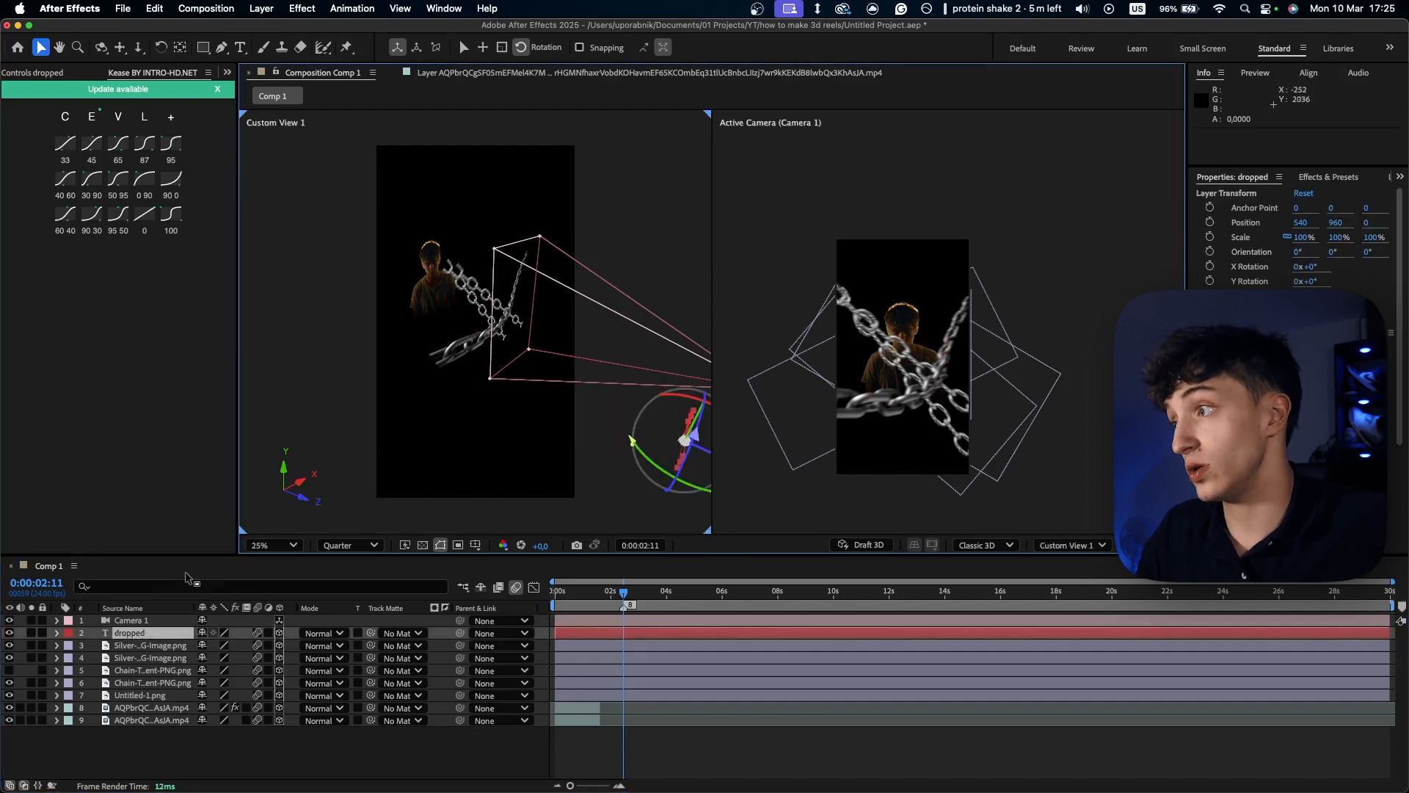
key("comma")
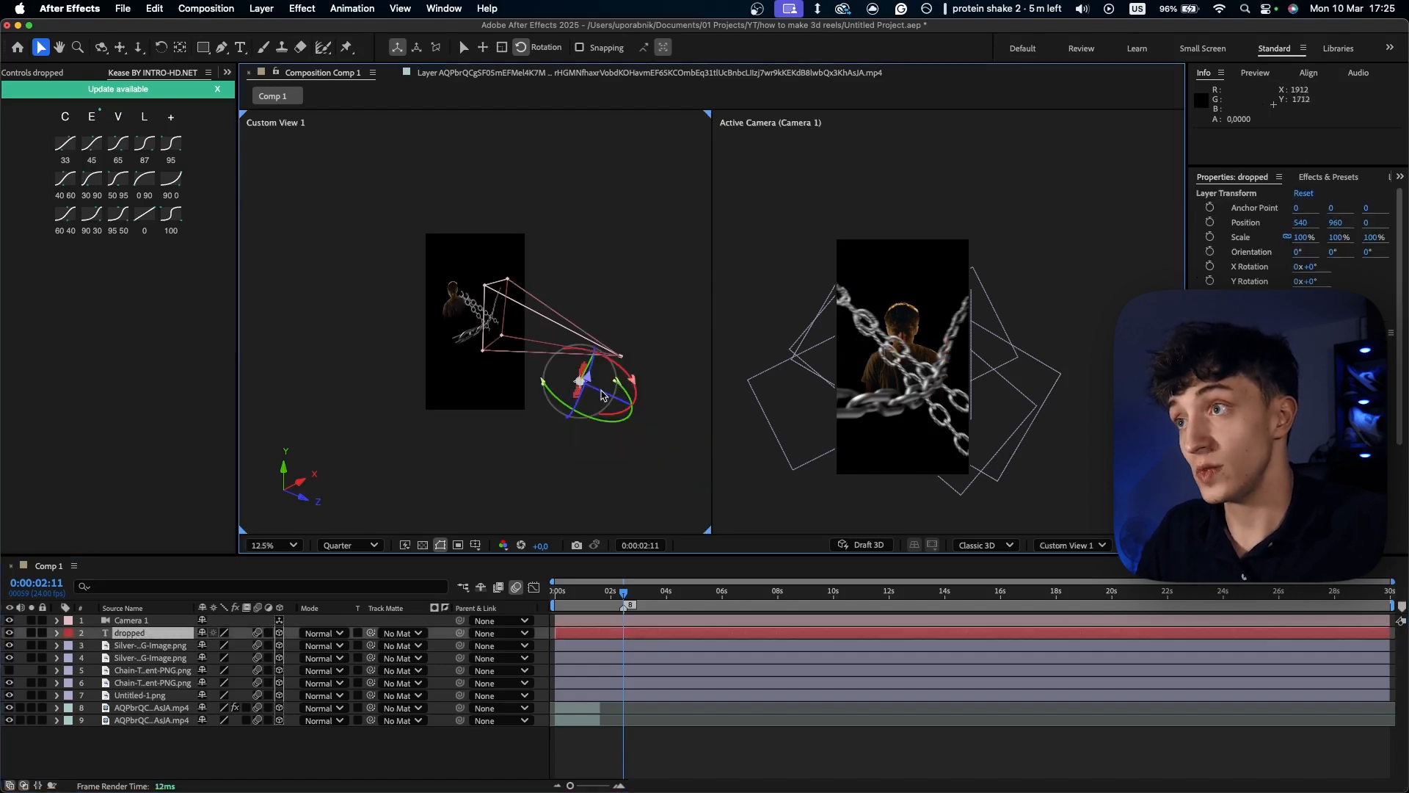
key("p")
left_click_drag(244, 650, 1405, 643)
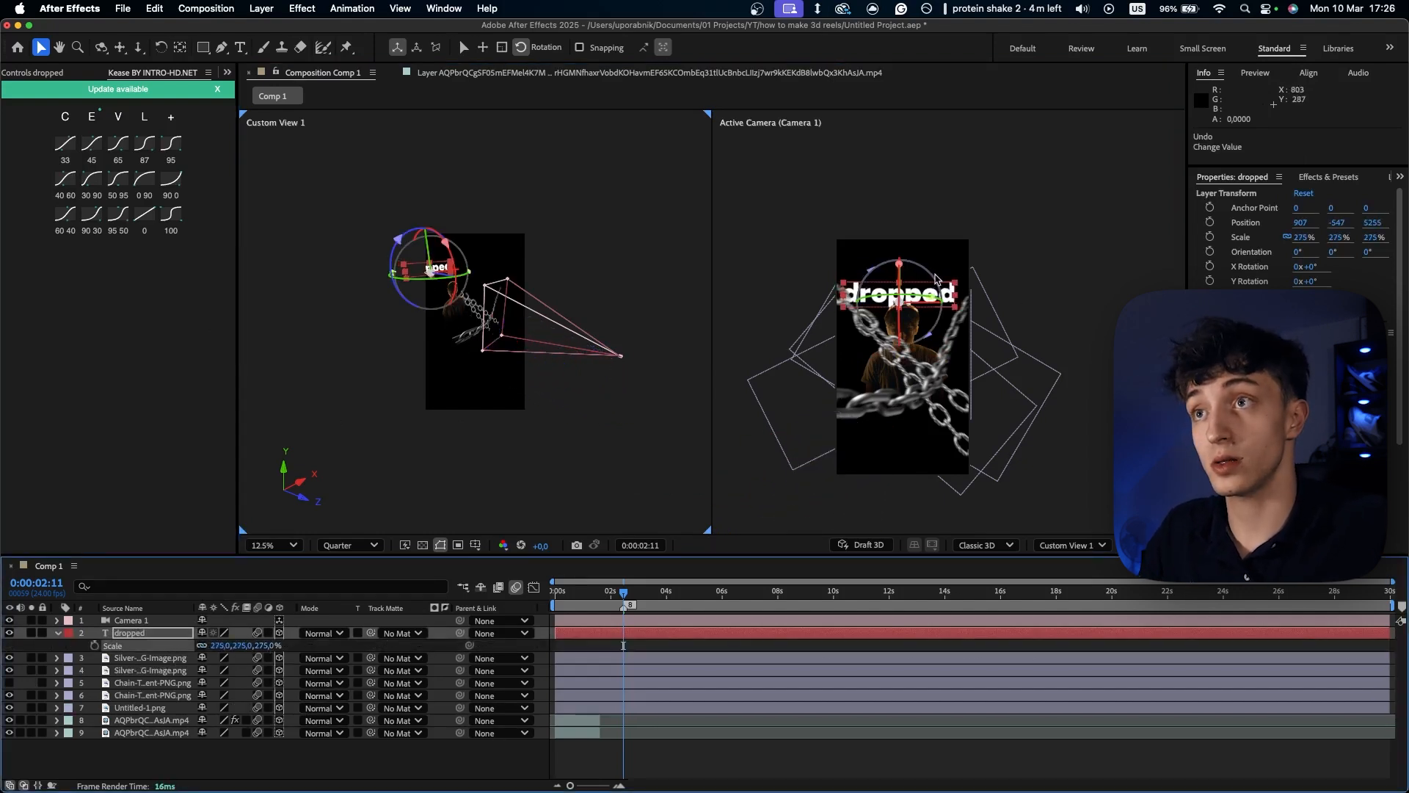
left_click_drag(935, 277, 921, 286)
left_click(1020, 318)
left_click_drag(616, 592, 624, 591)
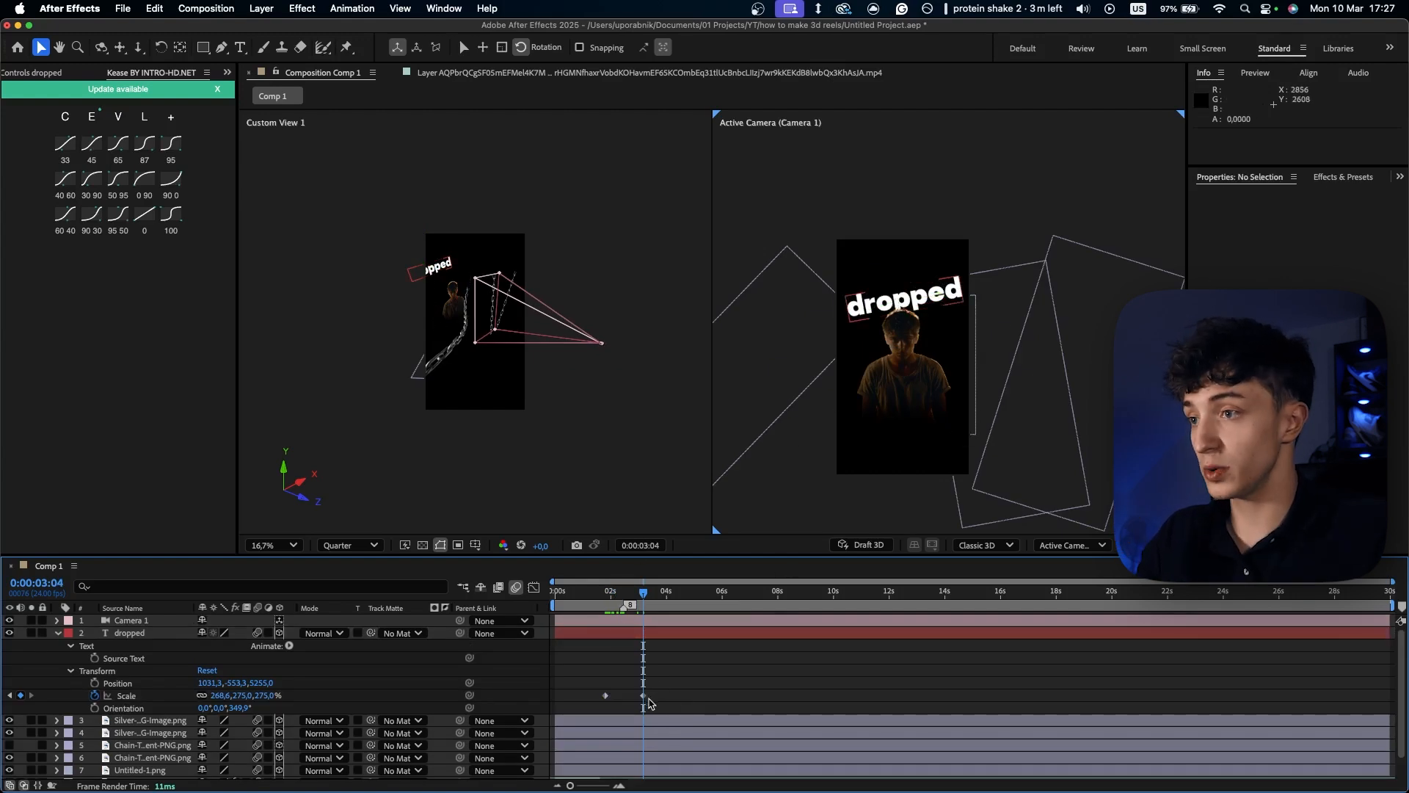
- Set the "dropped" text's Scale to 4.9, 5, 5% at the 0:00:01:19 keyframe
left_click_drag(689, 679, 550, 717)
left_click(693, 675)
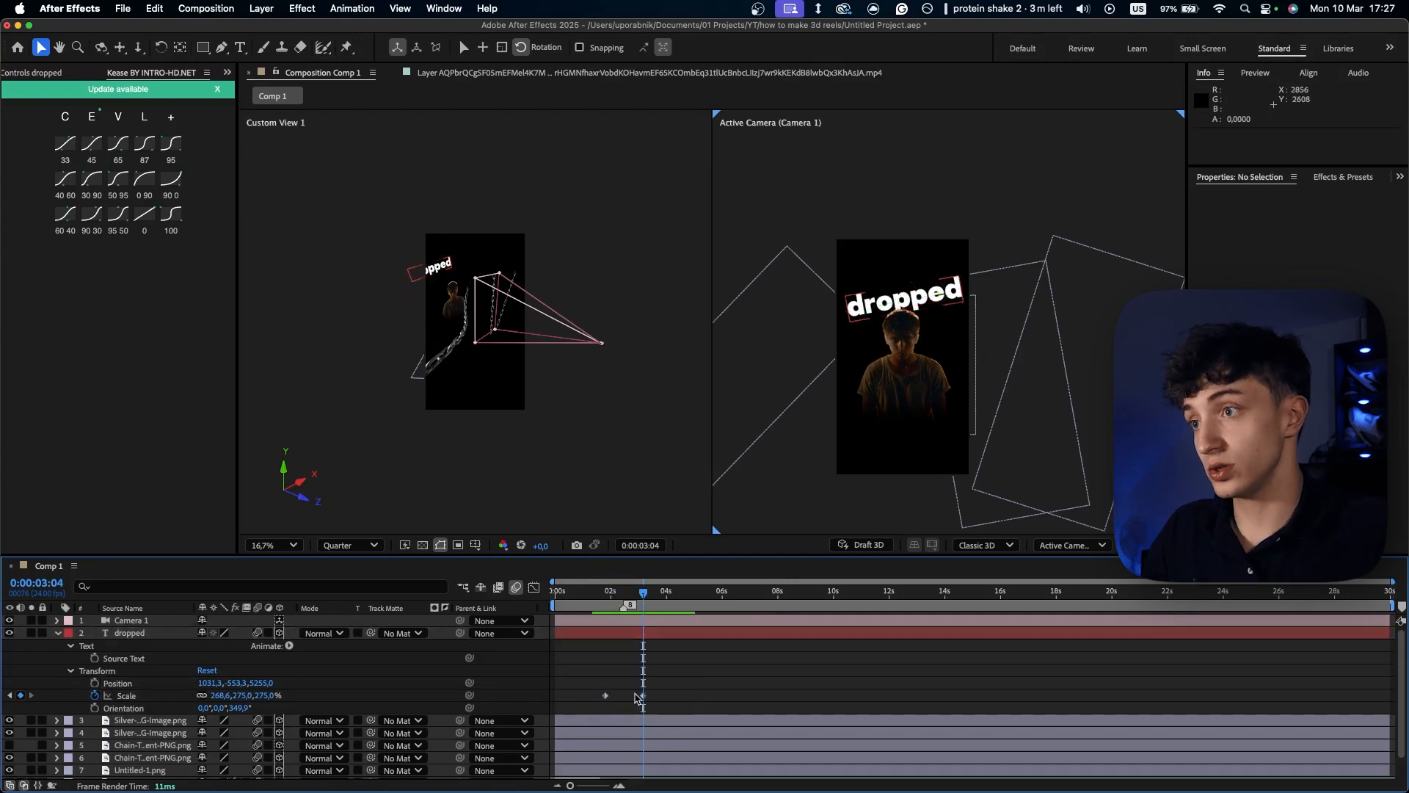
left_click(607, 596)
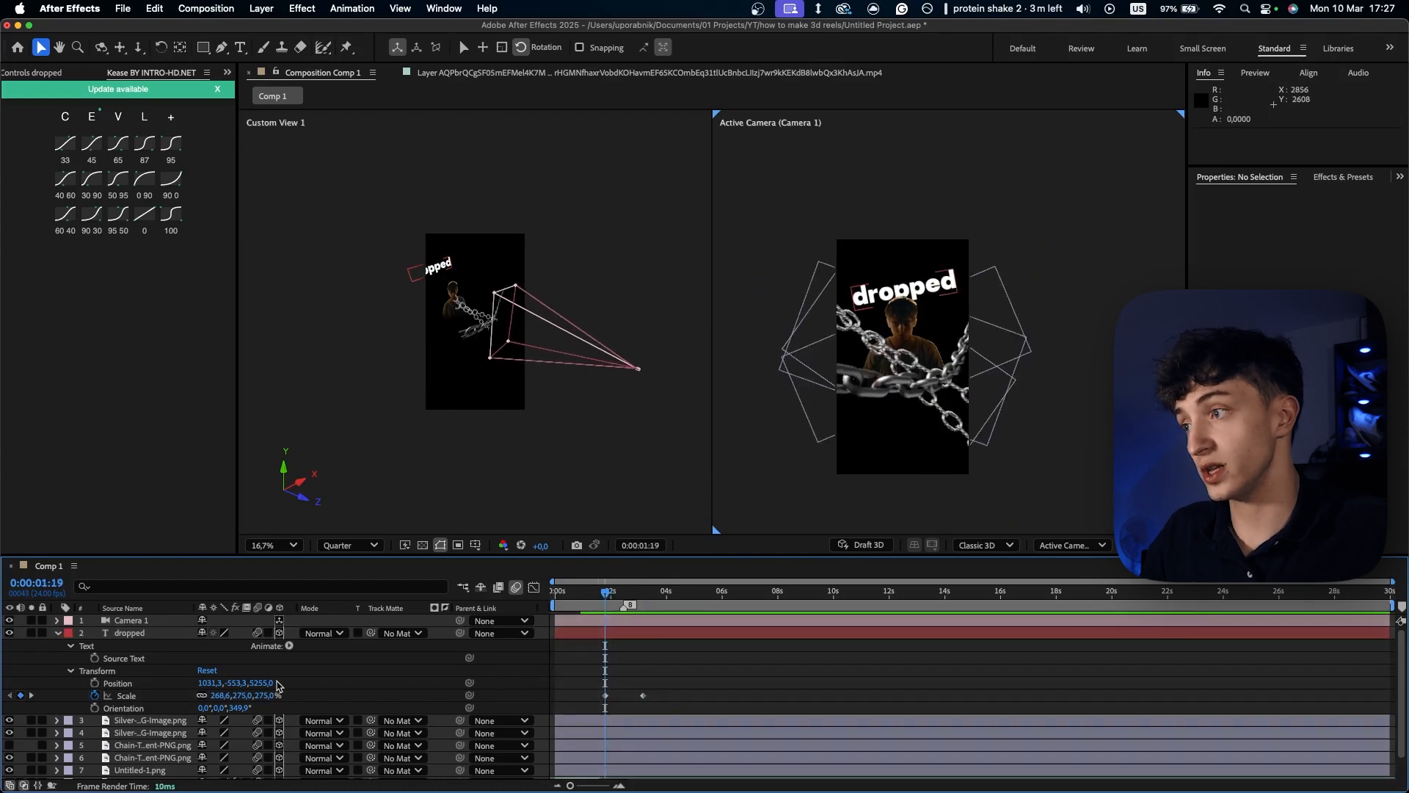
left_click_drag(267, 699, 73, 698)
- Apply the 95 ease preset to both Scale keyframes of the text and preview its scale-up
left_click_drag(652, 665, 598, 703)
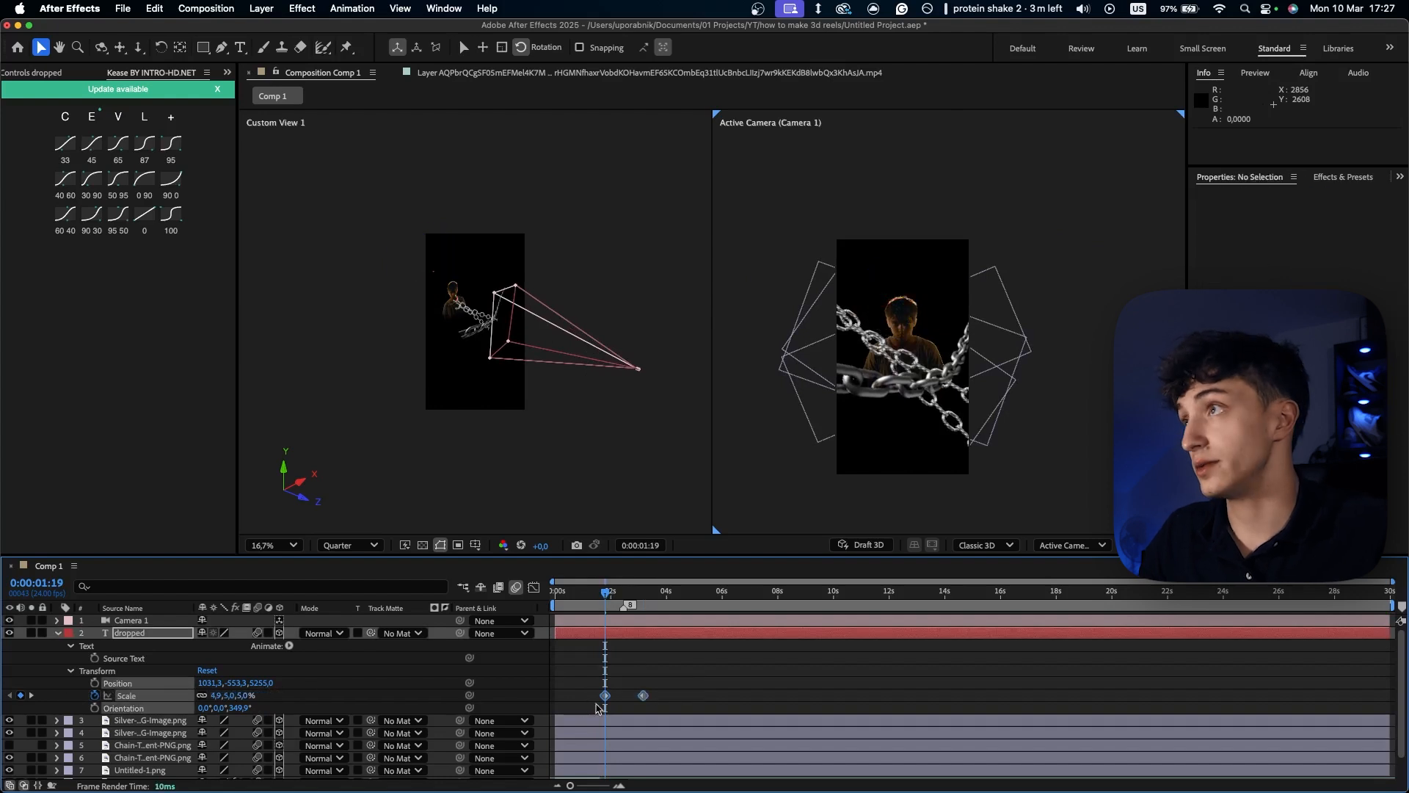
left_click(176, 146)
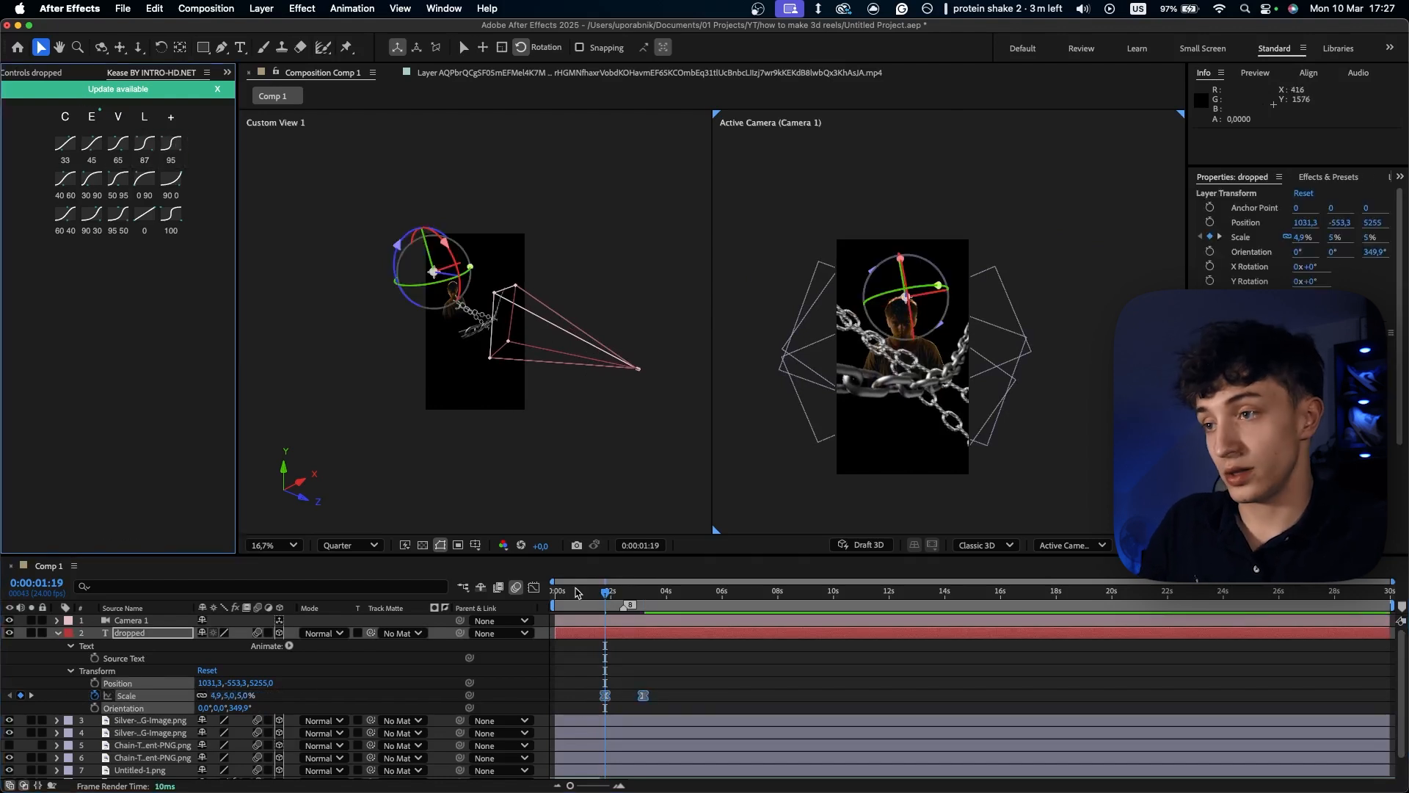
key("space")
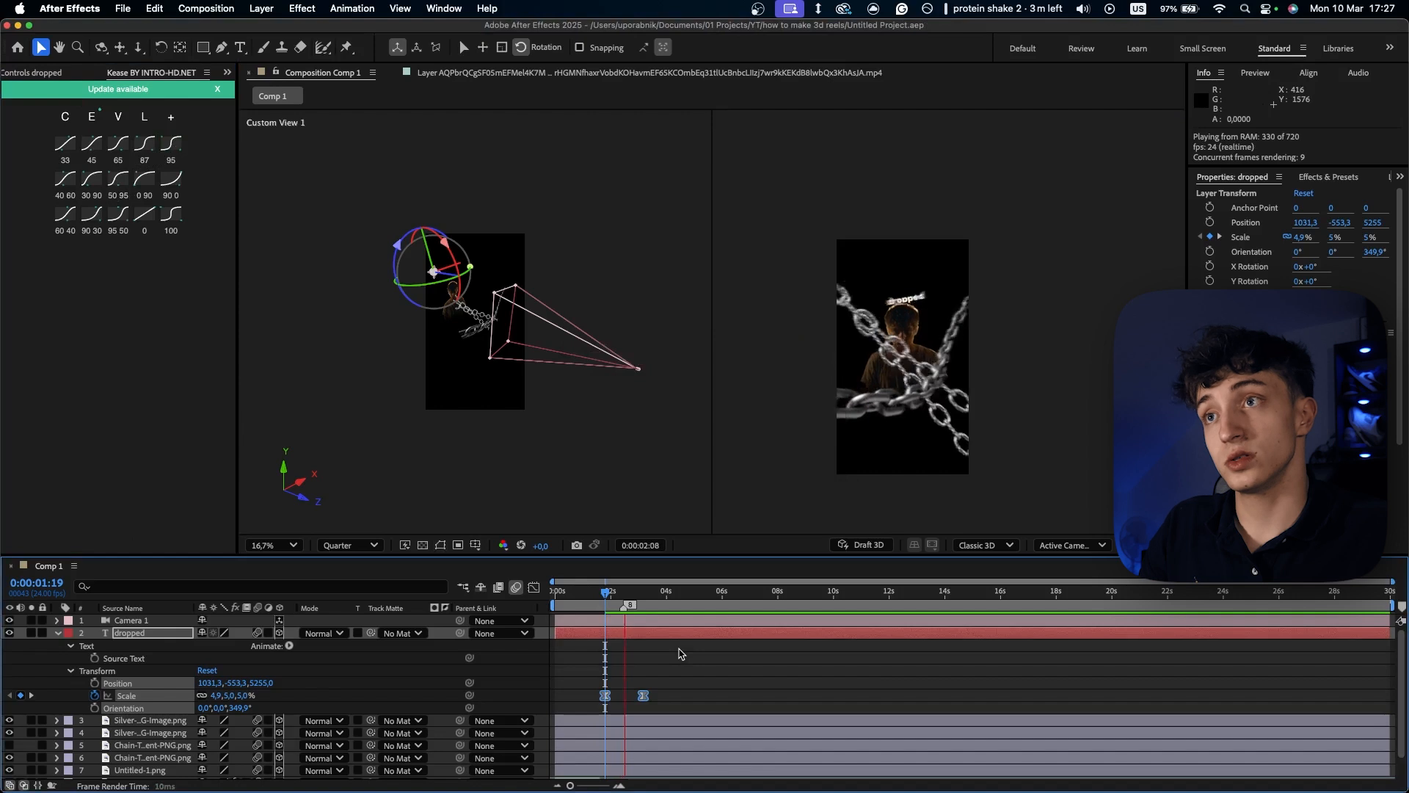
key("space")
left_click(608, 596)
key("space")
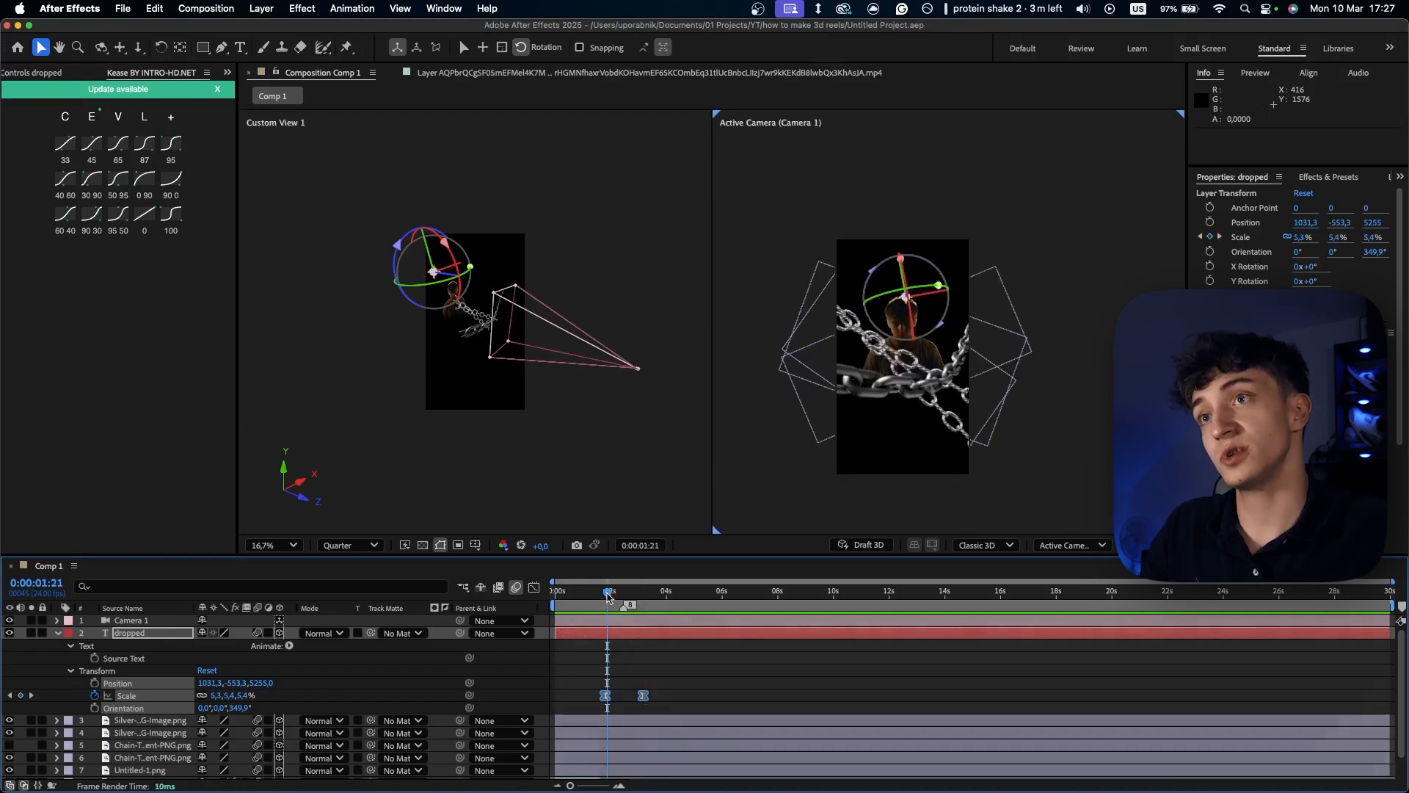
left_click(616, 596)
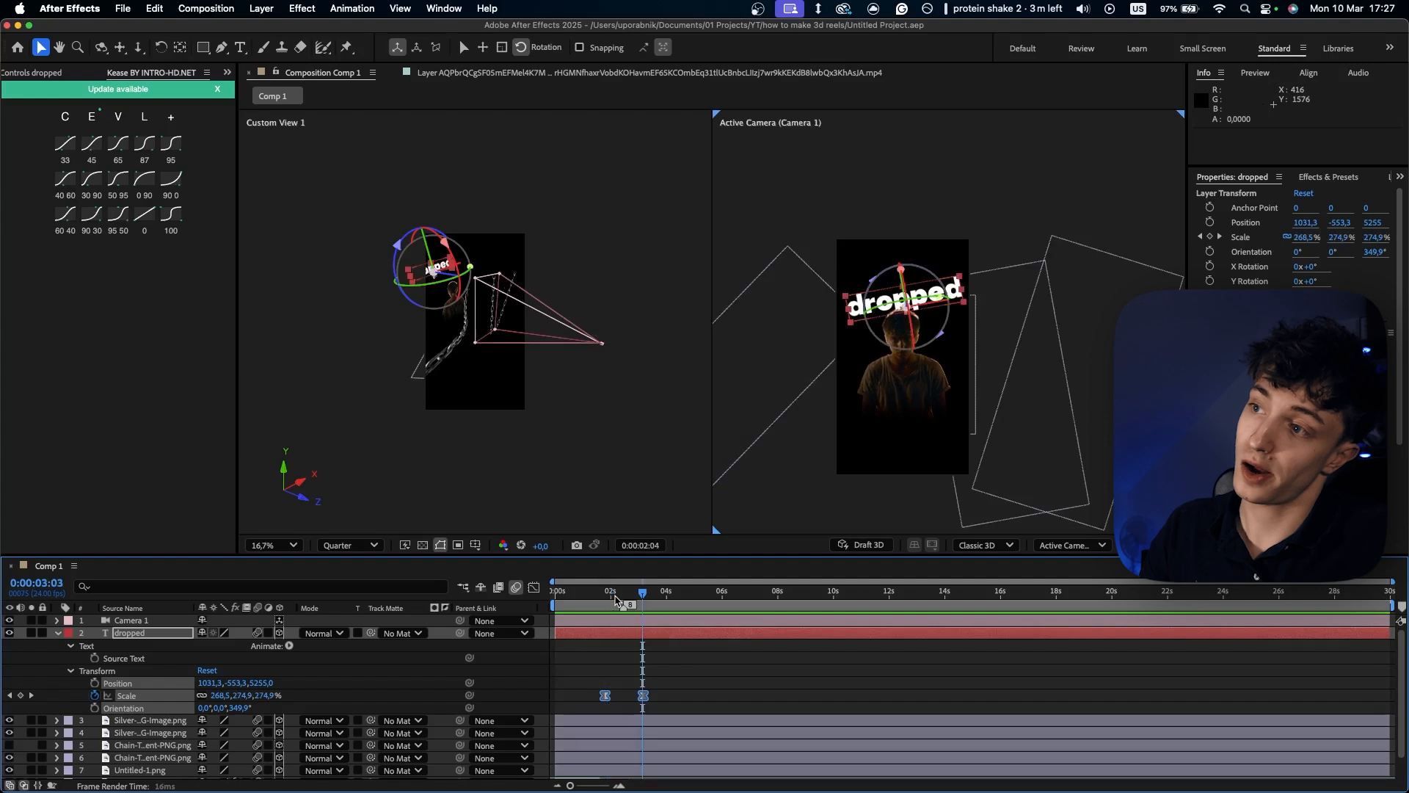
key("space")
- Play the composition from its start, and replay the text's scale-up from 0:00:01:20
left_click_drag(686, 687, 566, 703)
left_click_drag(612, 592, 537, 591)
key("space")
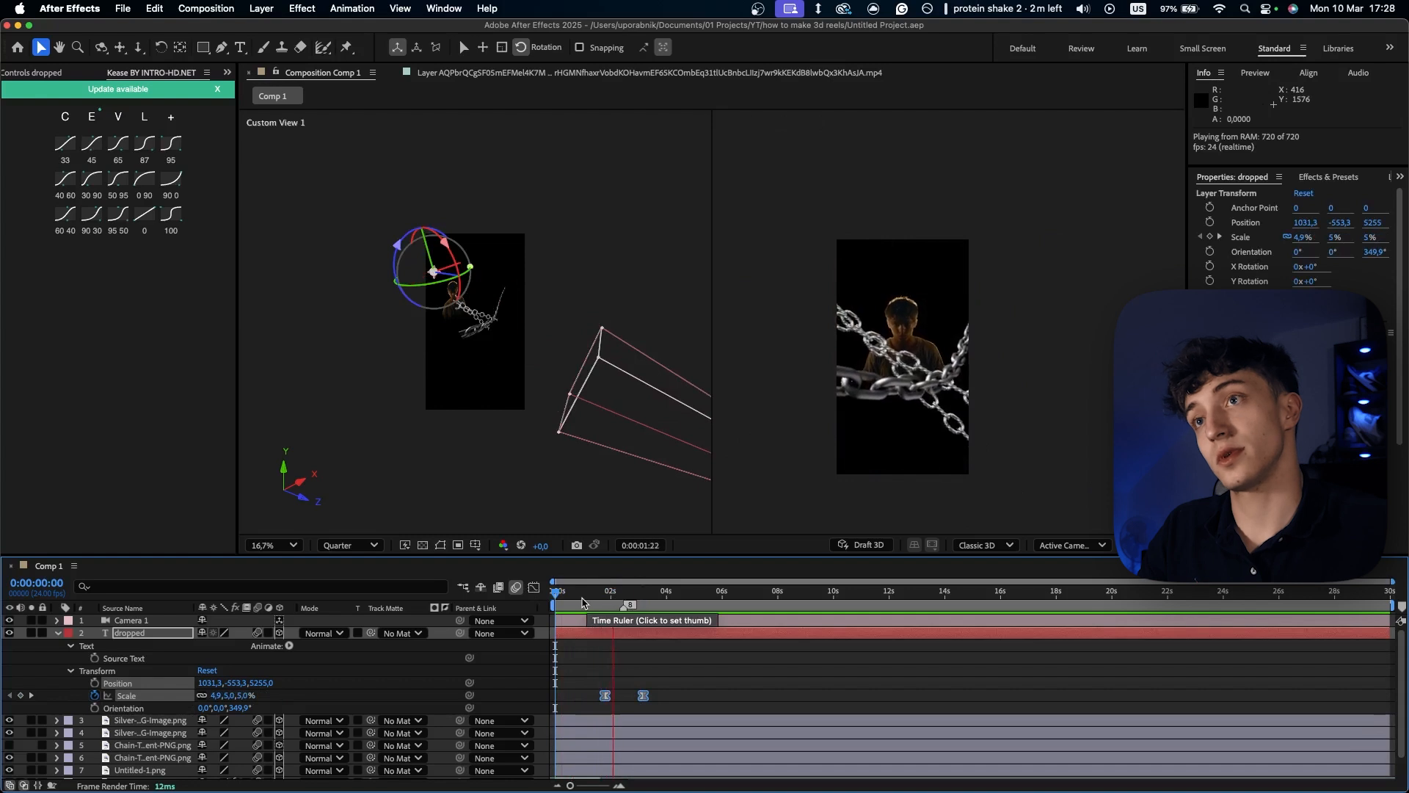
key("space")
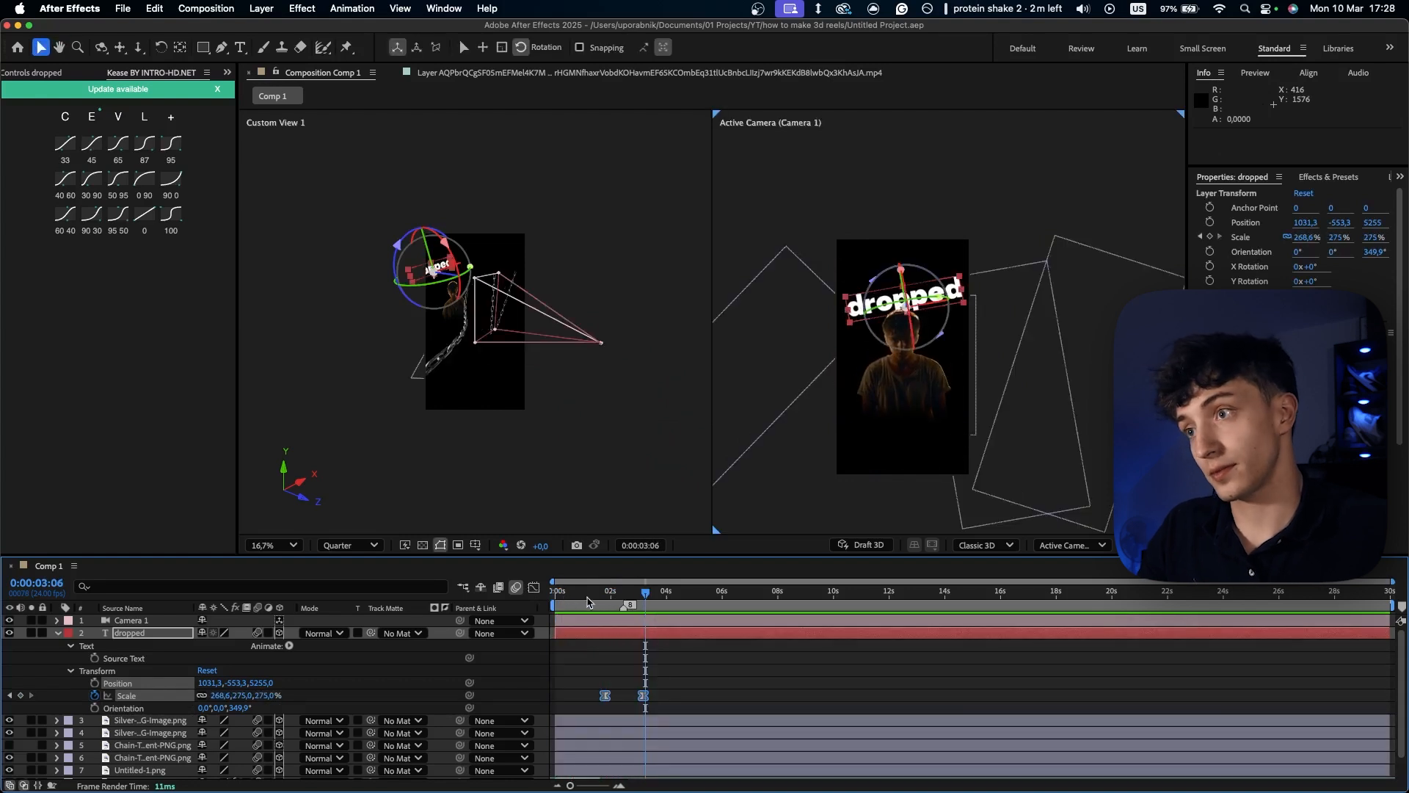
left_click_drag(645, 593, 607, 590)
key("space")
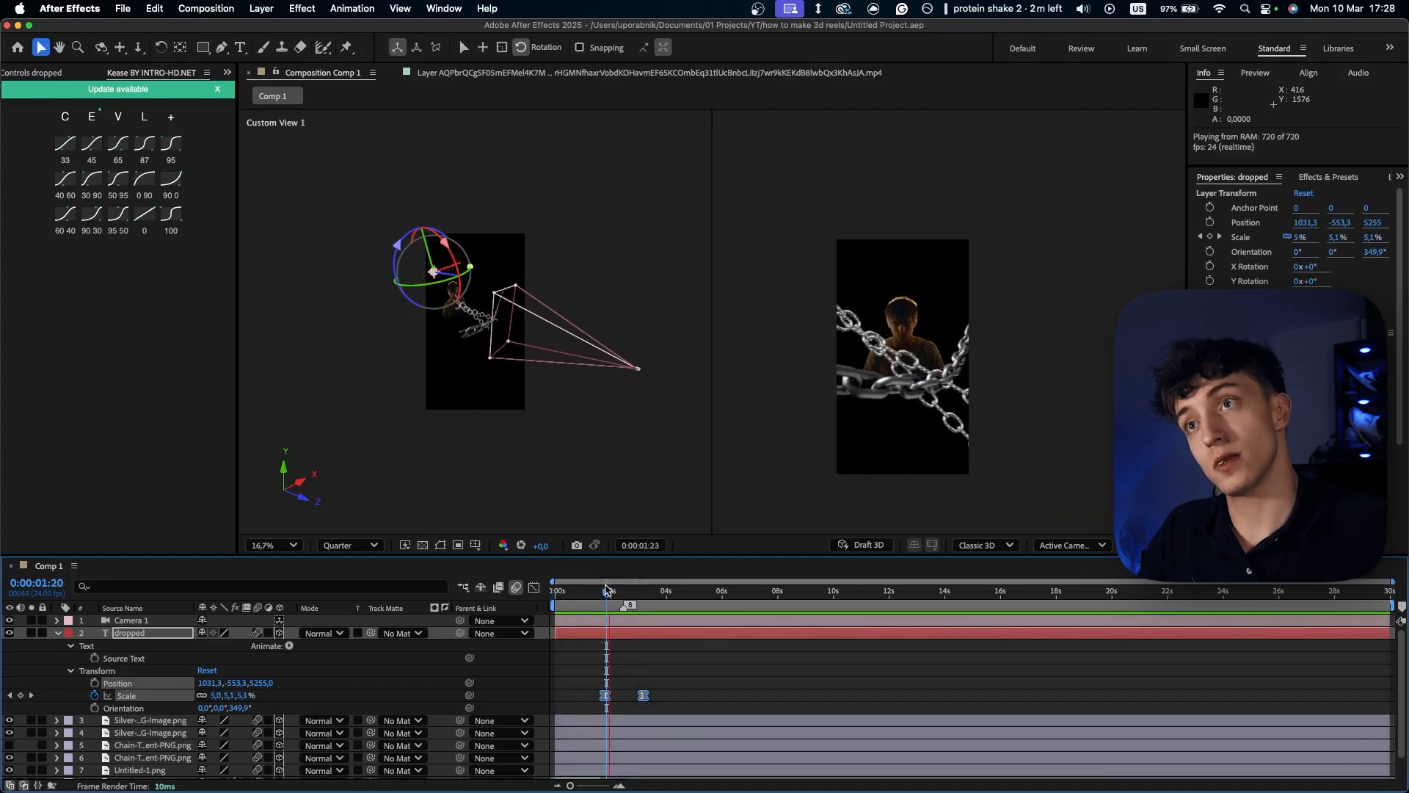
key("space")
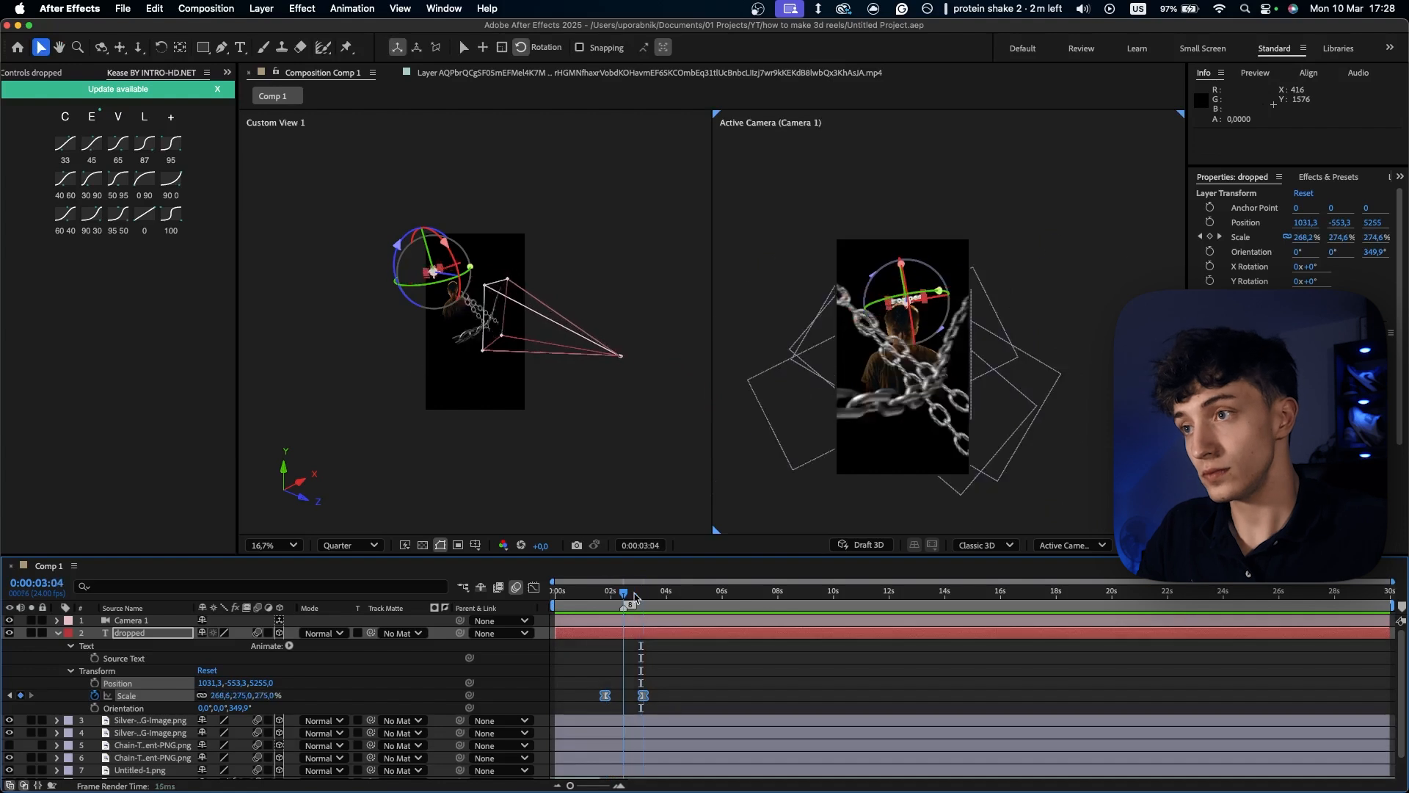
- Search the effects for "rays" and apply the S_Rays effect to the "dropped" text layer at 0:00:03:04
left_click_drag(630, 594, 644, 593)
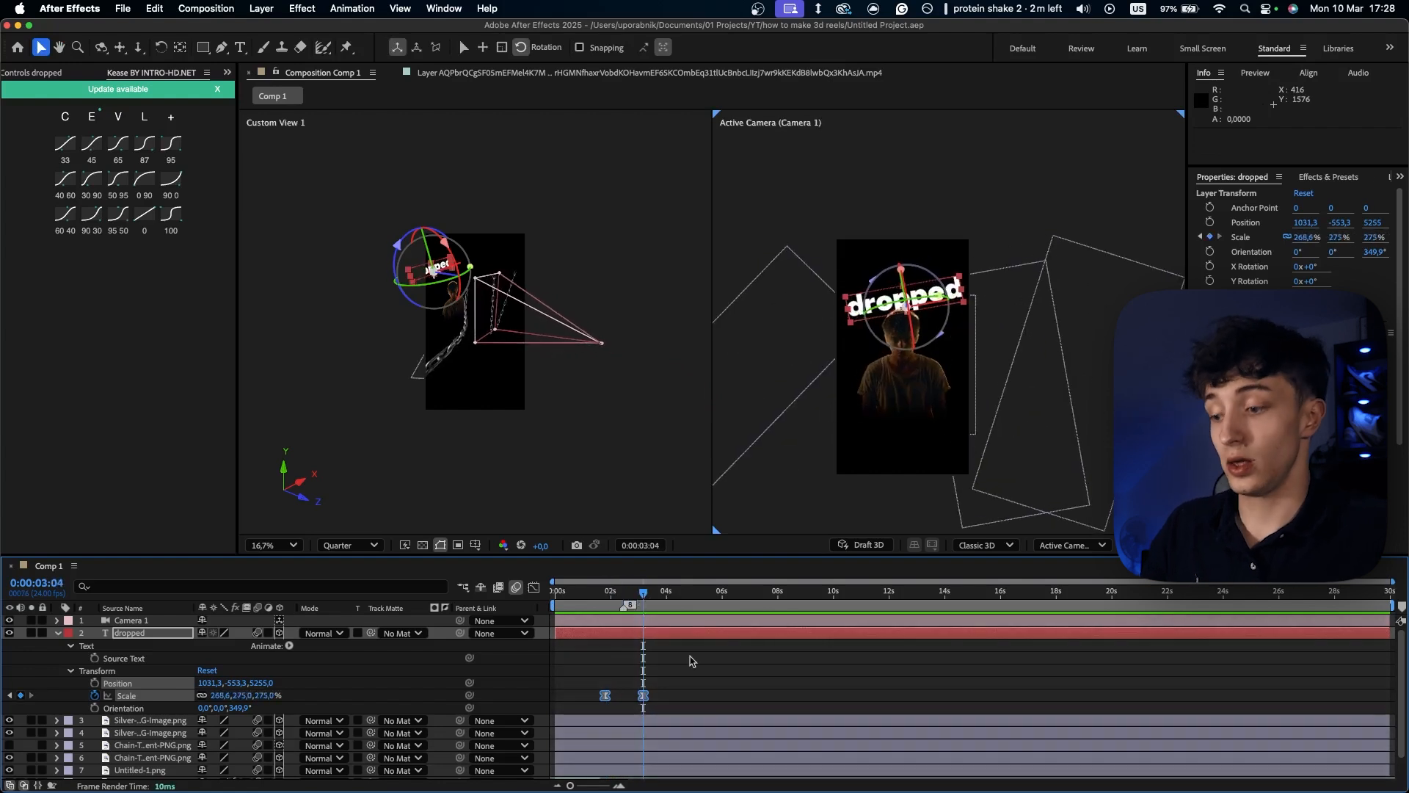
left_click(689, 659)
left_click(639, 634)
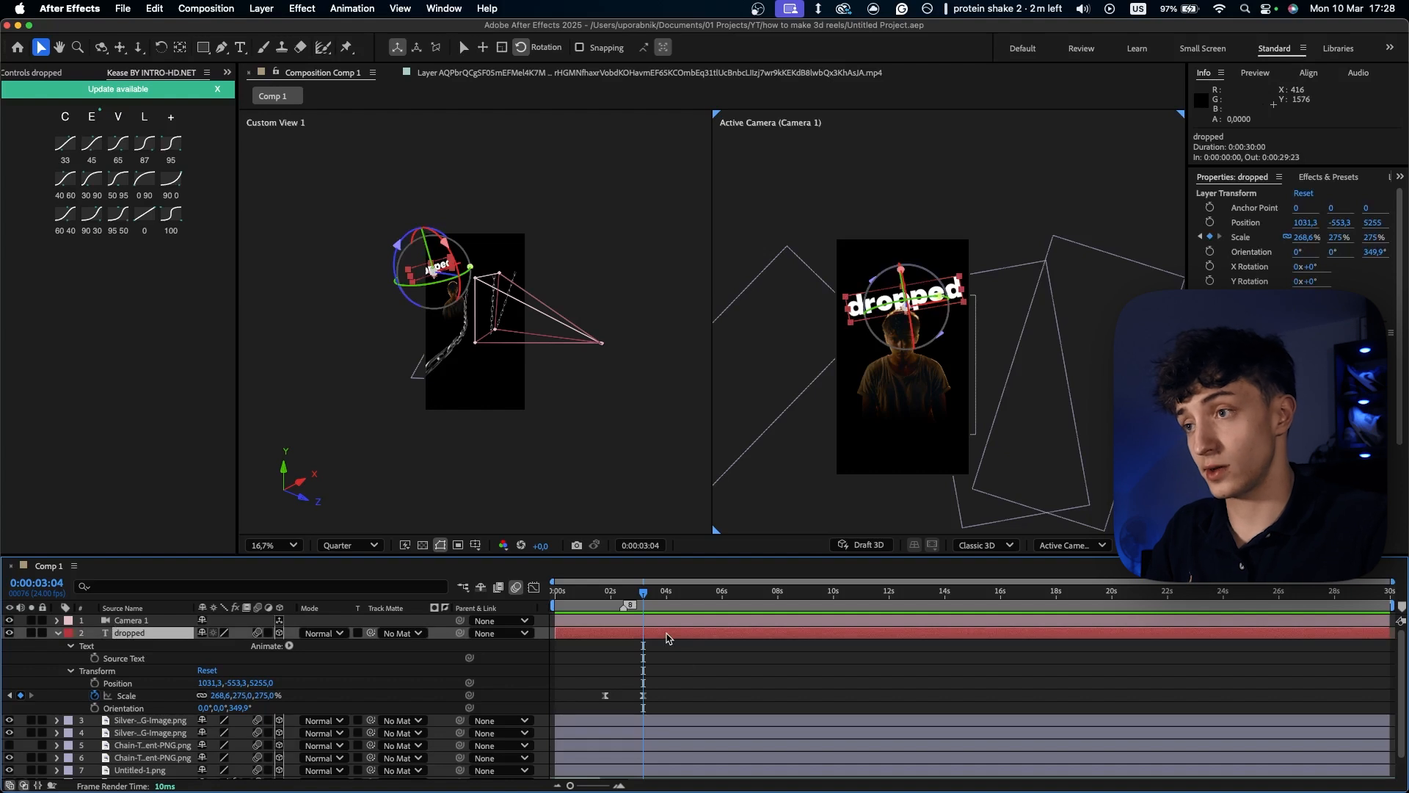
key("ctrl+space")
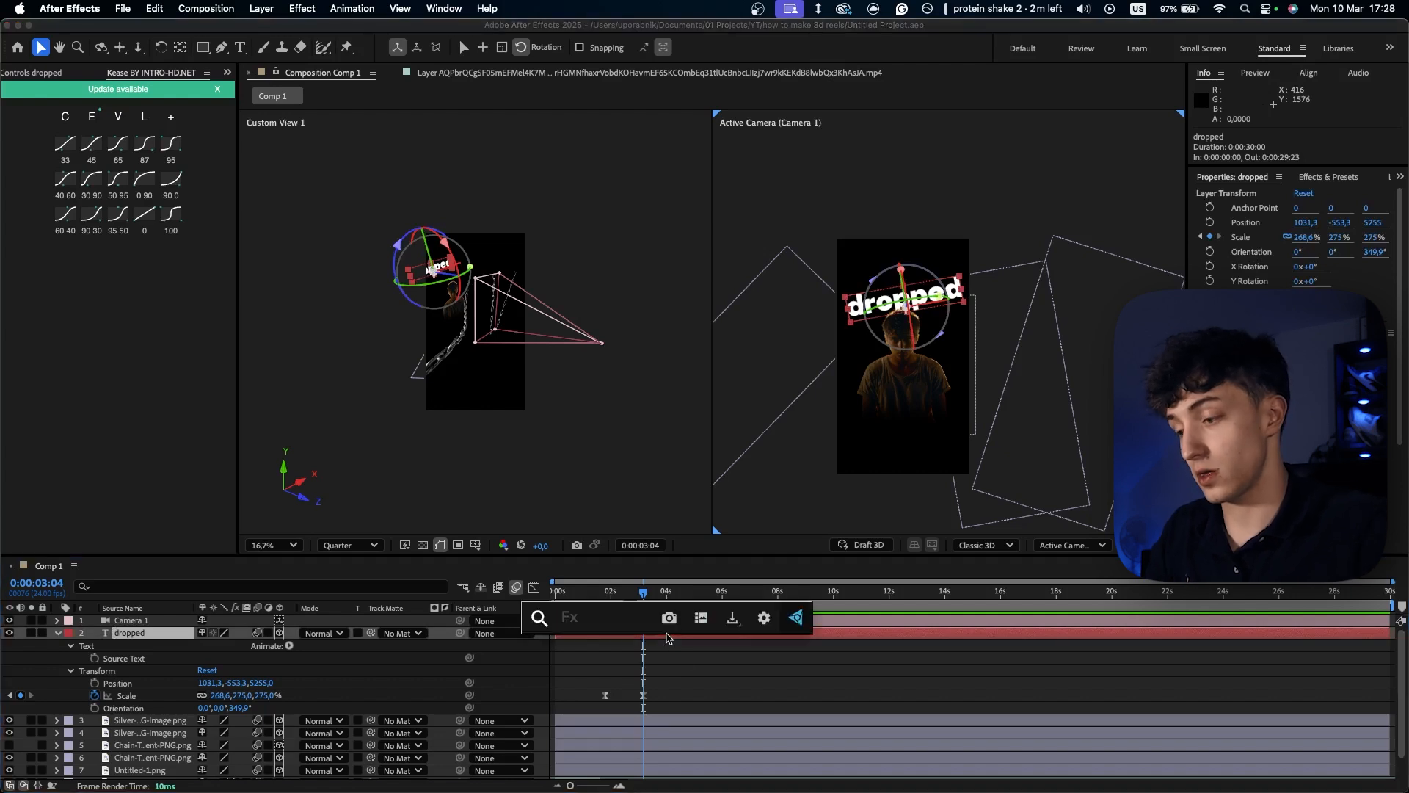
key("Escape")
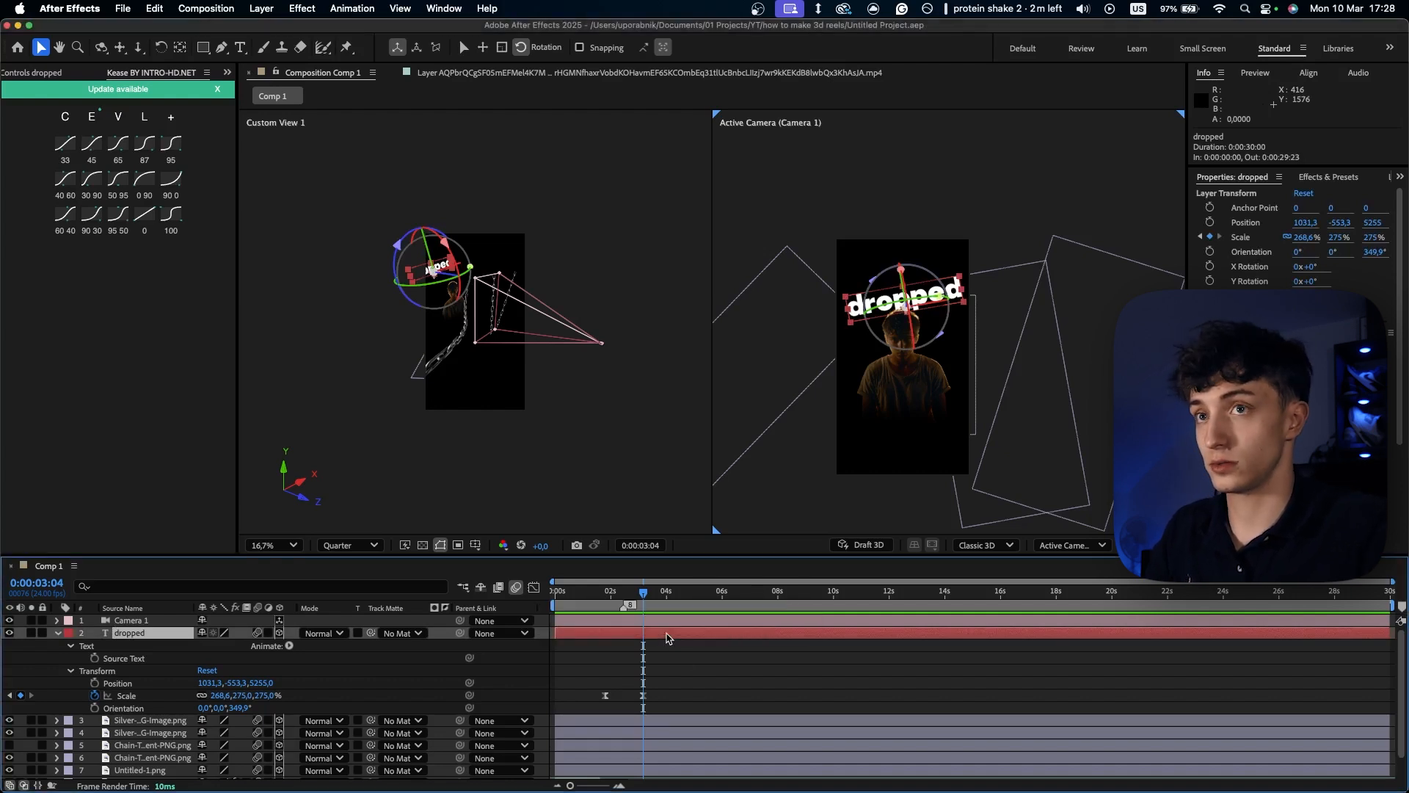
left_click(1315, 177)
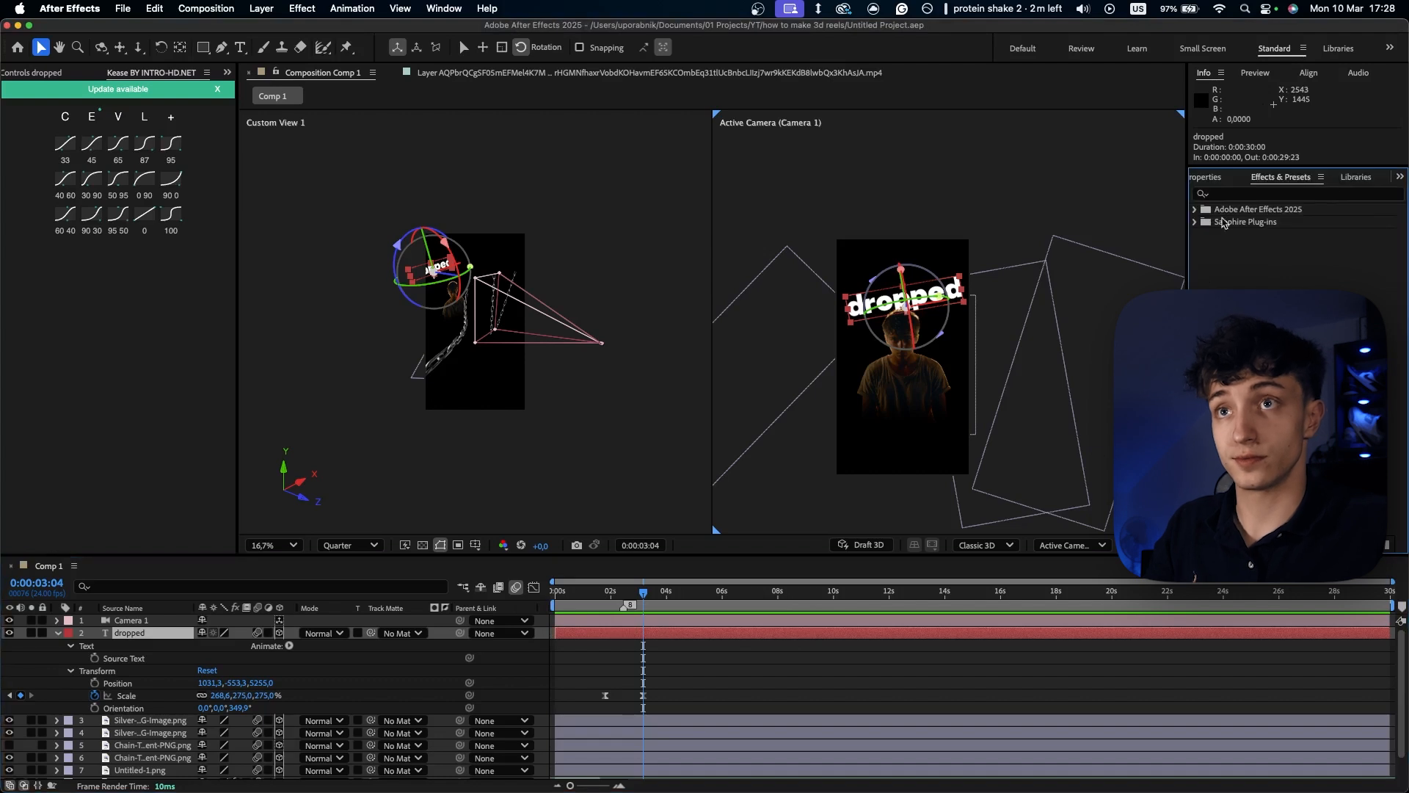
left_click(1240, 195)
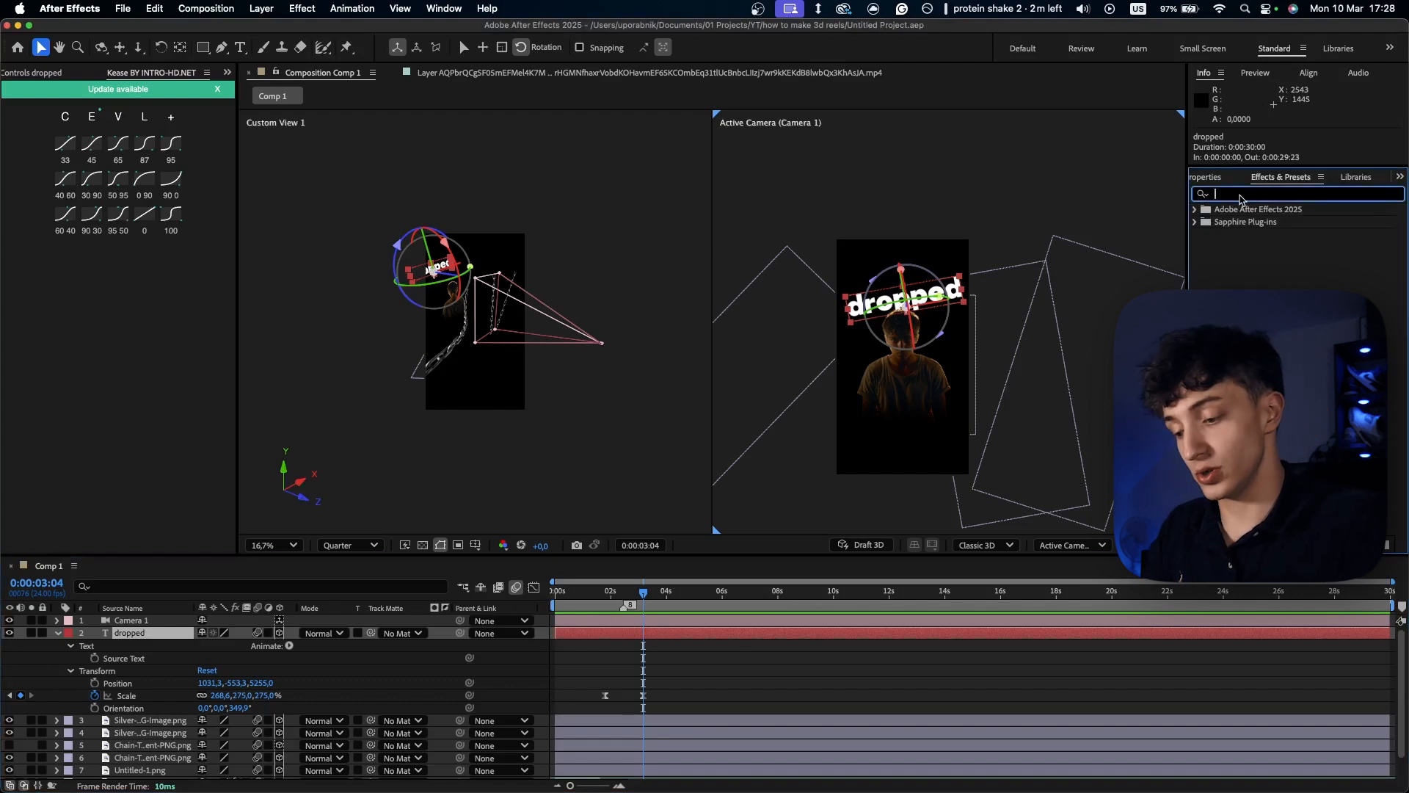
type("razs")
key("BackSpace")
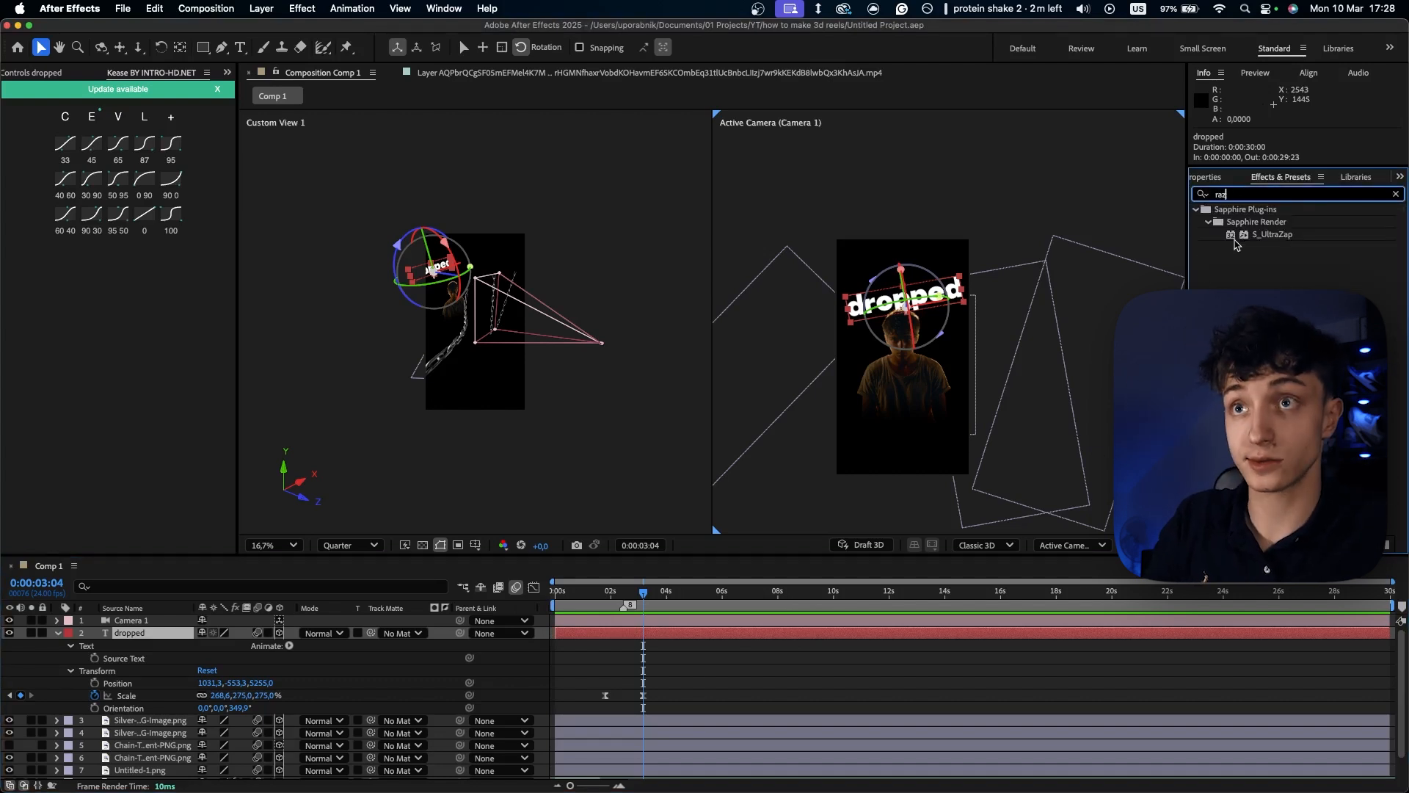
key("BackSpace")
type("ys")
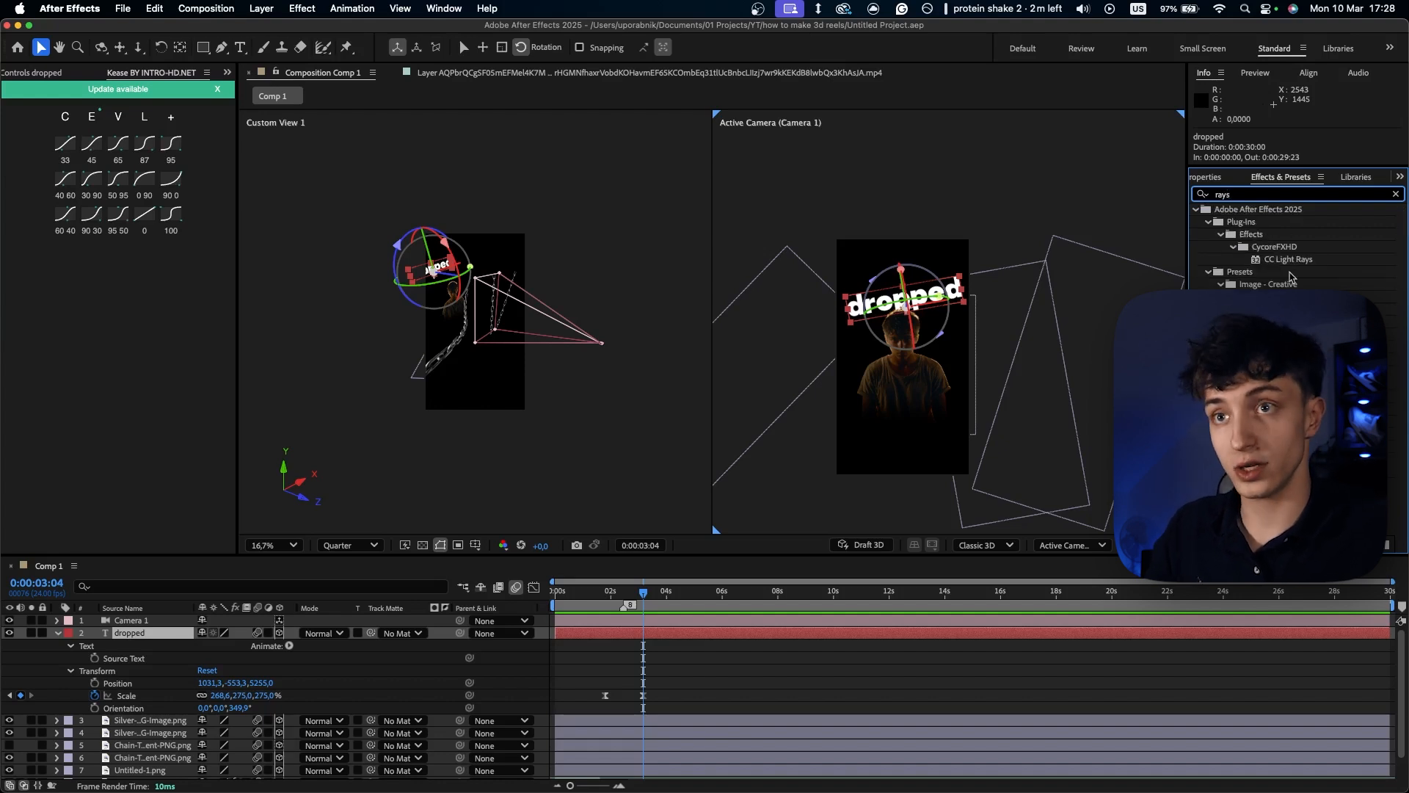
left_click_drag(1295, 259, 703, 638)
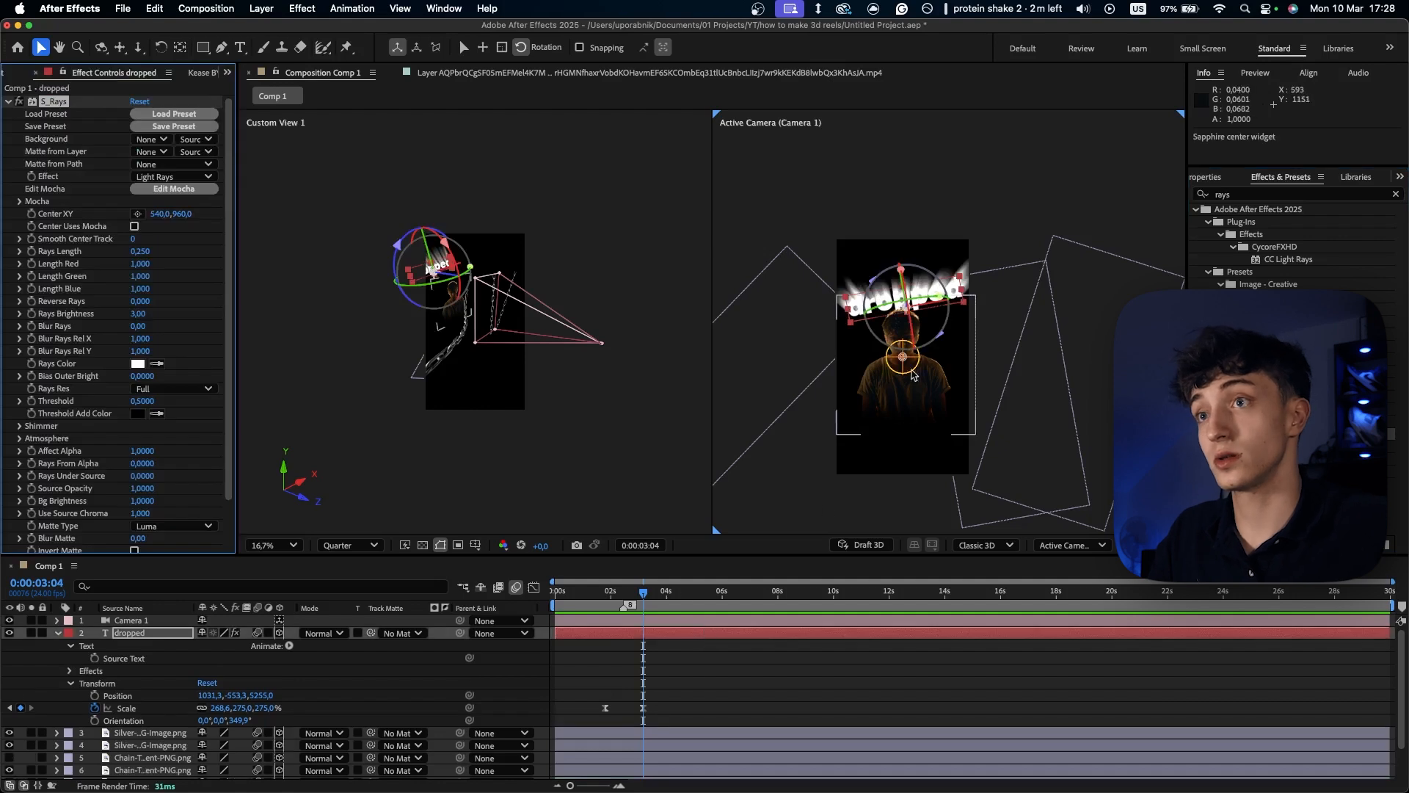
- Set the text's S_Rays Center XY to 552, 726, Rays Length to 0.810 and Rays Brightness to 0.90
left_click_drag(905, 362, 917, 348)
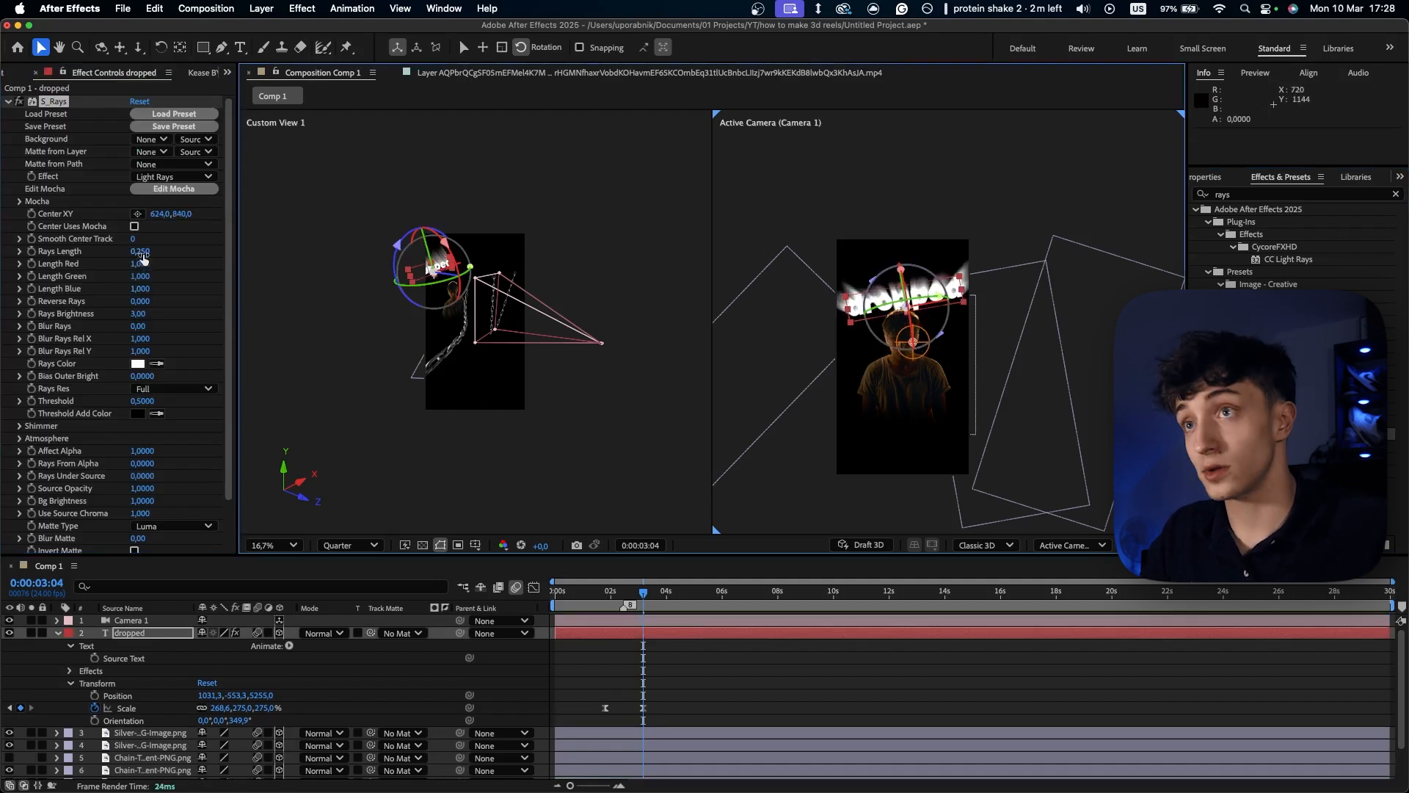
left_click_drag(143, 259, 184, 259)
left_click_drag(915, 346, 911, 334)
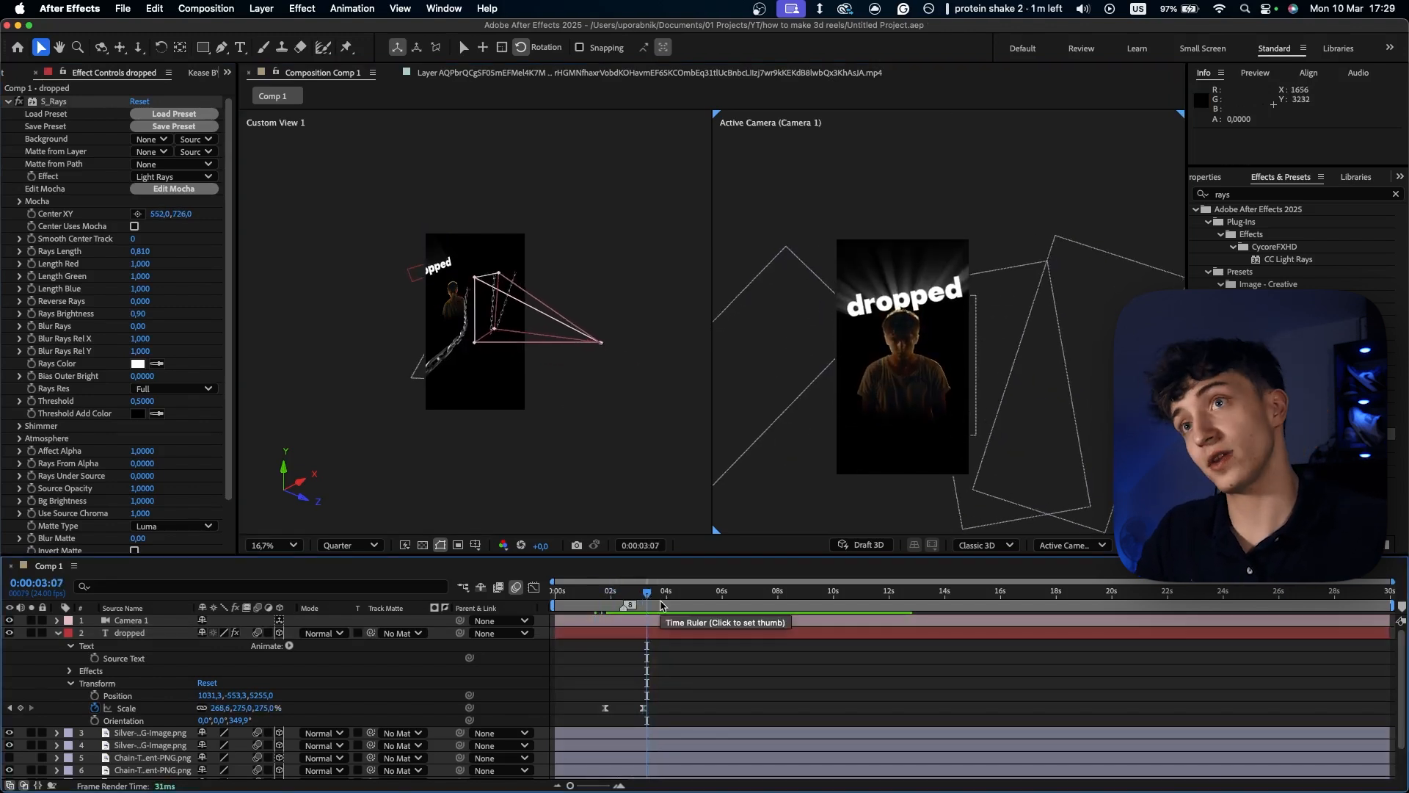
- Go back to 0:00:01:23 and collapse the "dropped" layer's properties in the timeline
key("super+a")
left_click(697, 663)
left_click_drag(650, 595, 610, 599)
left_click(140, 635)
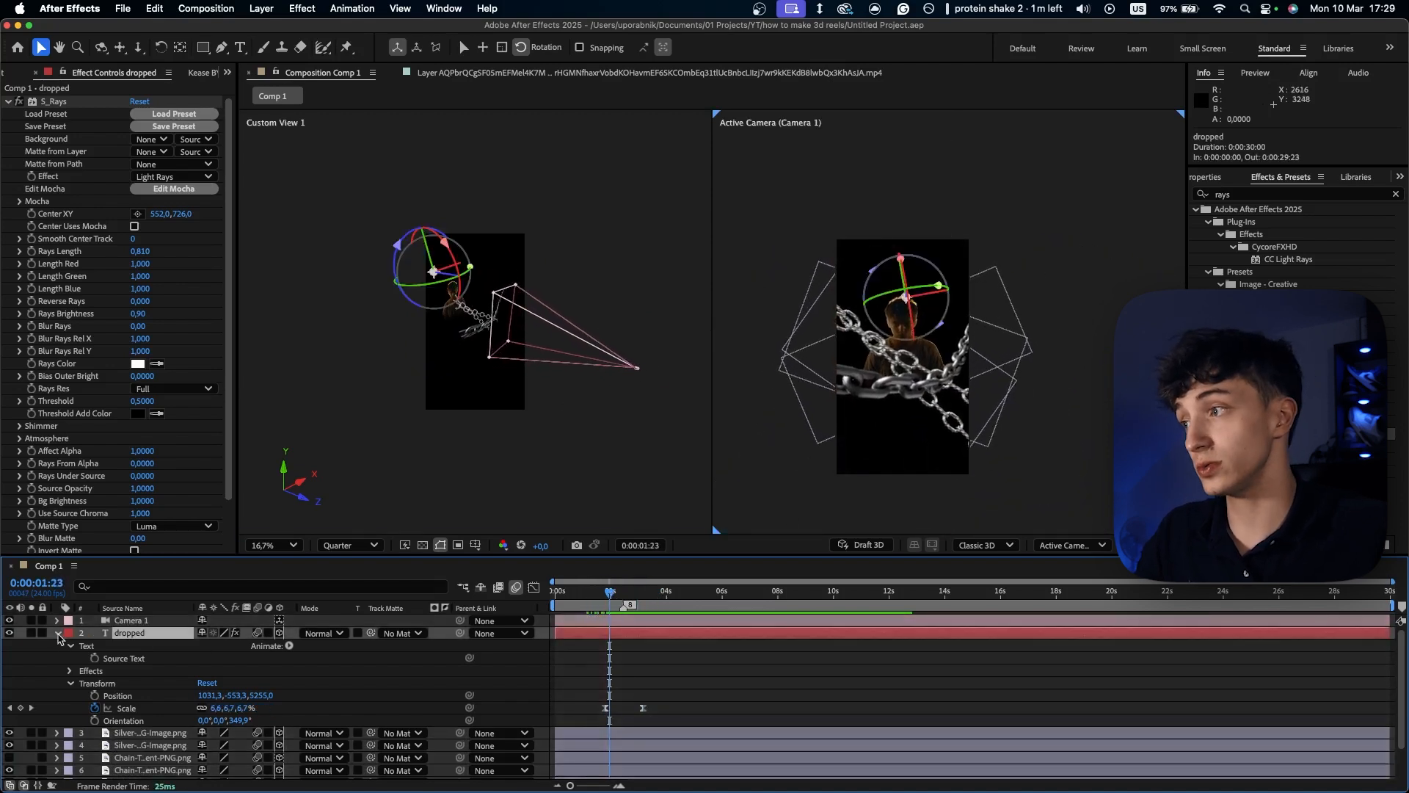
left_click(58, 634)
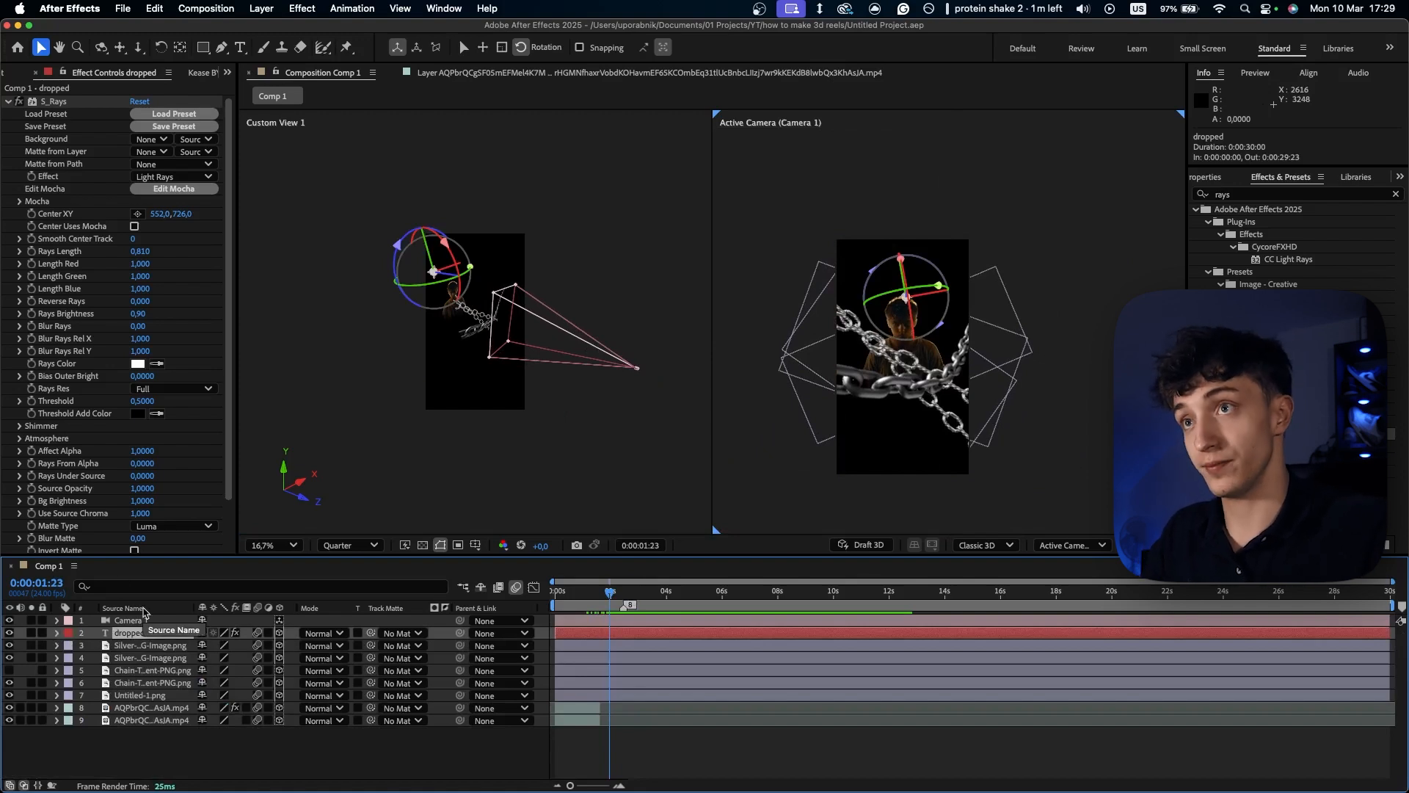
- At 0:00:03:01, add a Drop Shadow to the Untitled-1.png figure with Opacity 100%, Distance 0 and Softness 254
left_click_drag(612, 592, 641, 594)
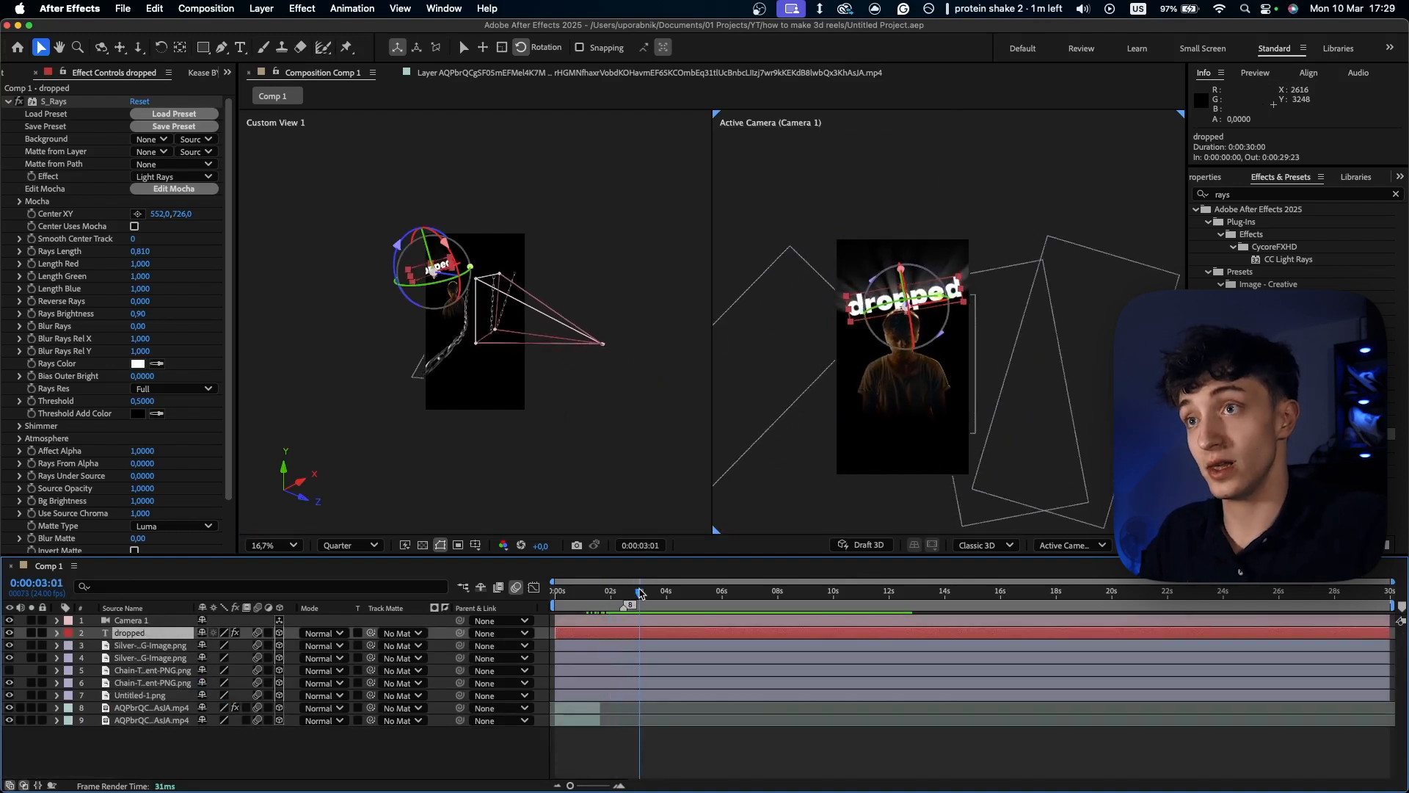
left_click(847, 390)
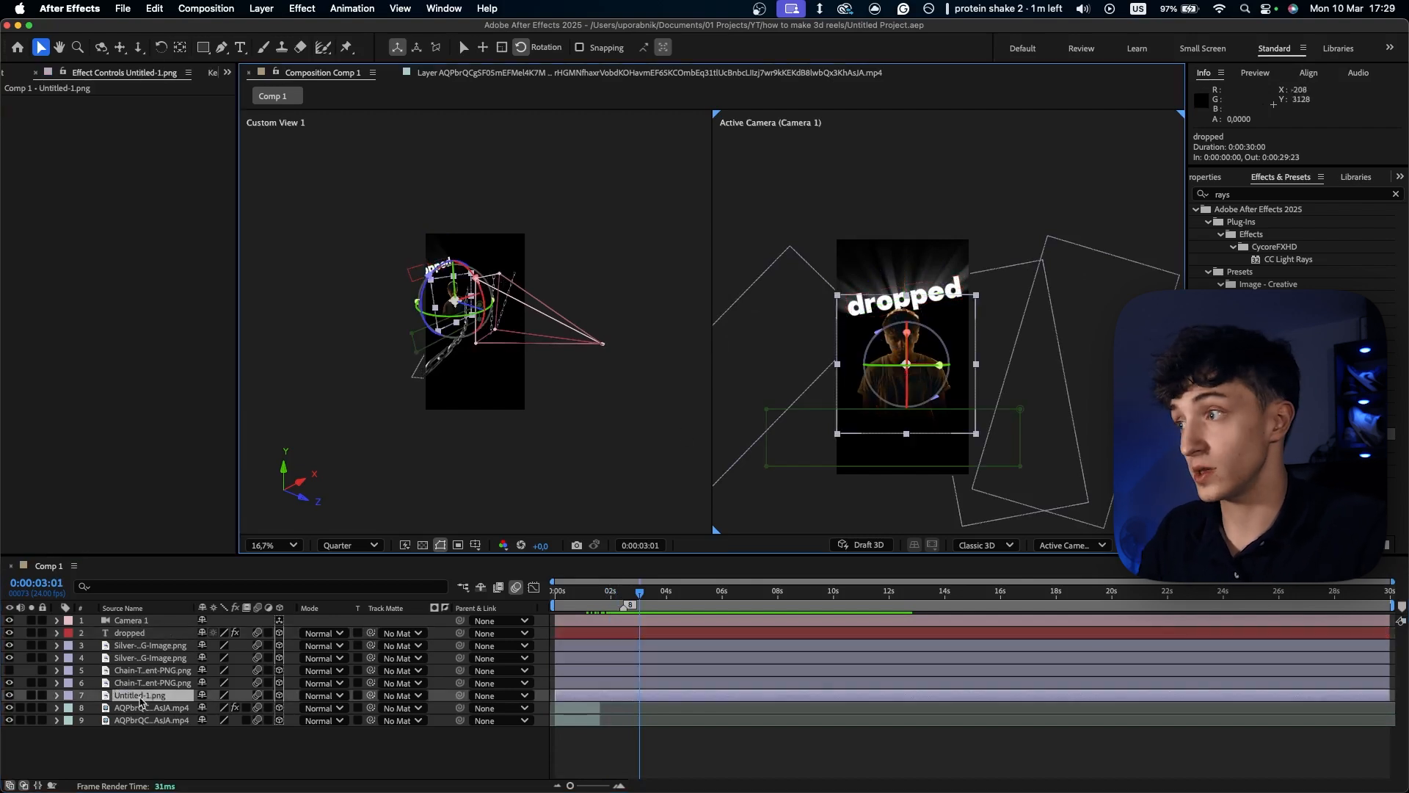
key("ctrl+space")
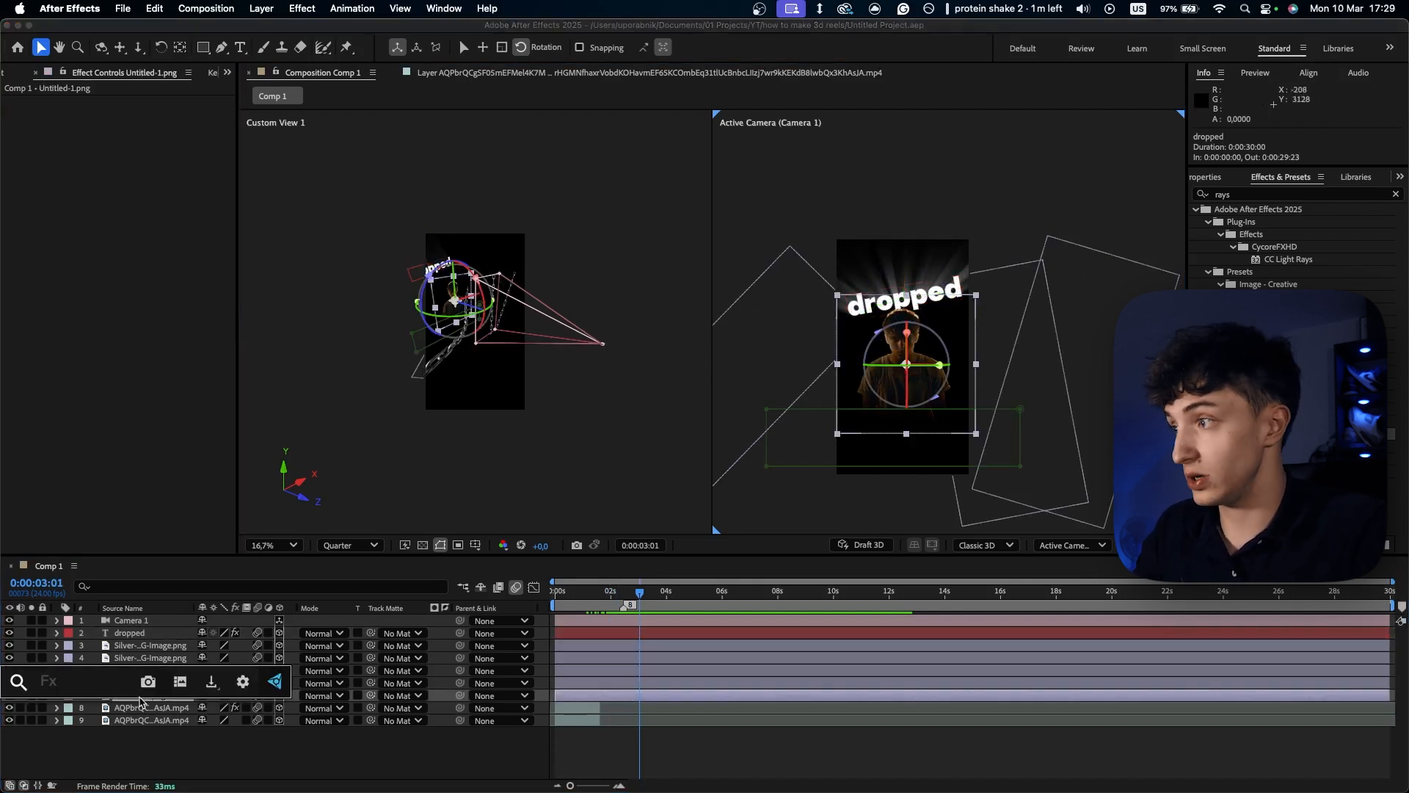
key("Escape")
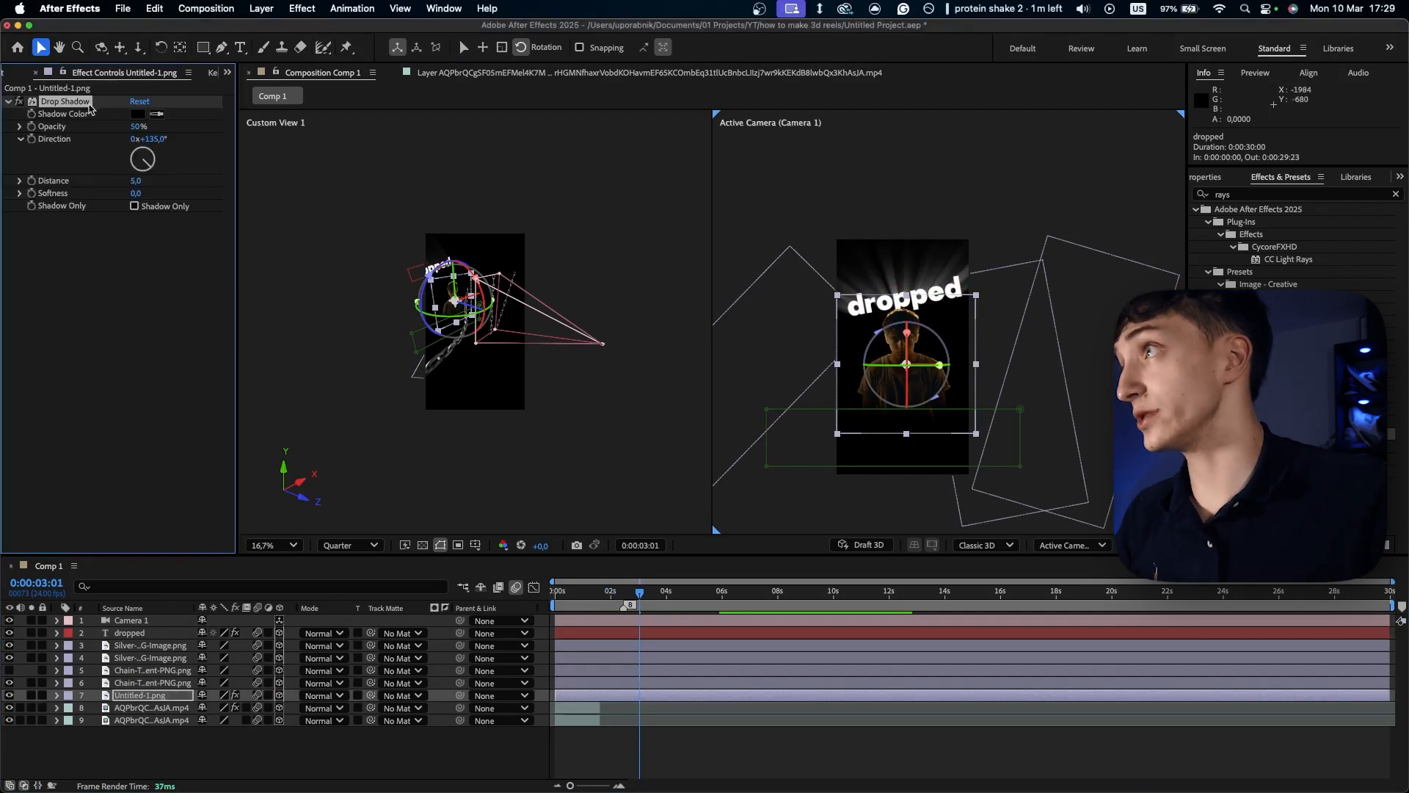
left_click_drag(135, 129, 389, 155)
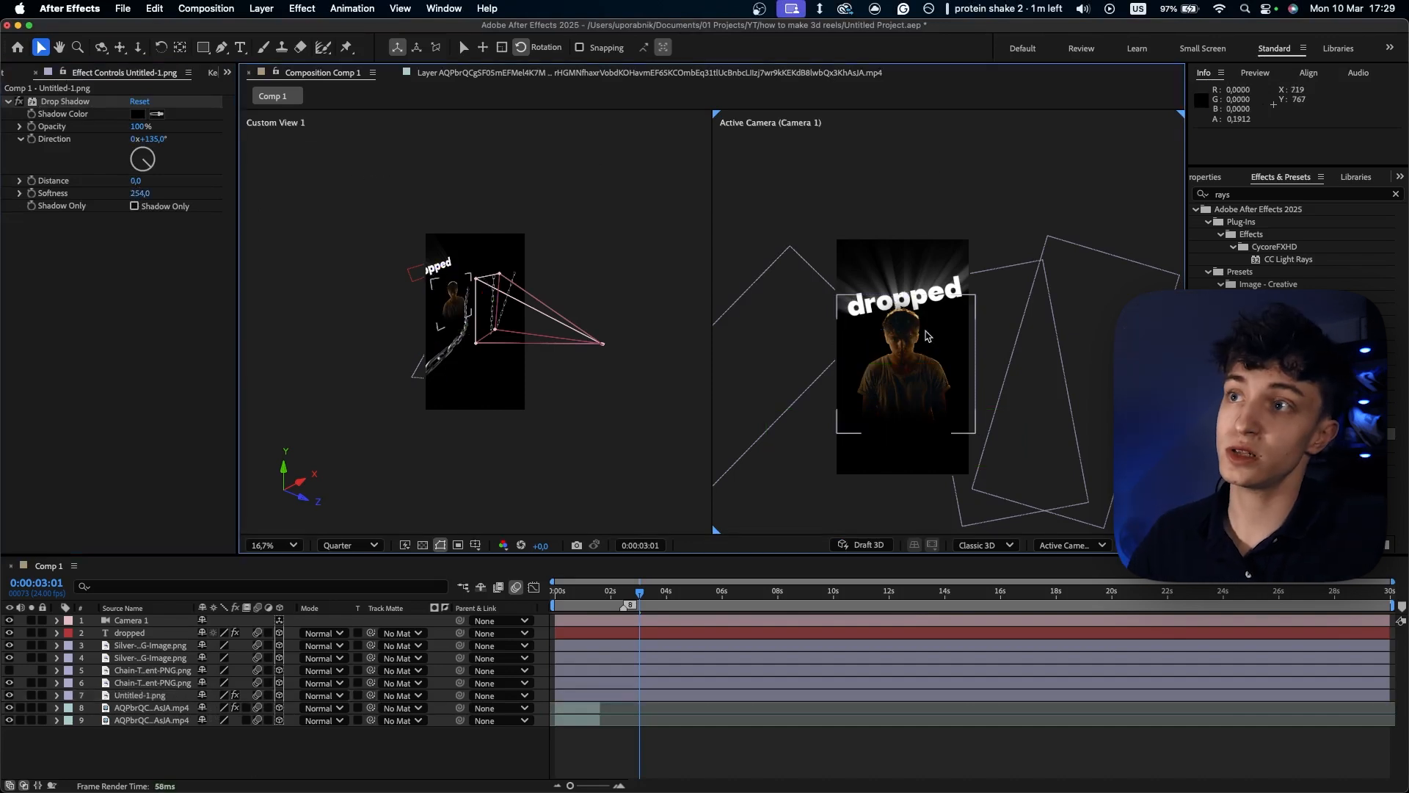
- Add a second Drop Shadow to the figure layer with Opacity 100% and Softness 104
mouse_move(639, 591)
left_mouse_down()
mouse_move(621, 597)
mouse_move(654, 600)
left_mouse_up()
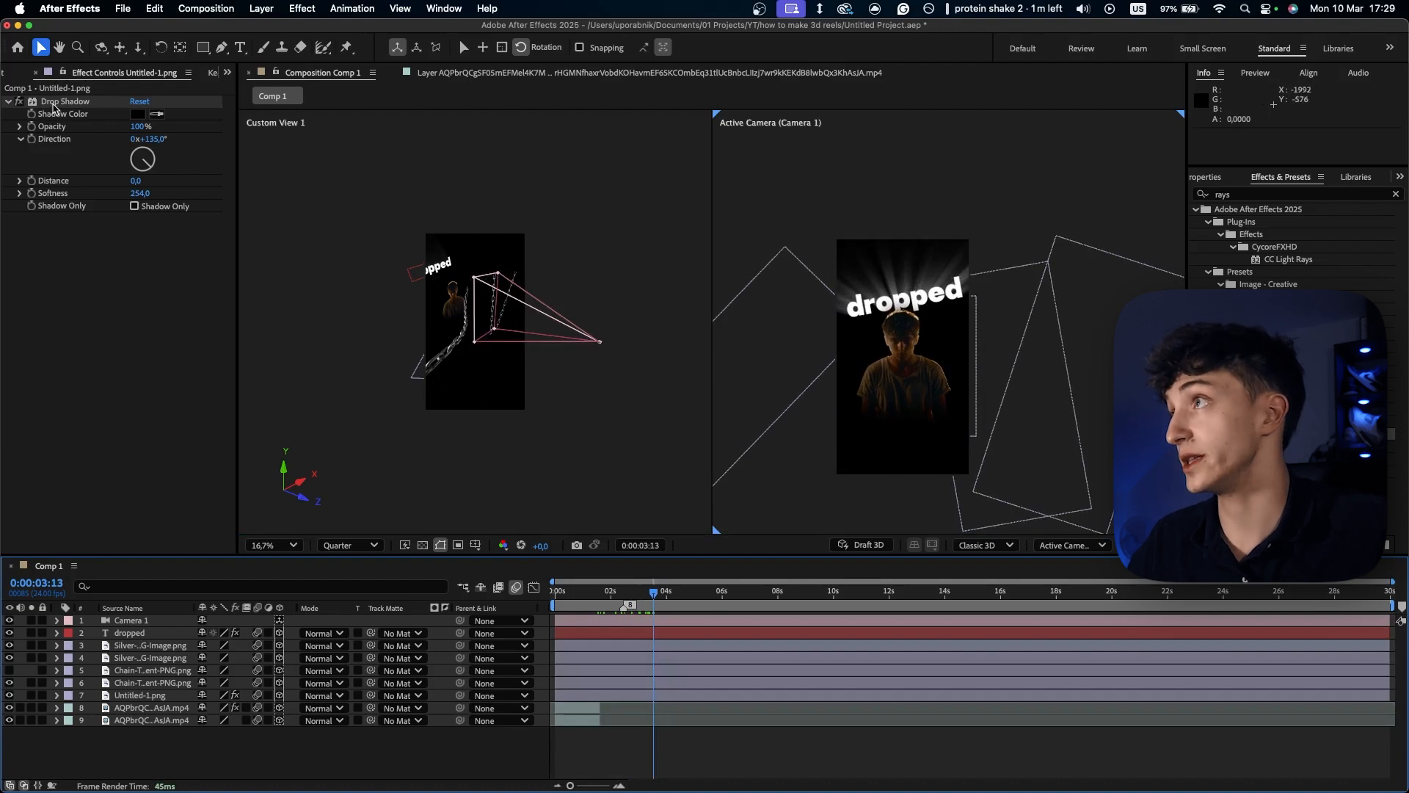
left_click(53, 104)
left_click(1242, 195)
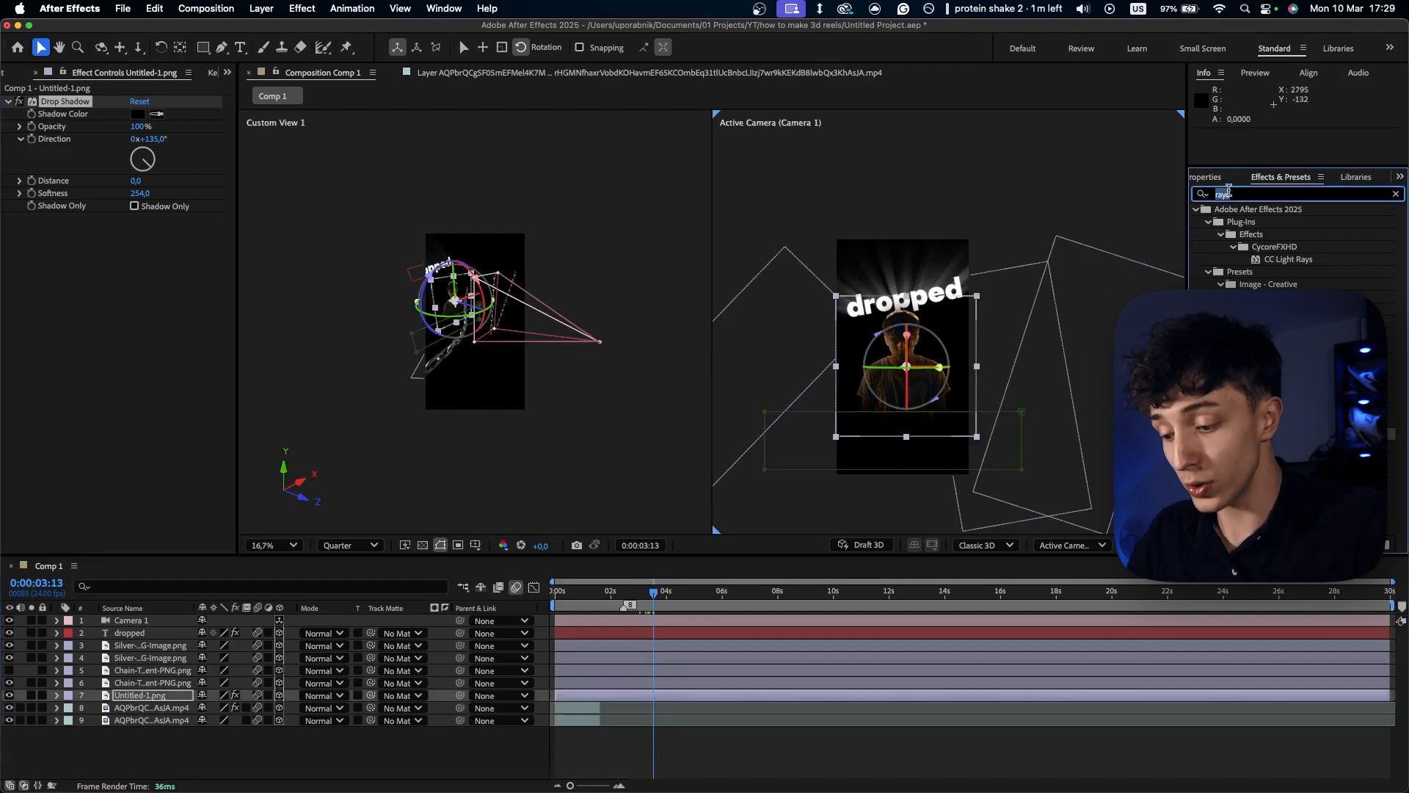
type("drop")
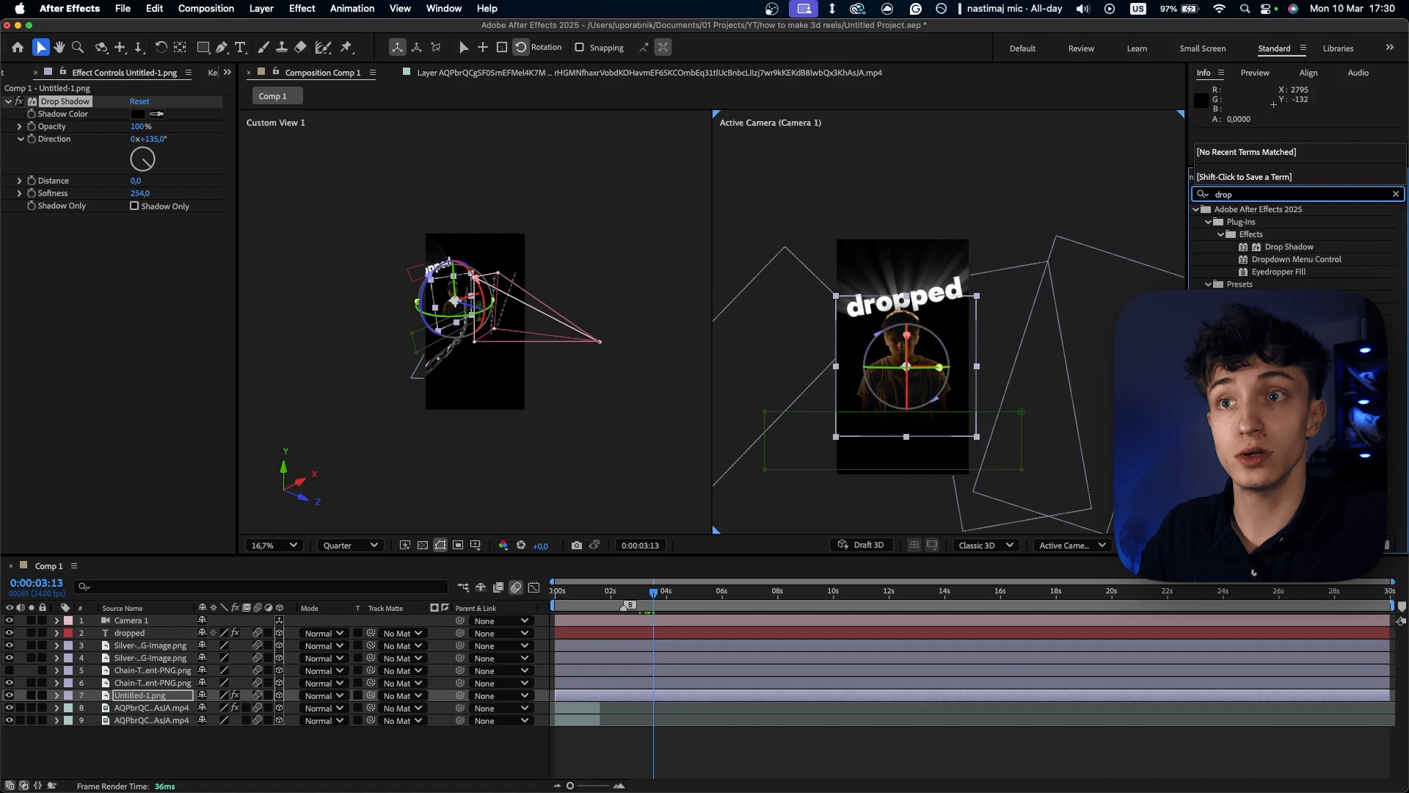
left_click_drag(1285, 252, 116, 259)
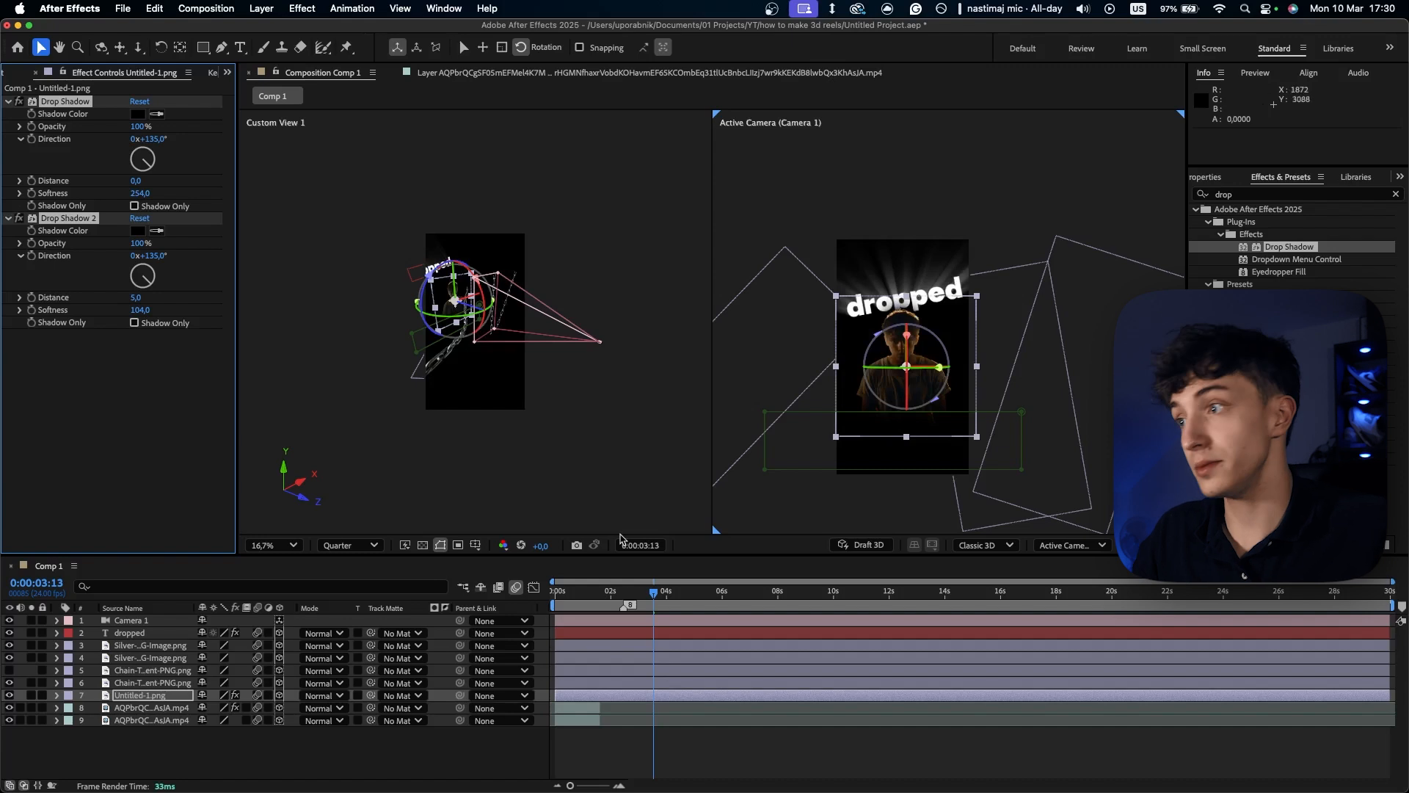
- Paste both Drop Shadow effects onto the two Silver-Chain layers and the visible Chain-Transparent layer, and save the project
left_click(147, 658)
left_click(607, 592)
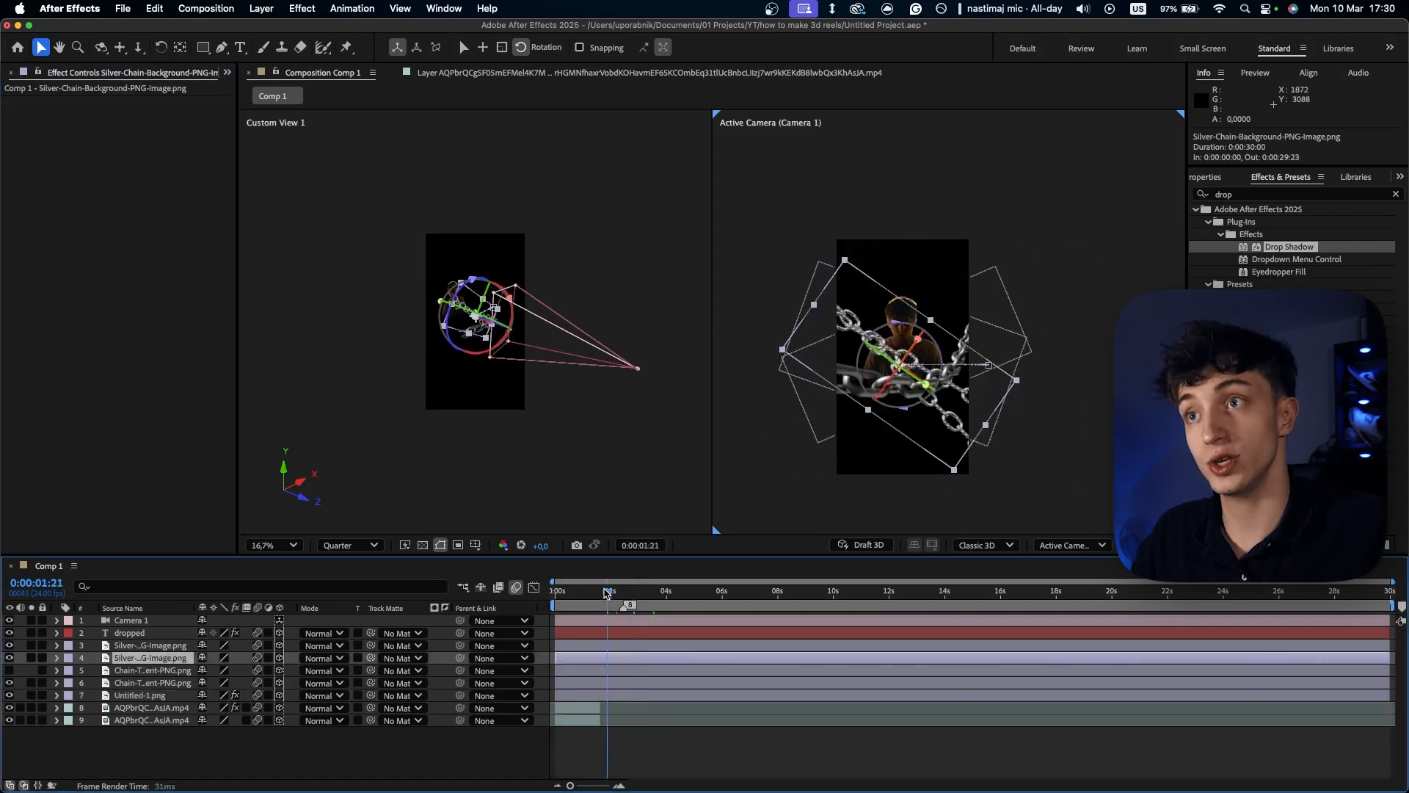
left_click(152, 671)
left_click(146, 660)
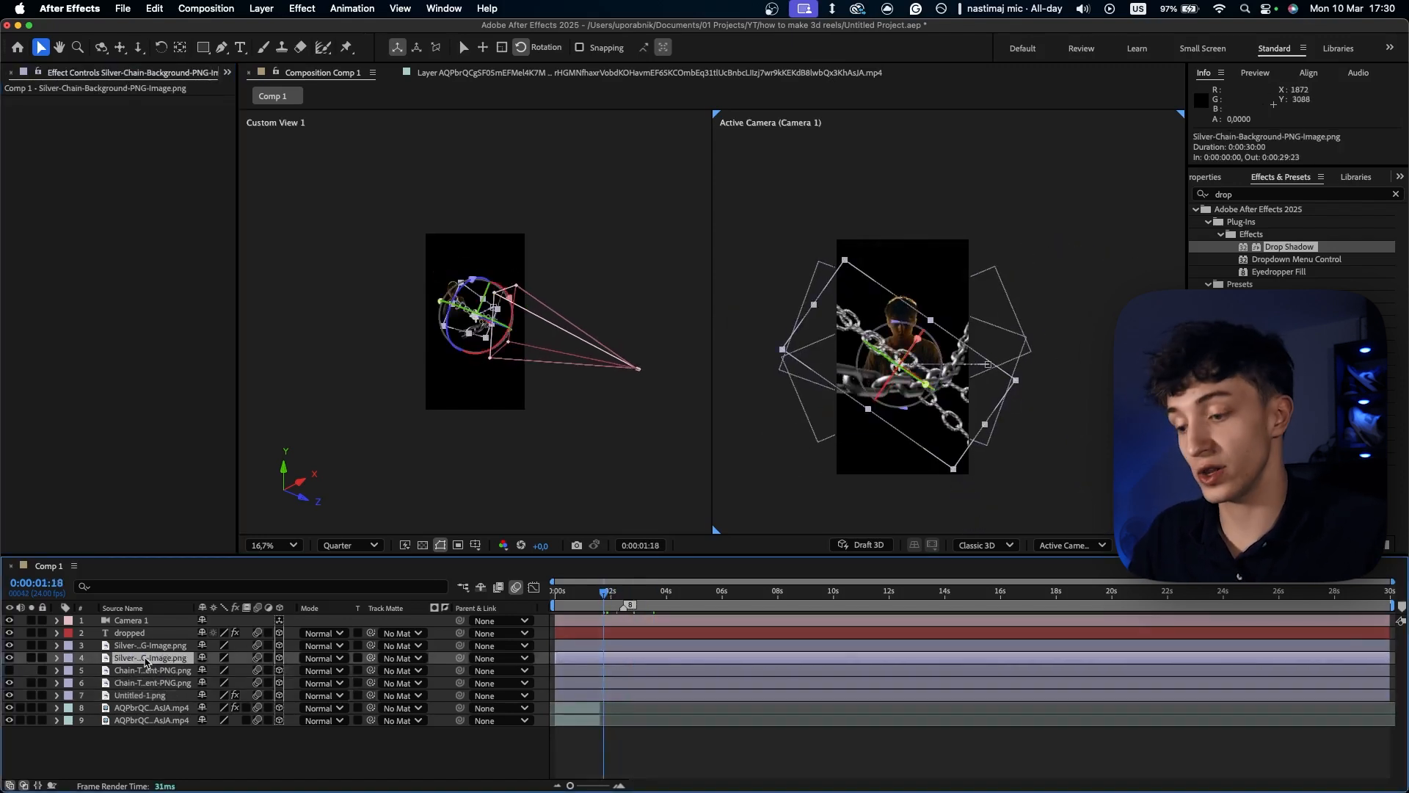
key("super+v")
left_click(140, 647)
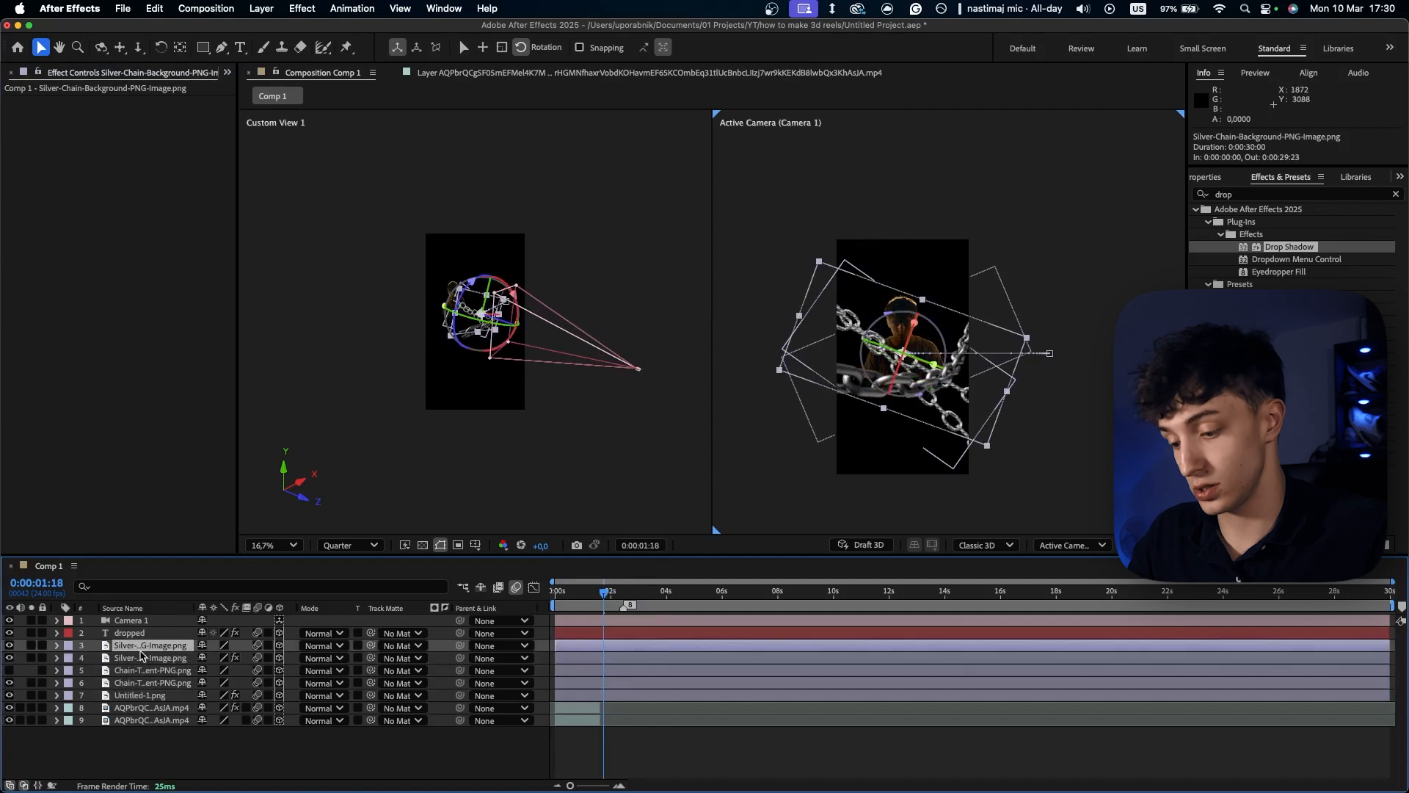
key("super+v")
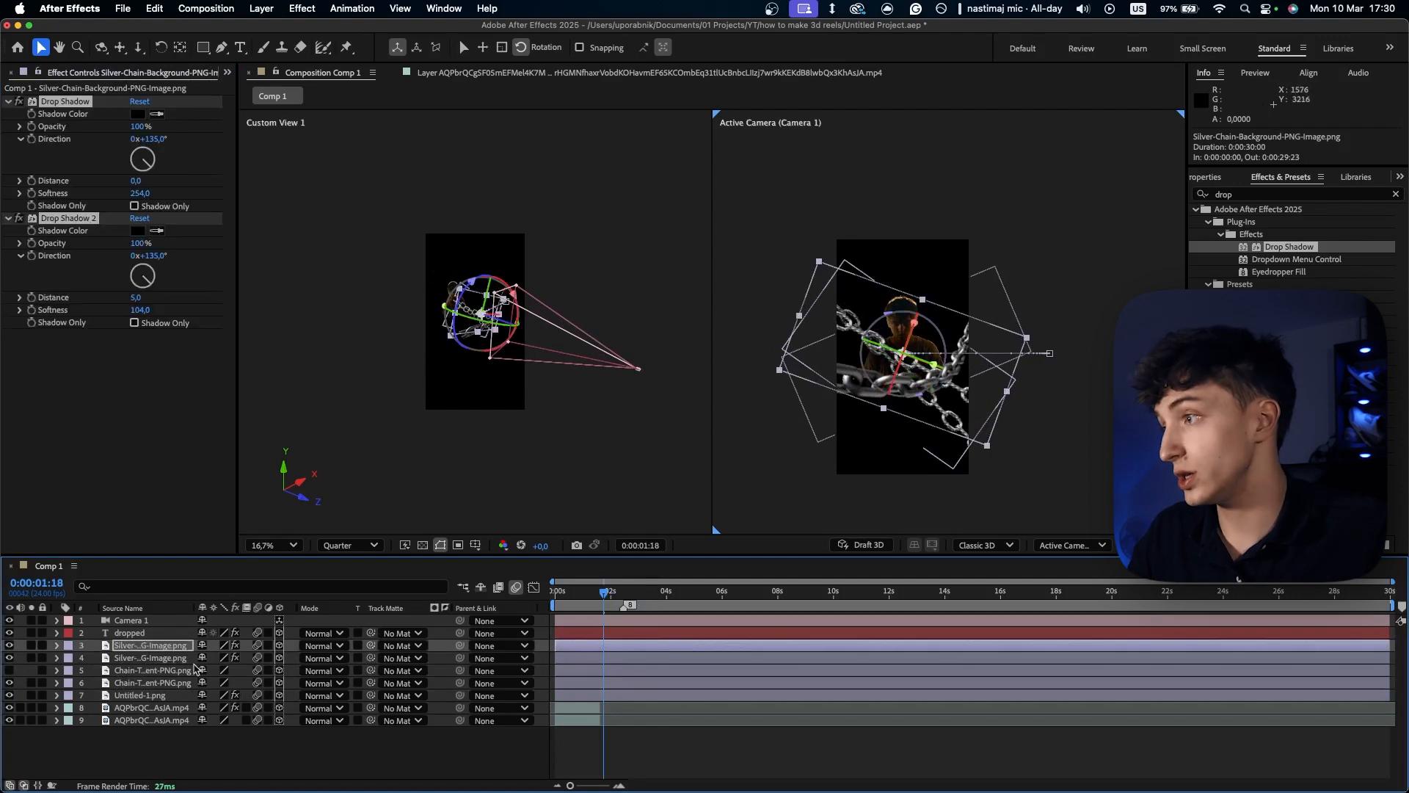
left_click(140, 695)
left_click(132, 683)
key("super+v")
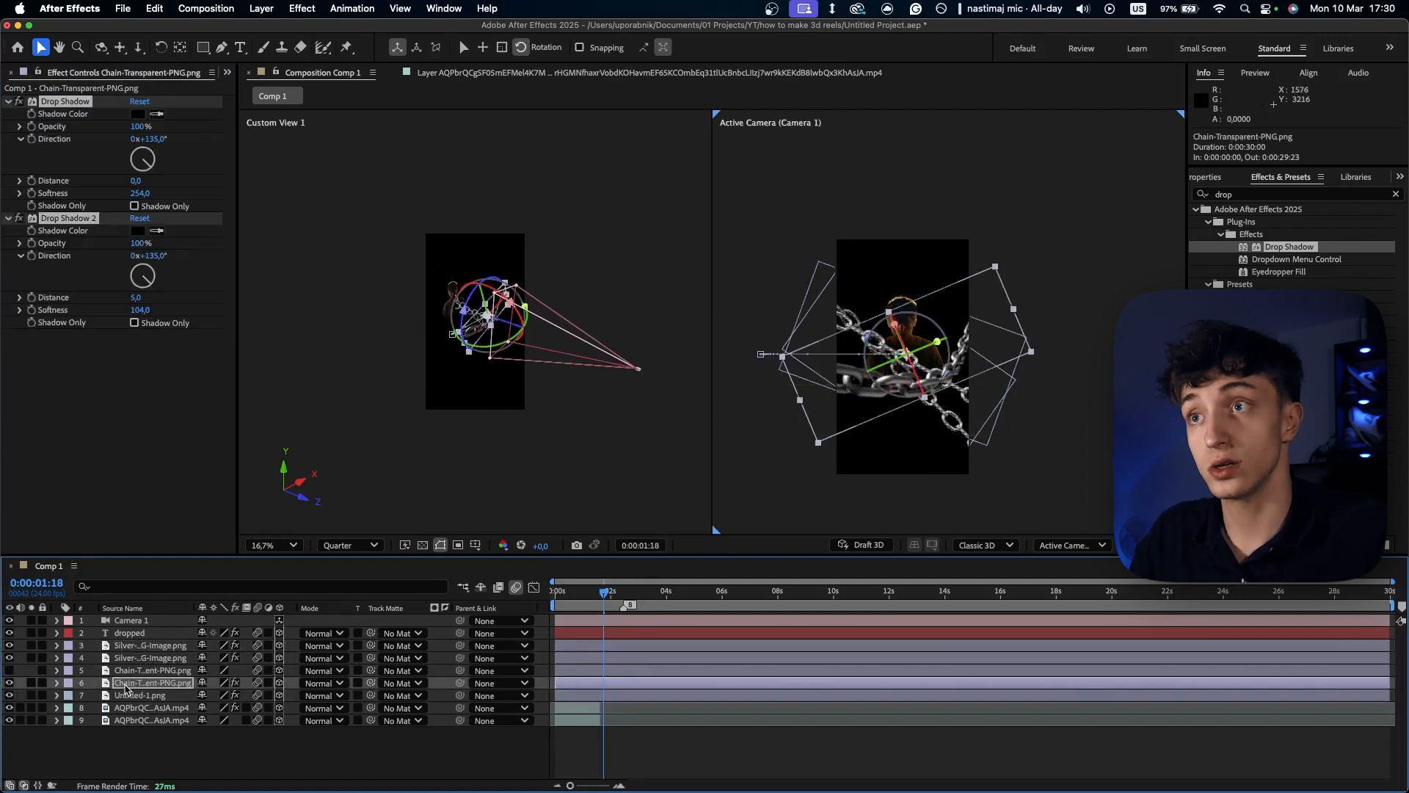
left_click(750, 745)
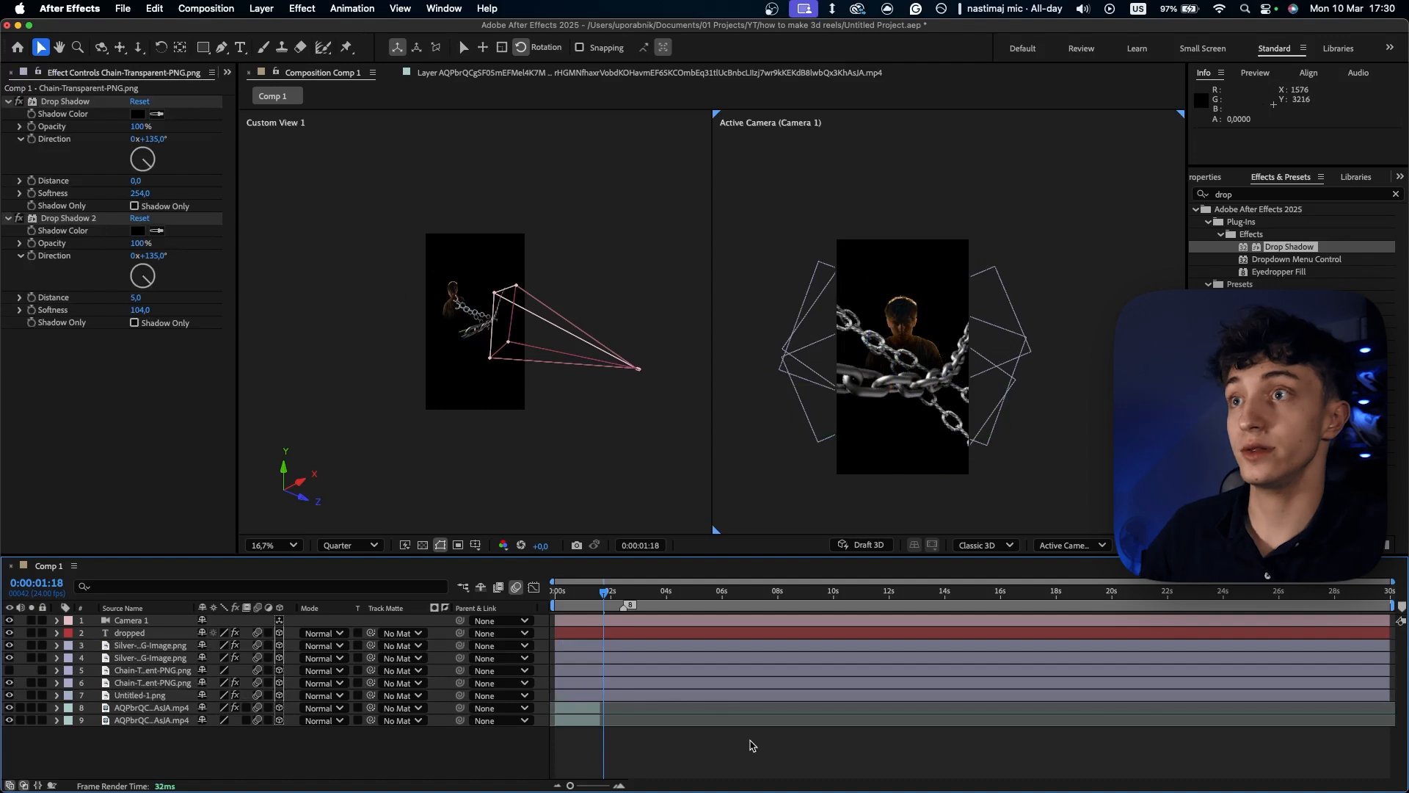
key("super+s")
- At 0:00:03:05, apply Deep Glow to a new adjustment layer placed between the speaker clips and the "dropped" text
left_click_drag(600, 598, 644, 602)
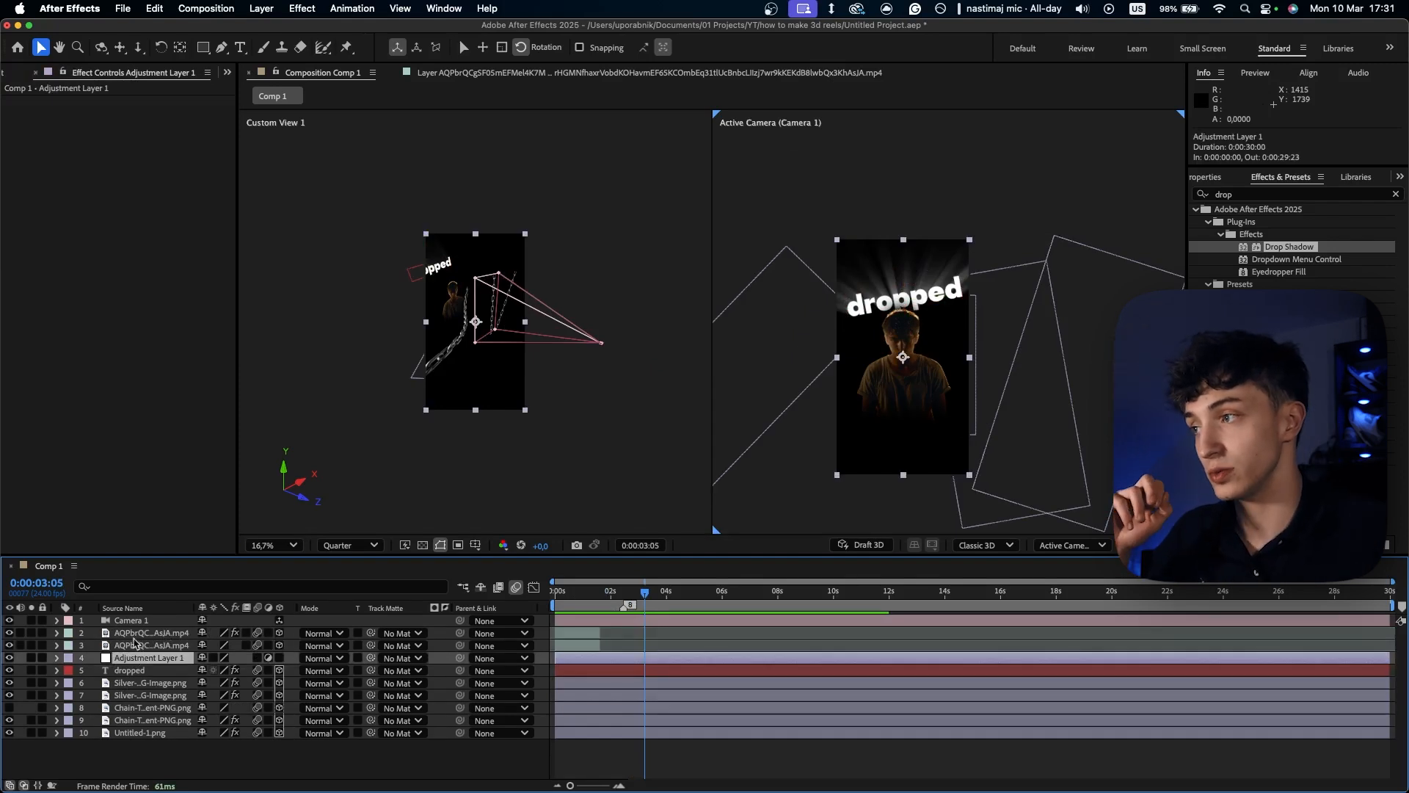
left_click(134, 636)
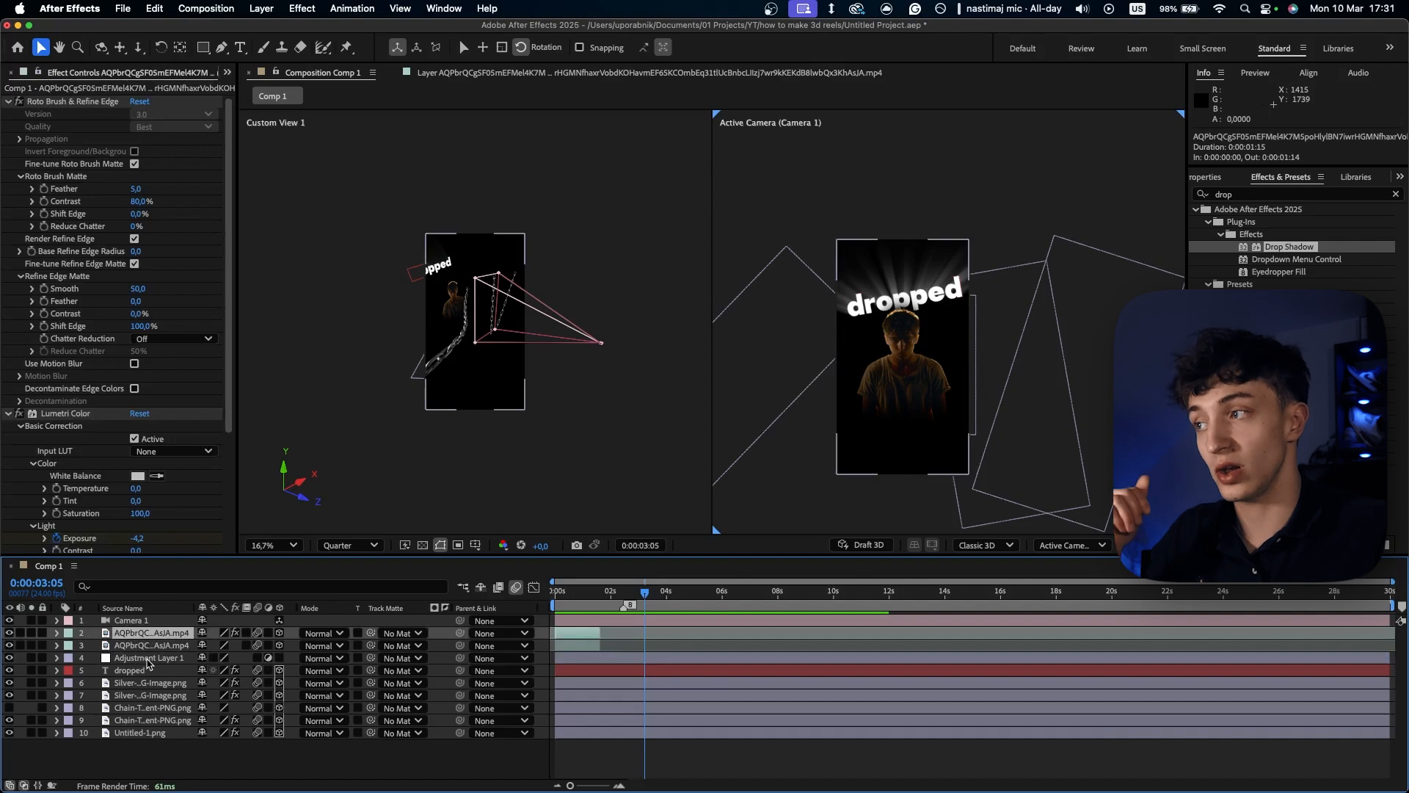
left_click(148, 659)
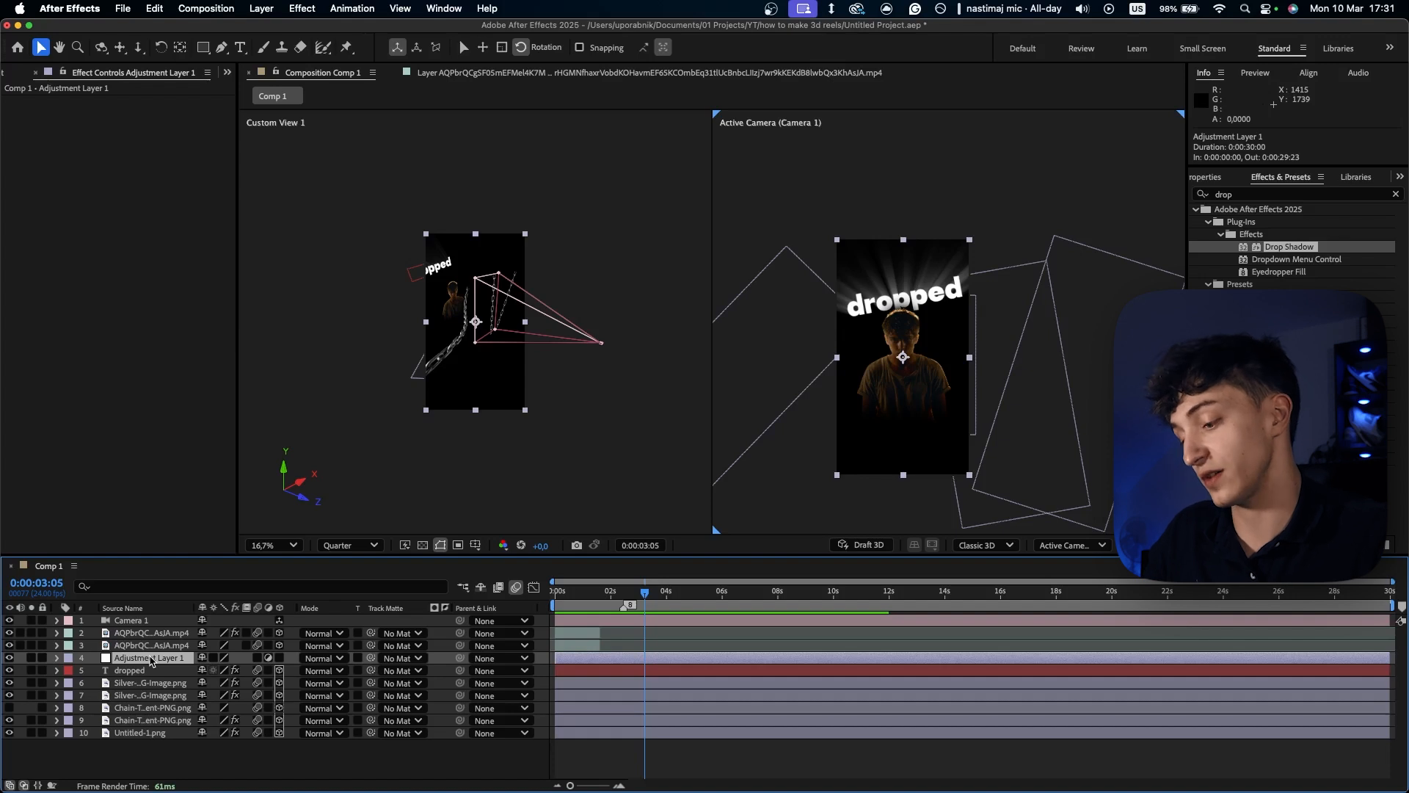
key("ctrl+space")
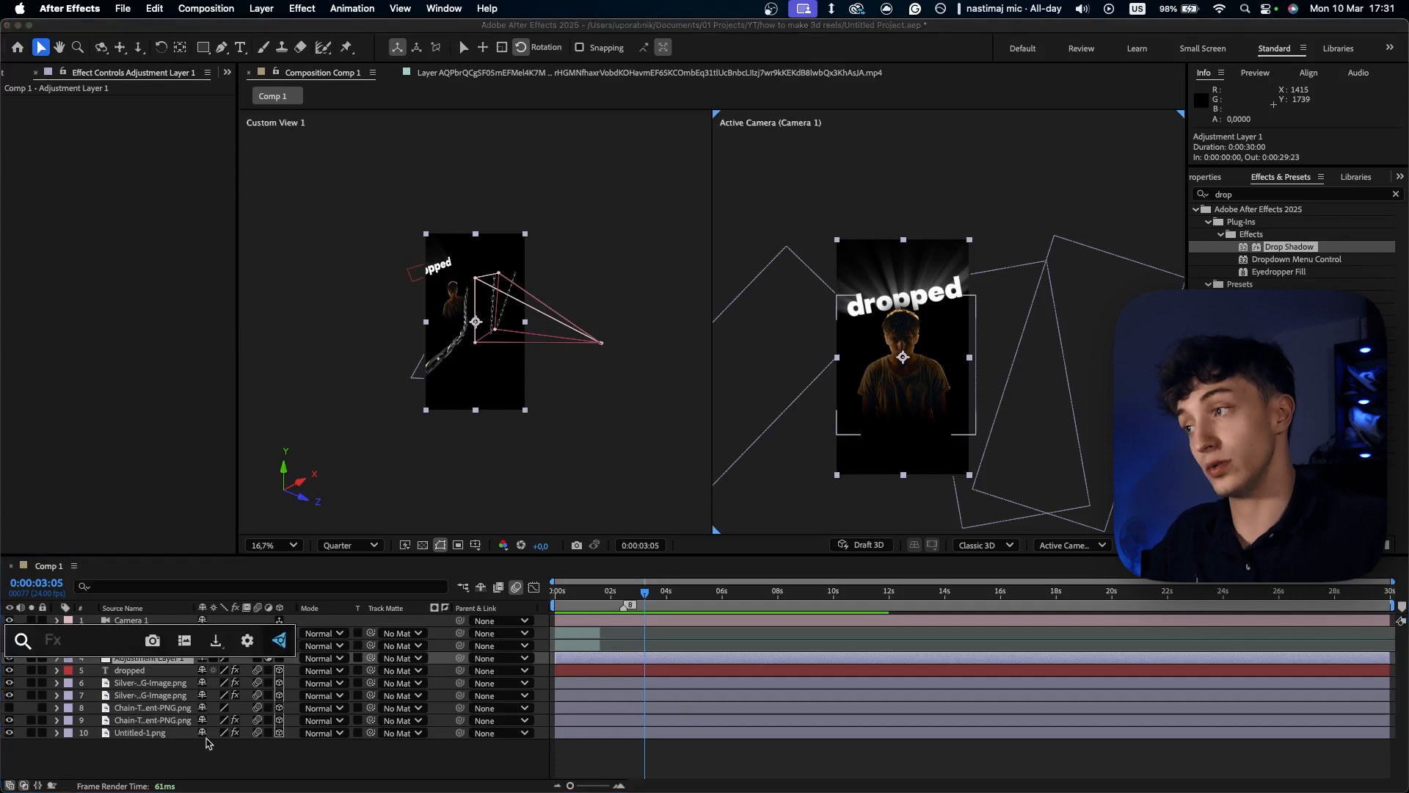
type("deep")
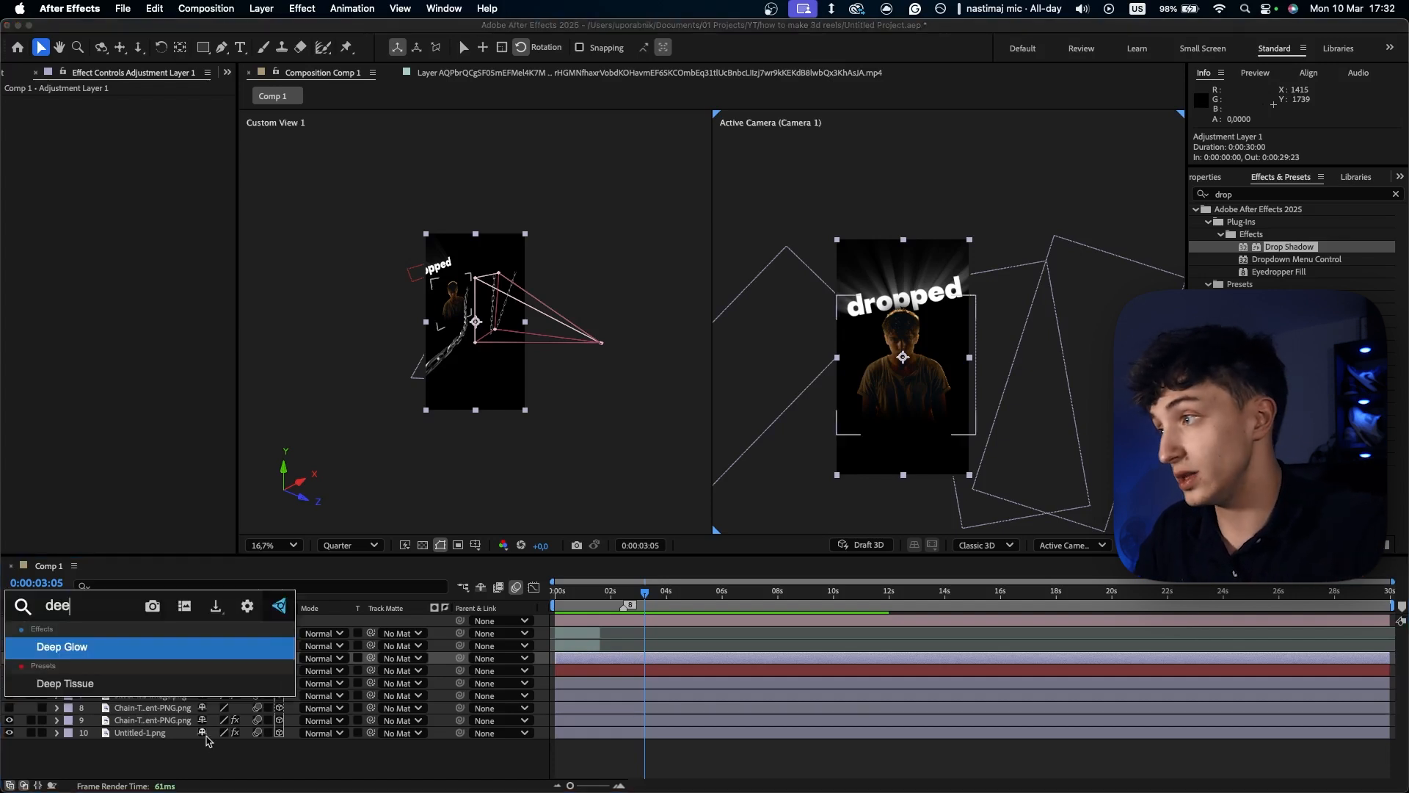
left_click(162, 659)
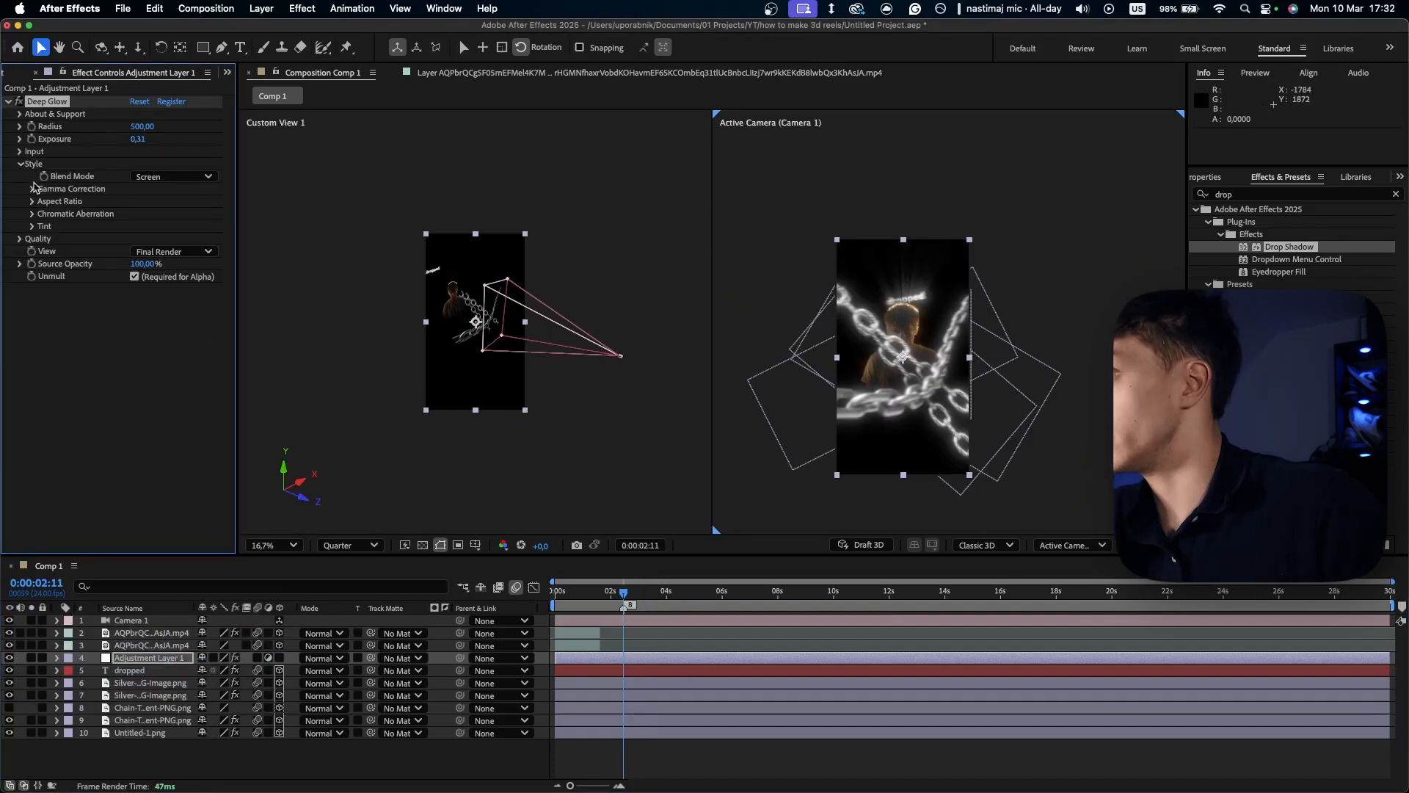
- Enable chromatic aberration in the style settings of Adjustment Layer 1's Deep Glow effect
left_click(32, 189)
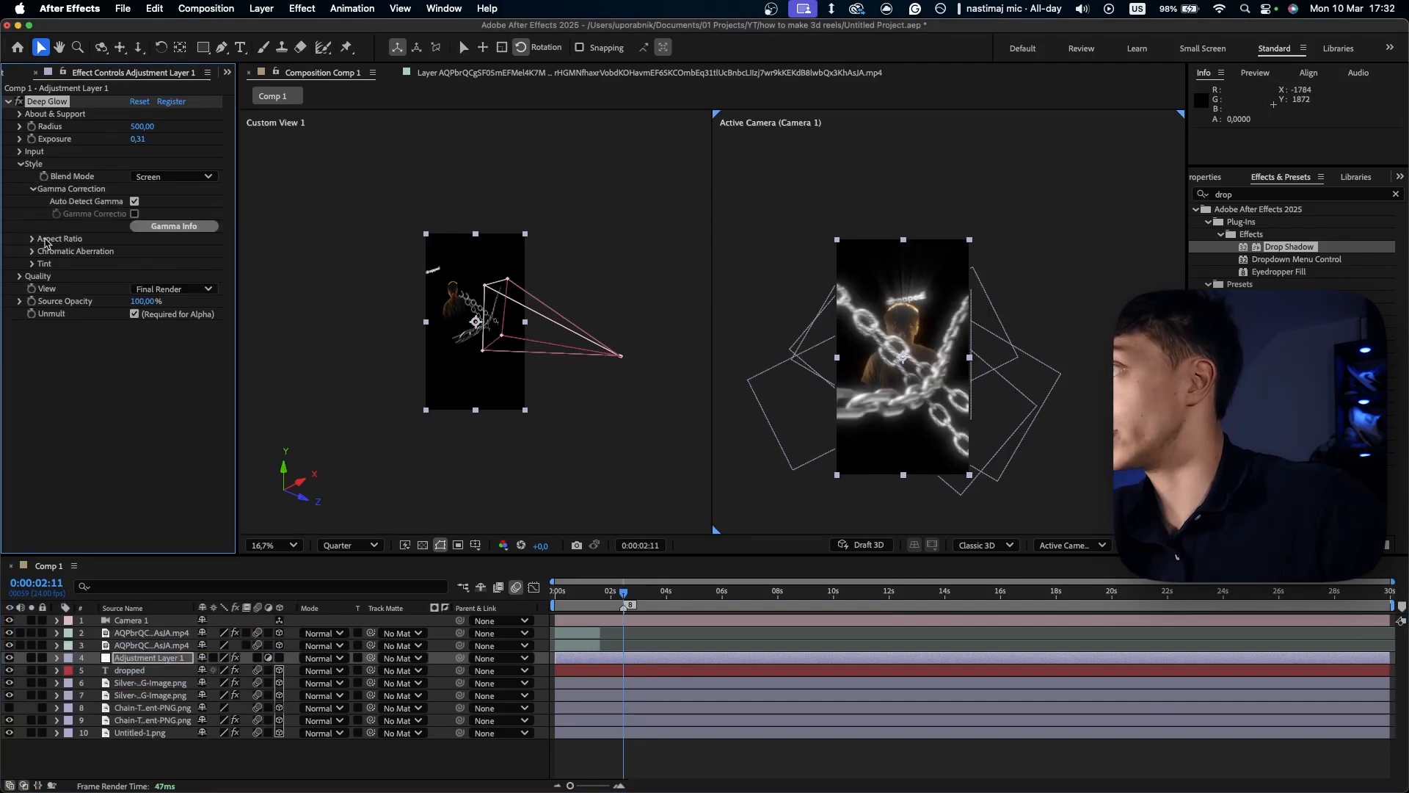
left_click(32, 239)
left_click(33, 318)
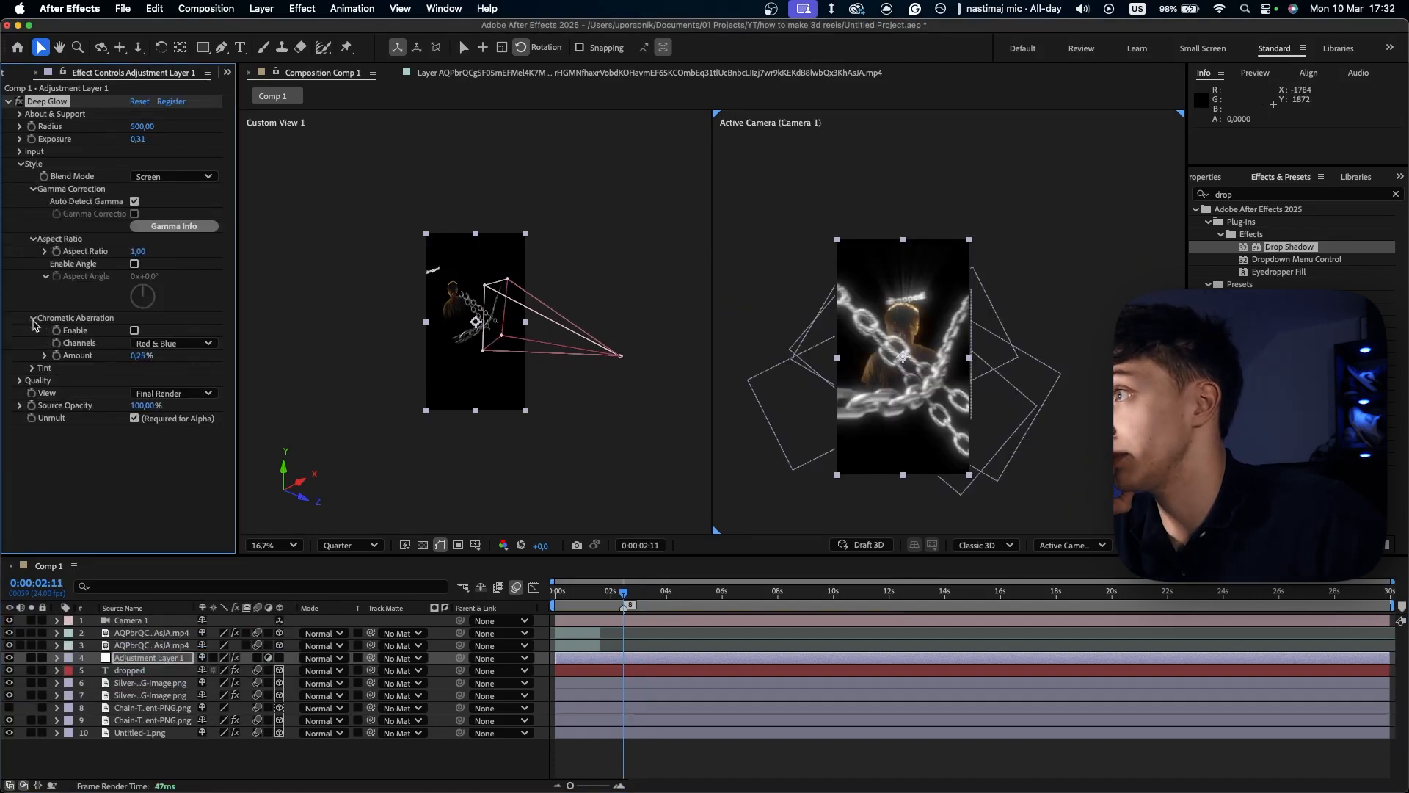
left_click(134, 330)
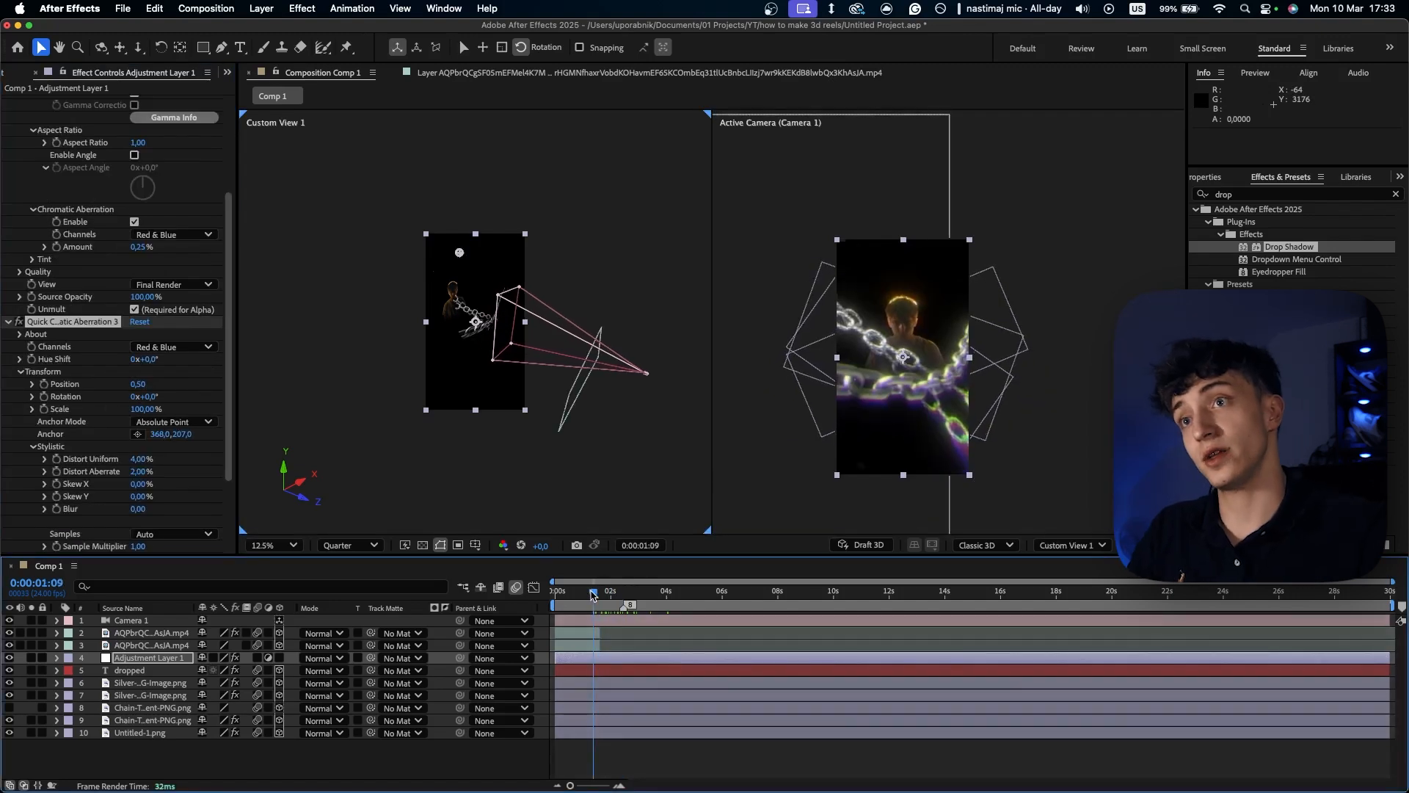
- Preview the camera move from 0:00:01:09 and again from 0:00:01:03 to check the glow and aberration
left_click(593, 591)
key("space")
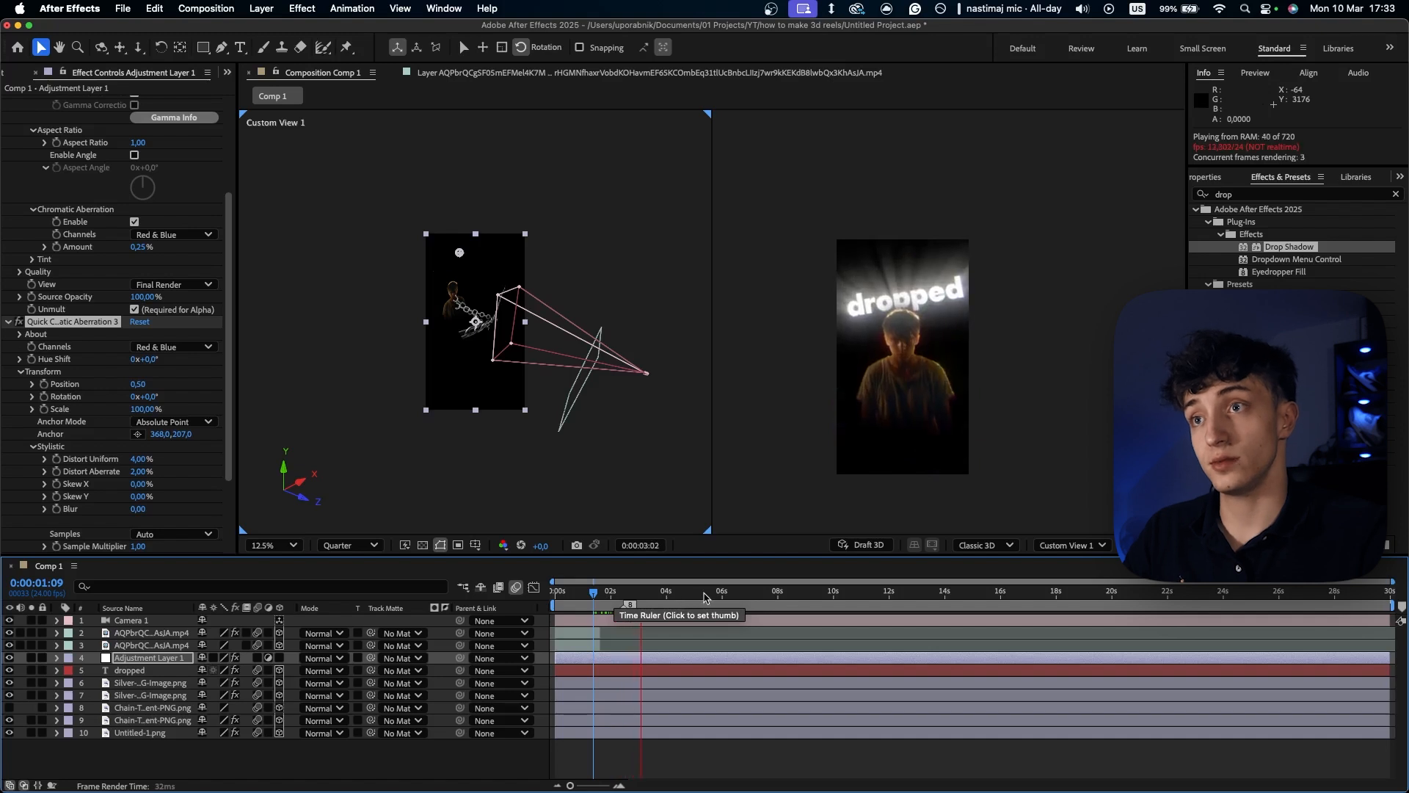
left_click(587, 592)
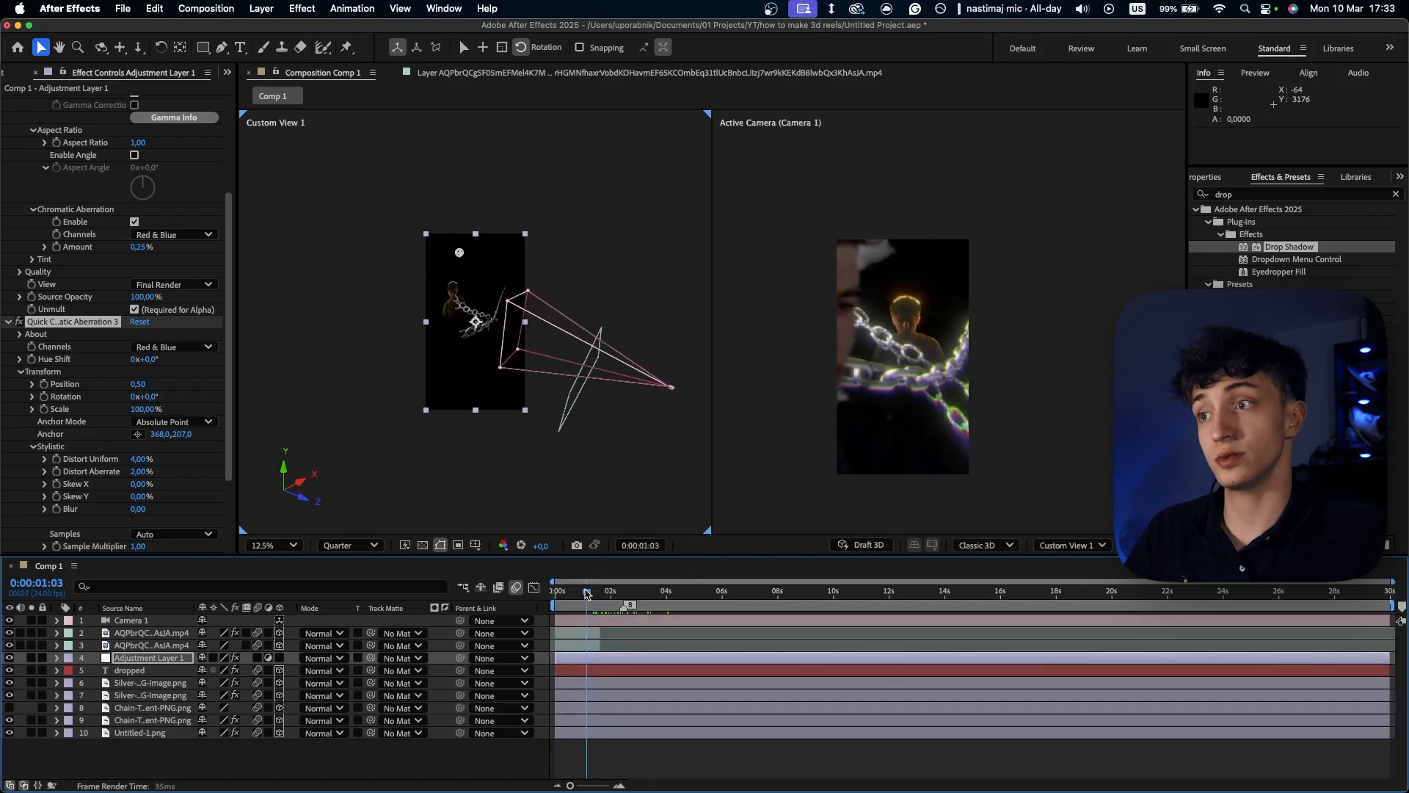
key("space")
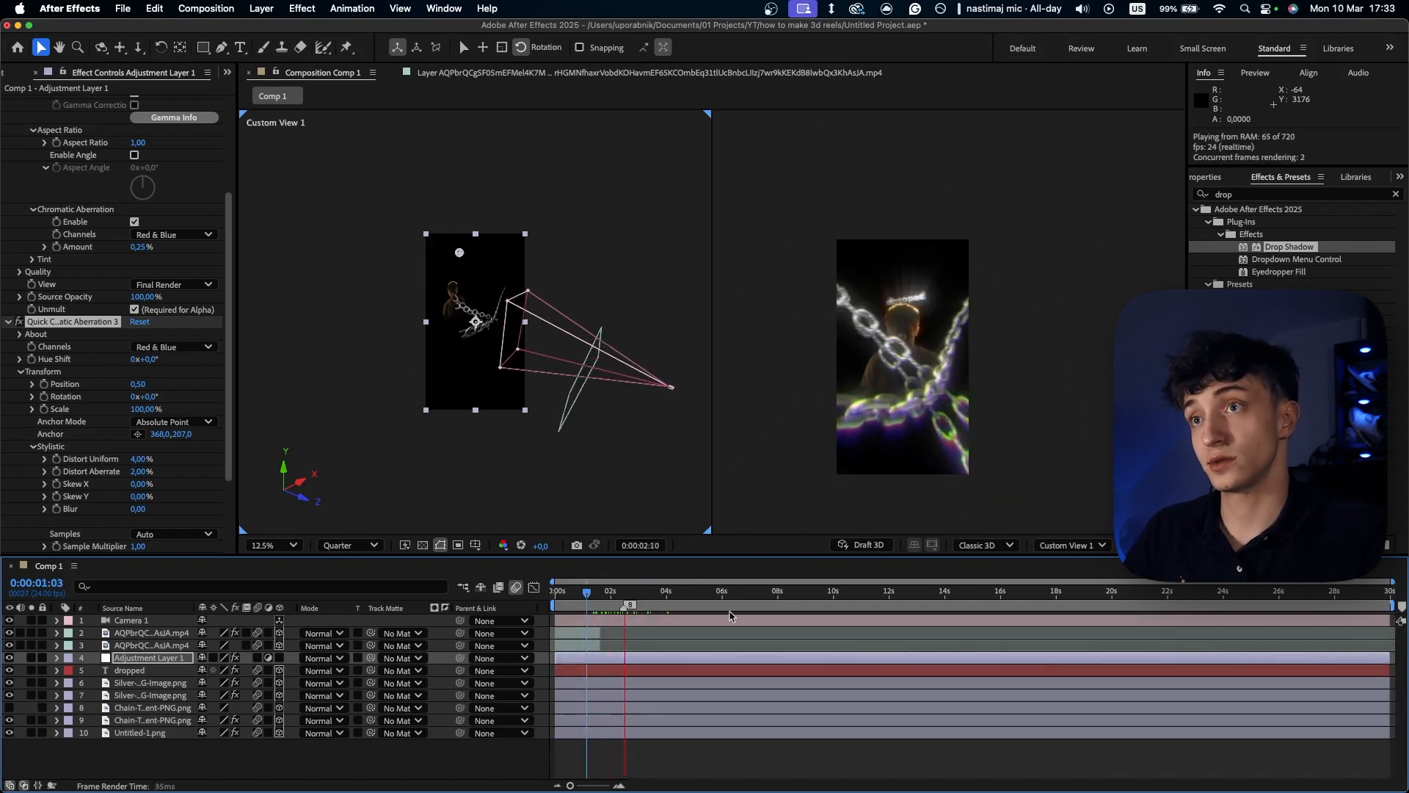
key("space")
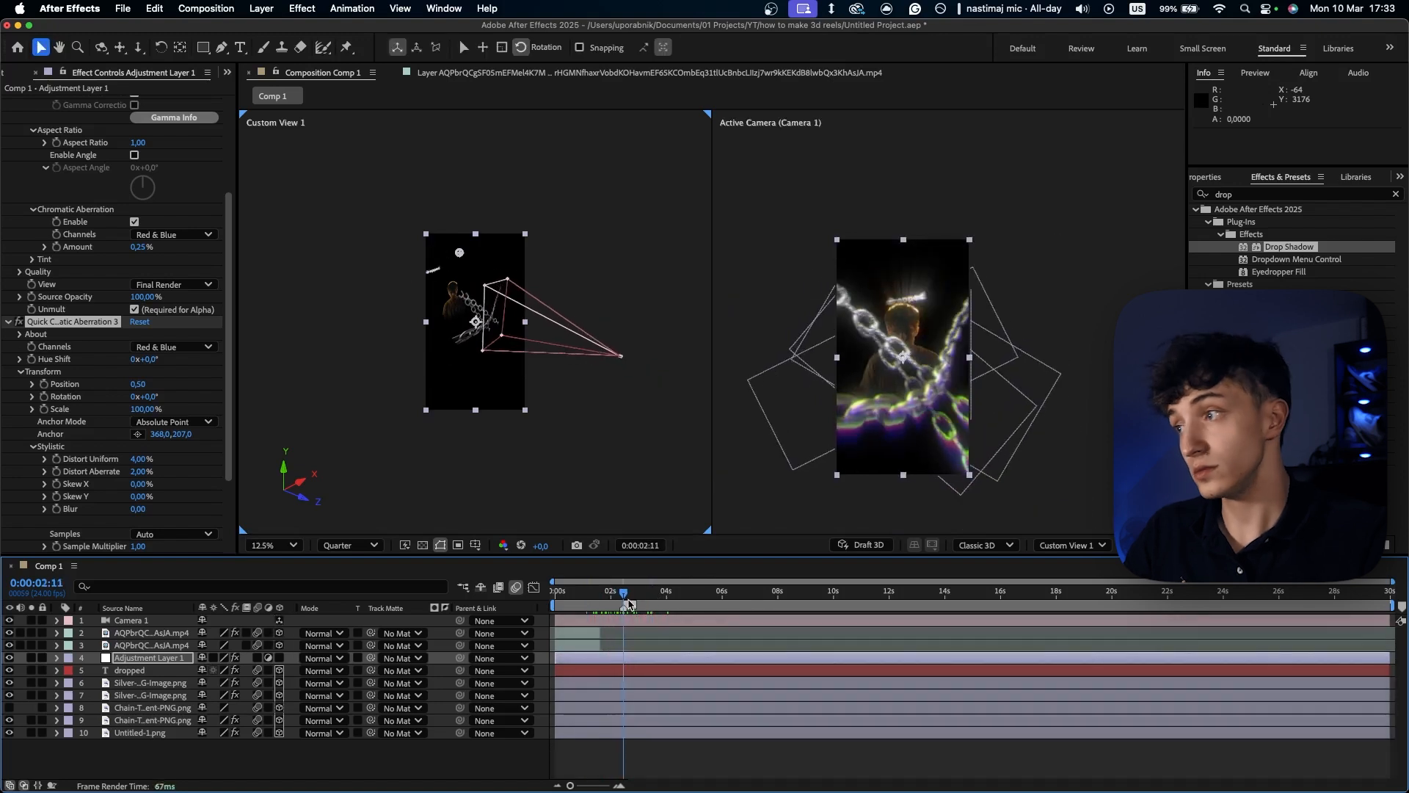
- Hide Adjustment Layer 1 and create a second adjustment layer directly beneath it, above the "dropped" text
left_click(10, 659)
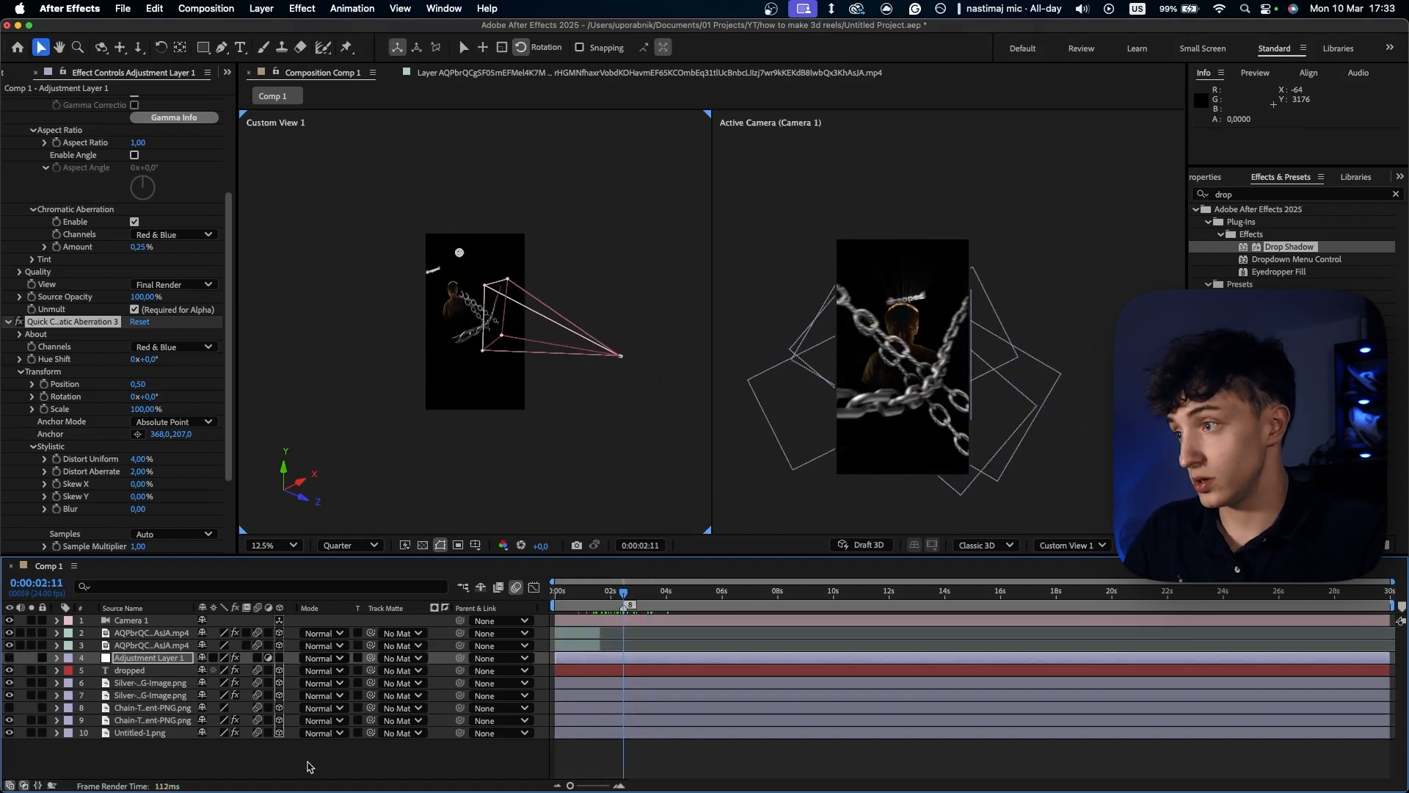
left_click(309, 767)
right_click(426, 761)
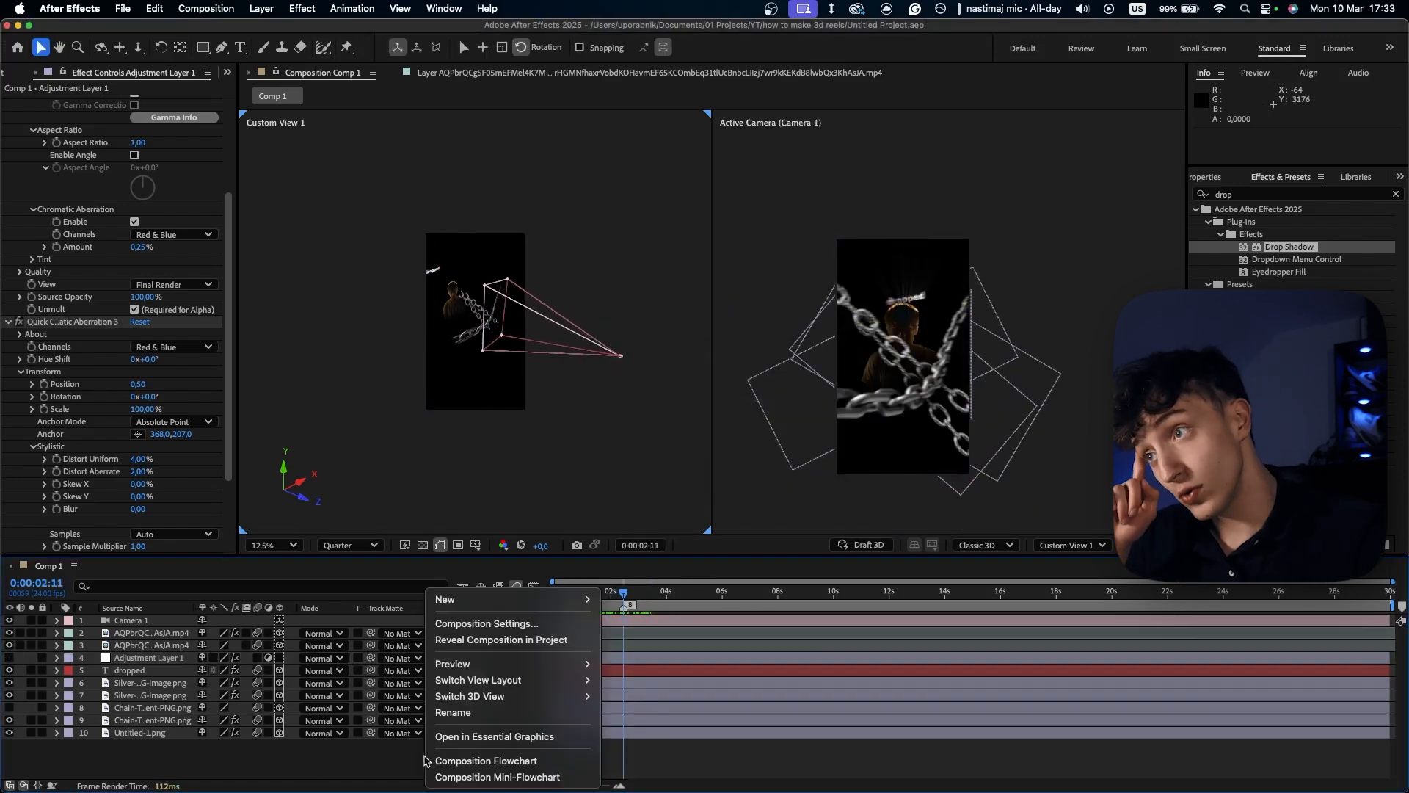
mouse_move(455, 599)
left_click(646, 721)
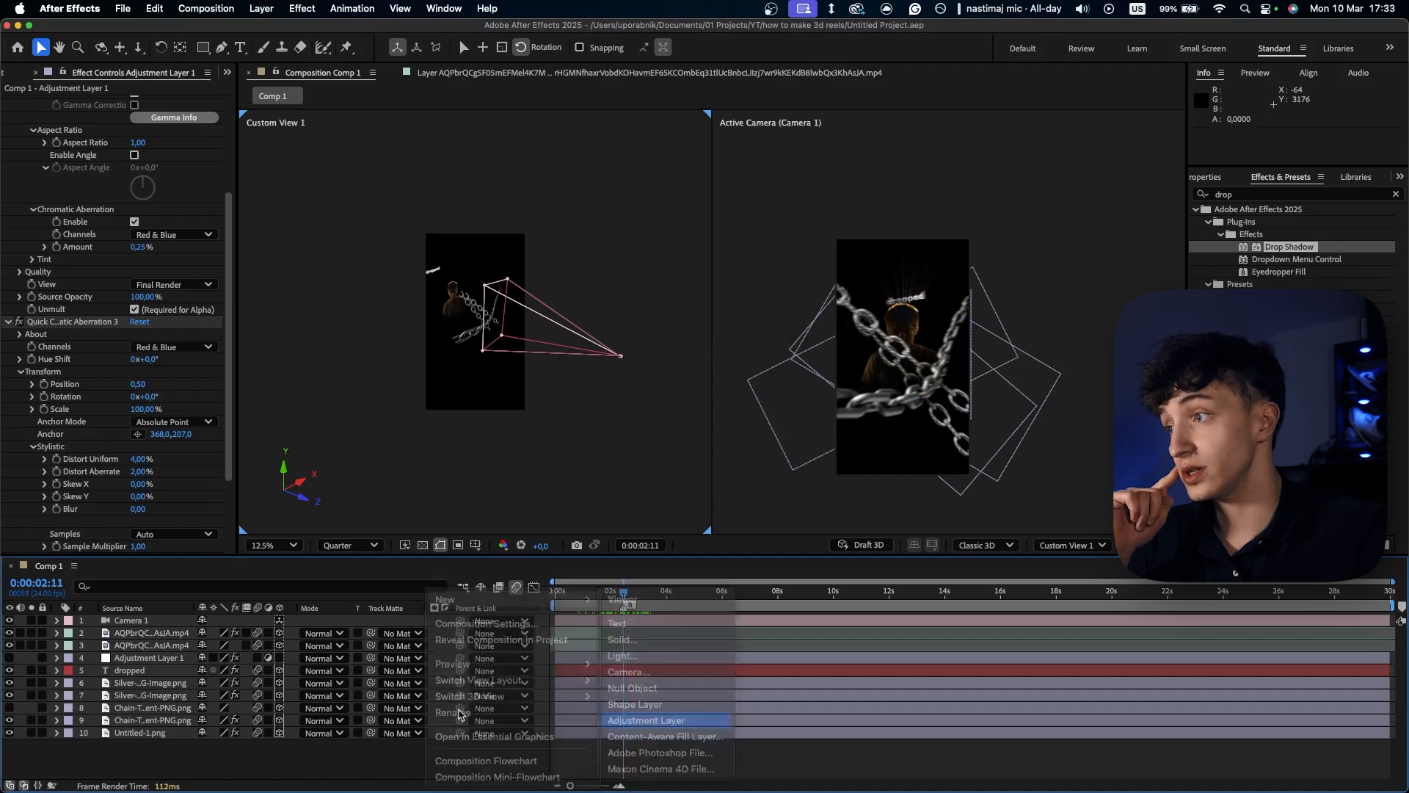
left_click_drag(134, 621, 144, 683)
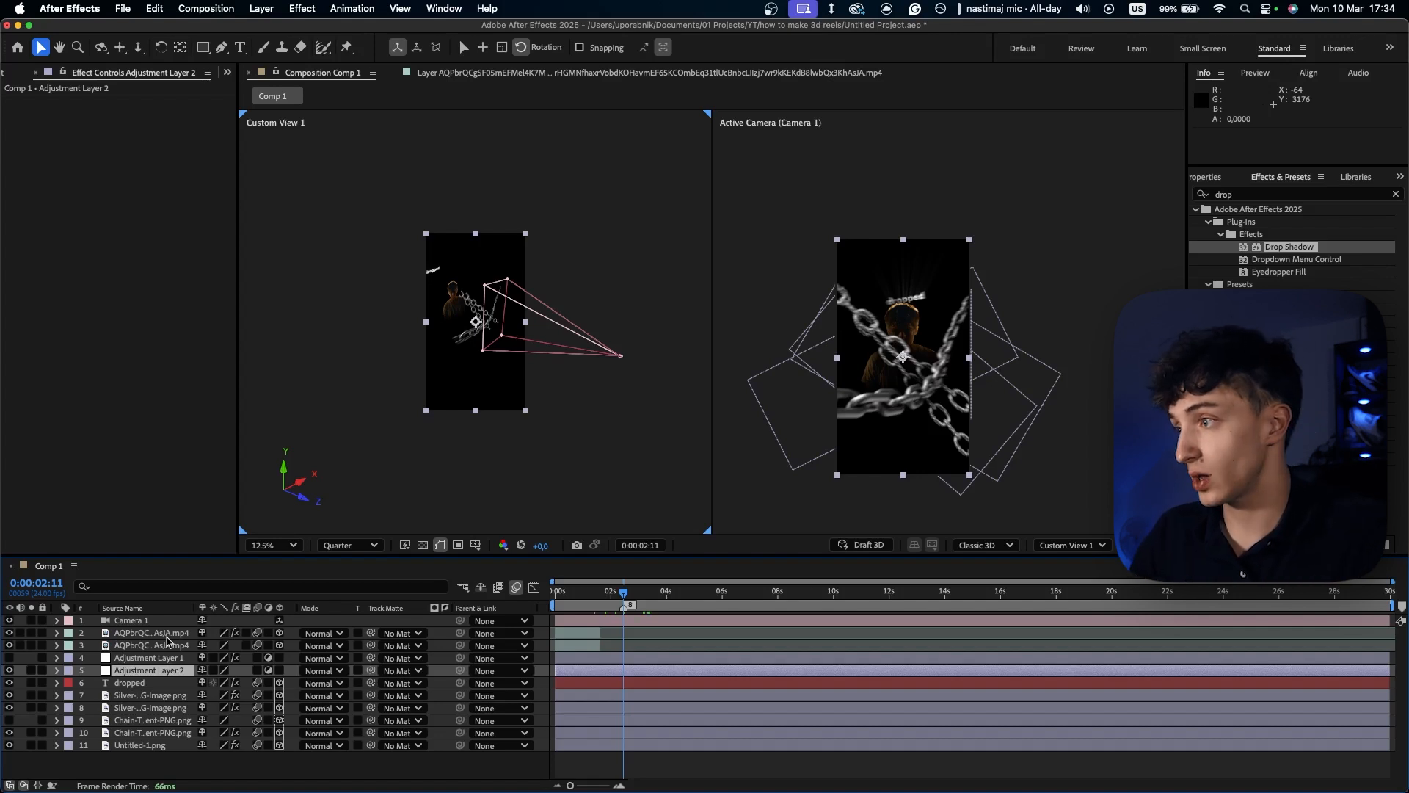
- Apply the S_Shake effect to Adjustment Layer 2 and save the project
key("ctrl+space")
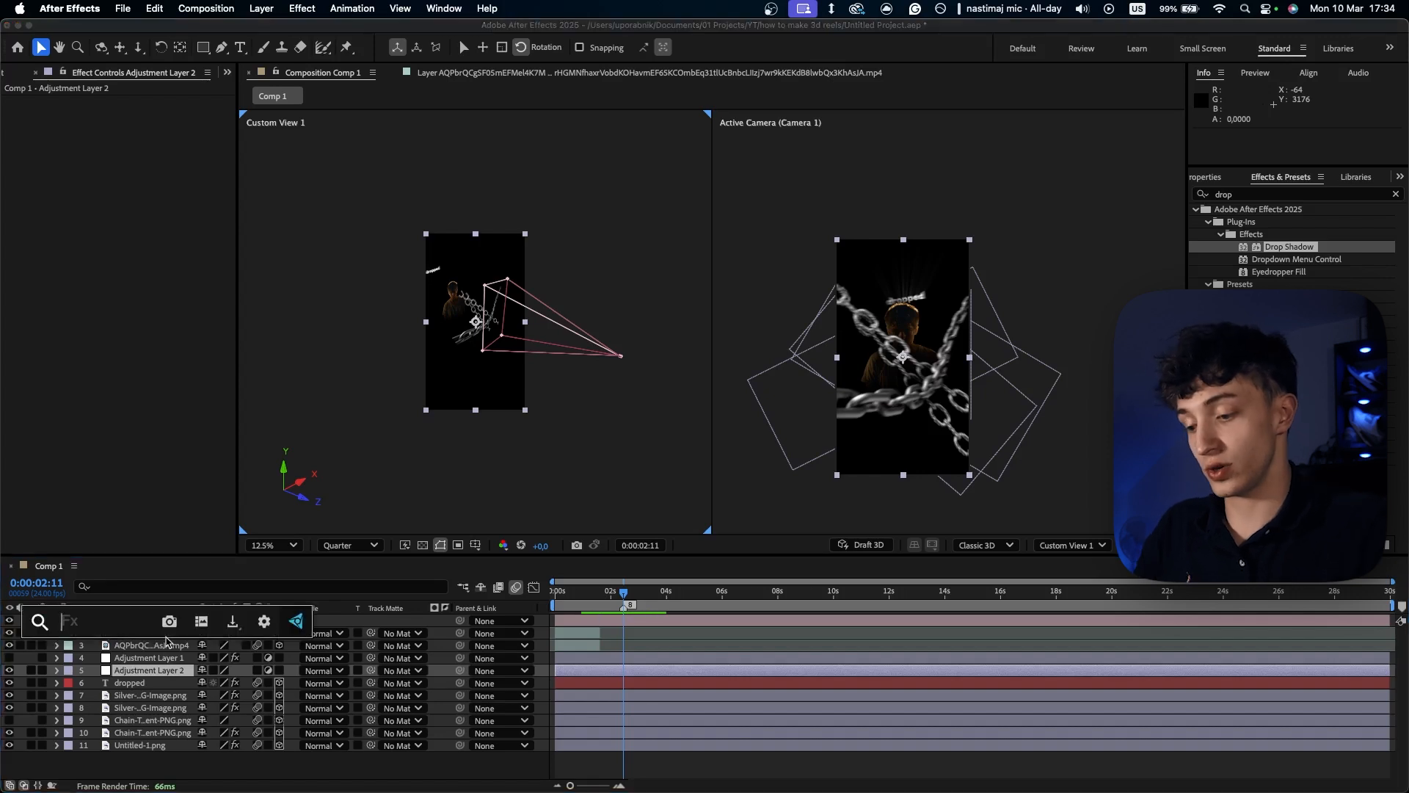
type("sha")
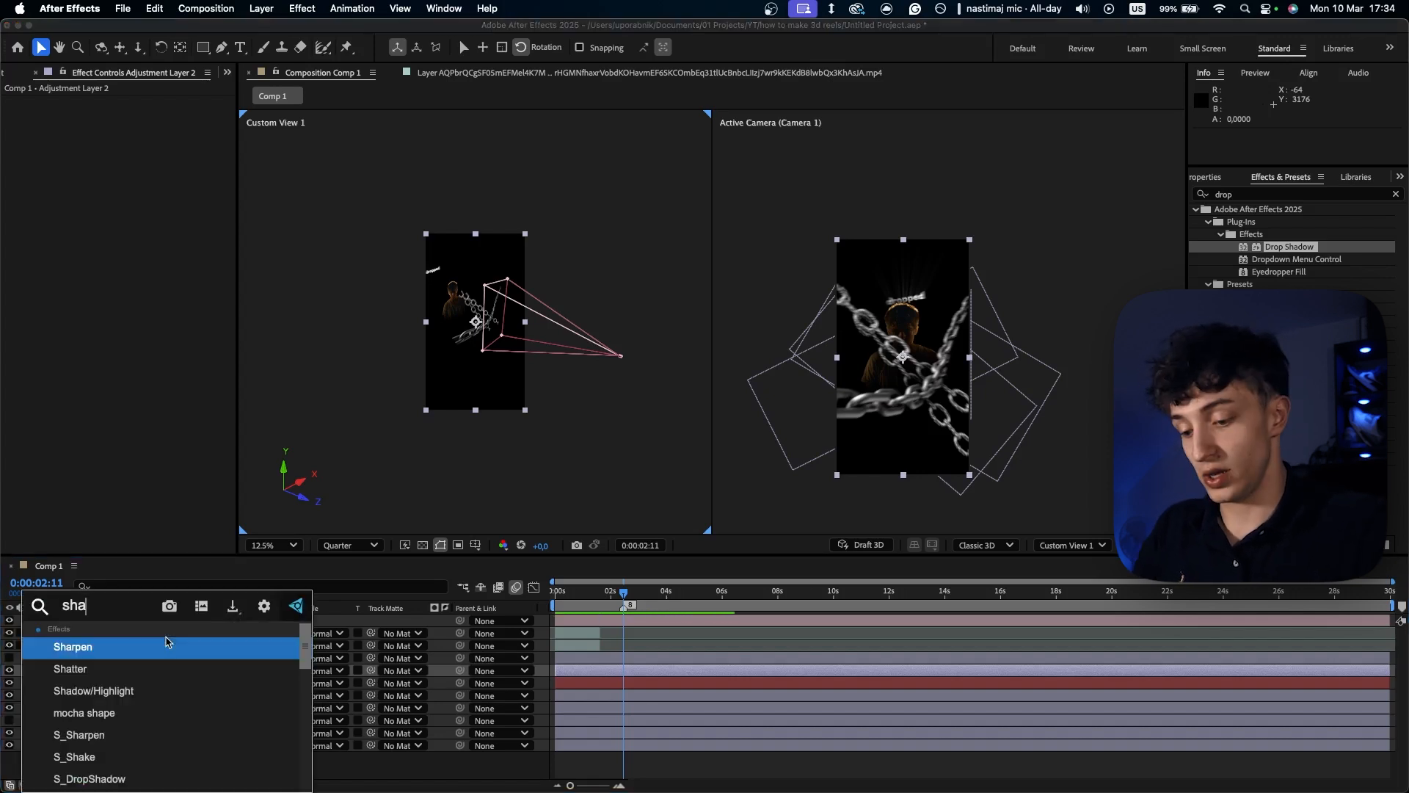
type("ke")
left_click(76, 647)
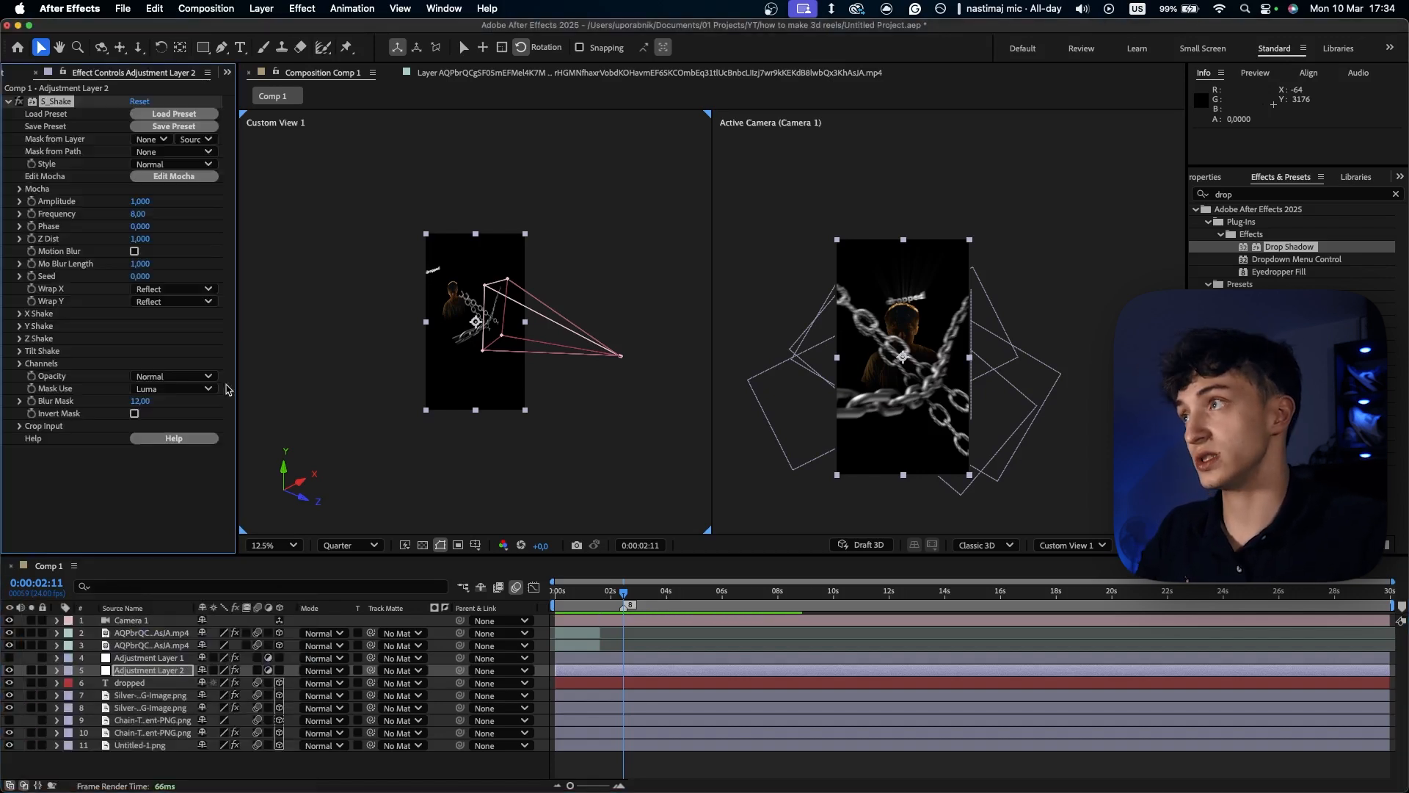
key("super+s")
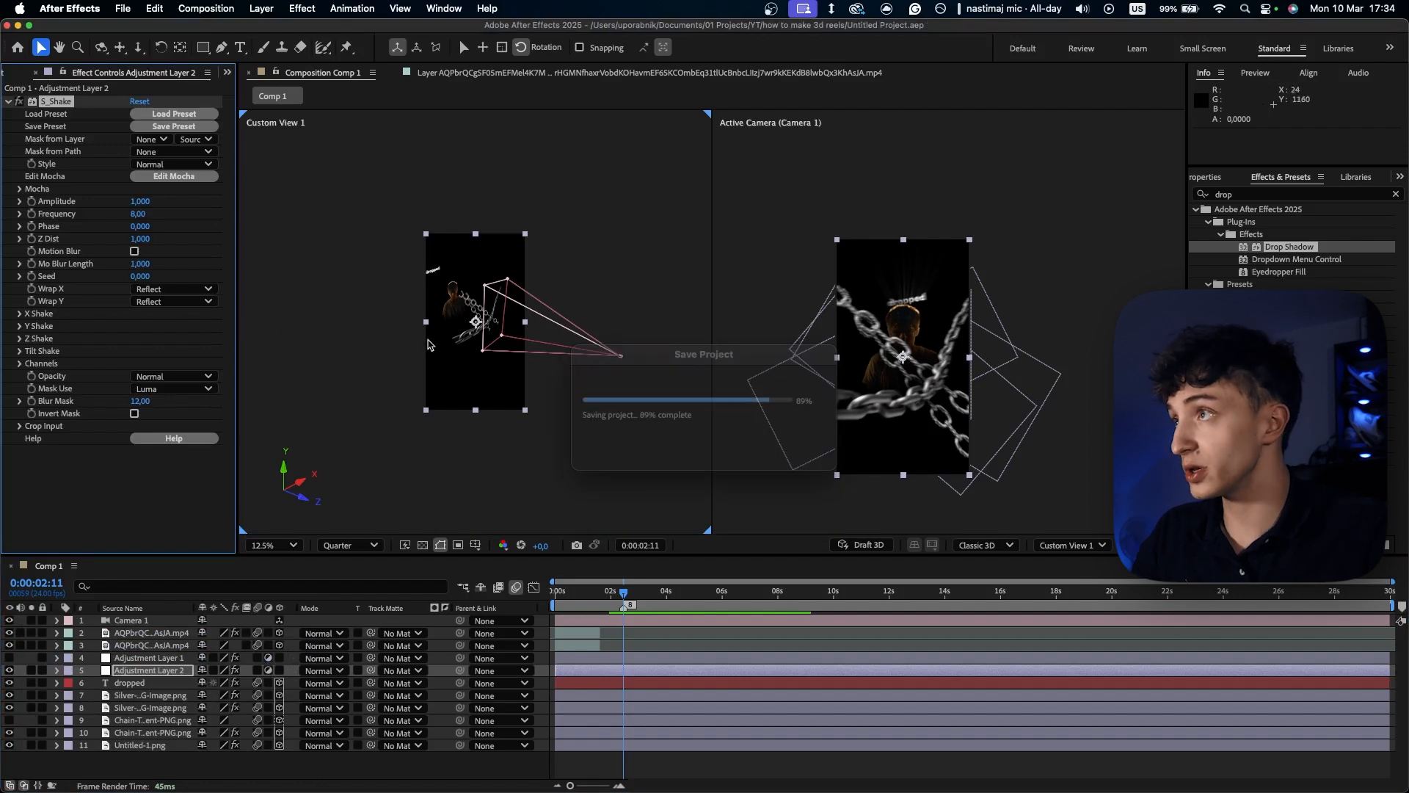
- At 0:00:02:06, turn on Motion Blur in S_Shake, and preview the composition from its start
left_click_drag(623, 600, 618, 600)
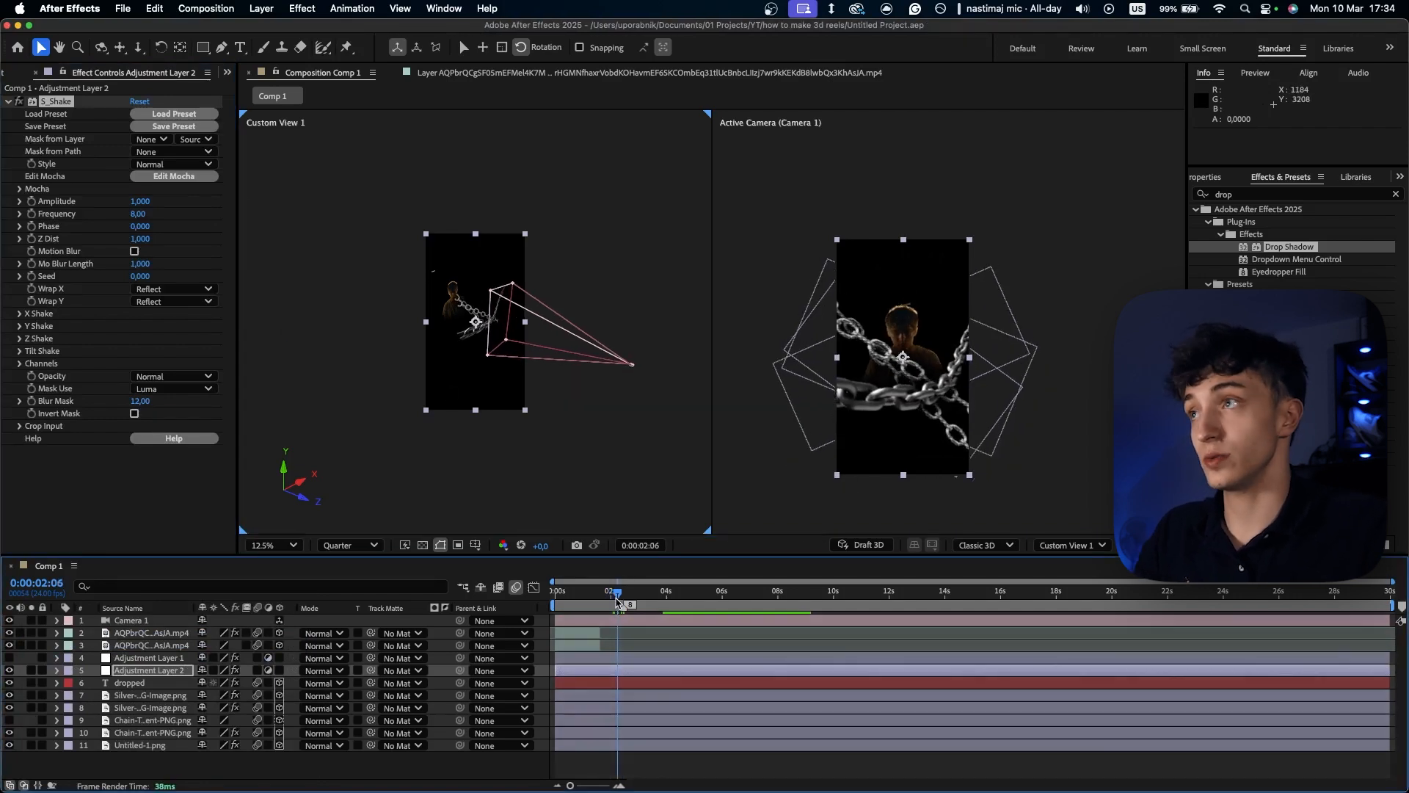
left_click(135, 252)
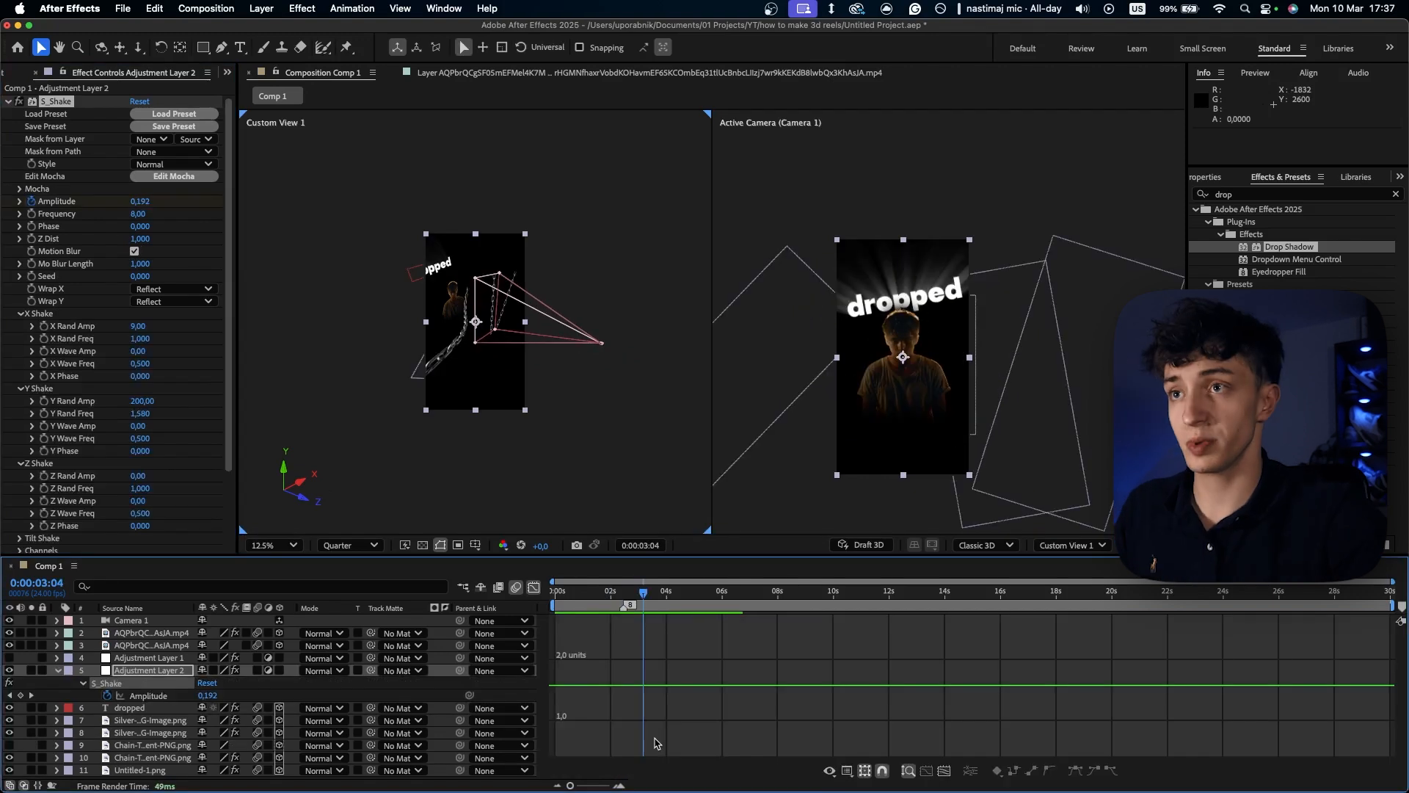
left_click_drag(647, 597, 539, 604)
key("space")
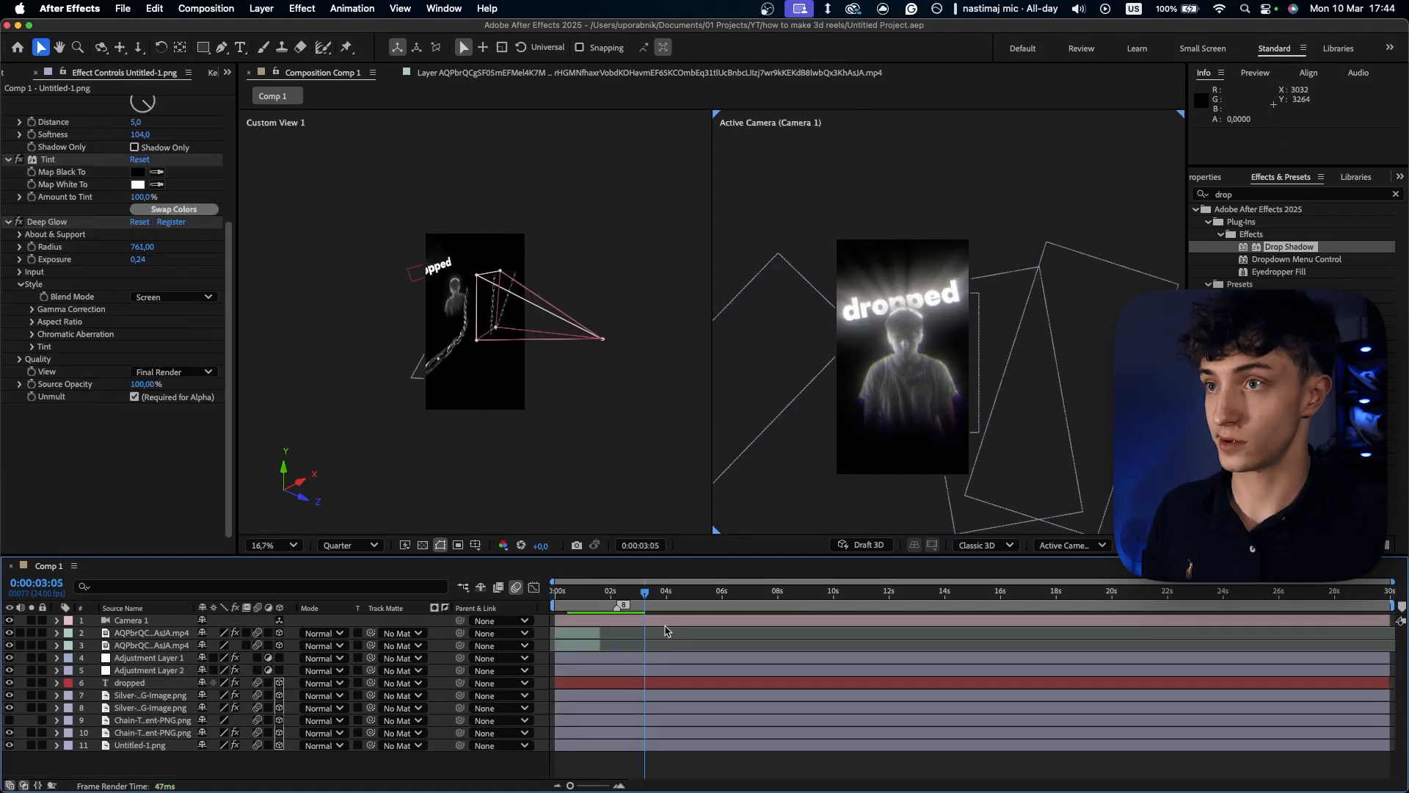
- Add a Tint effect to the "dropped" text layer and map white to red (ff0000)
left_click(132, 682)
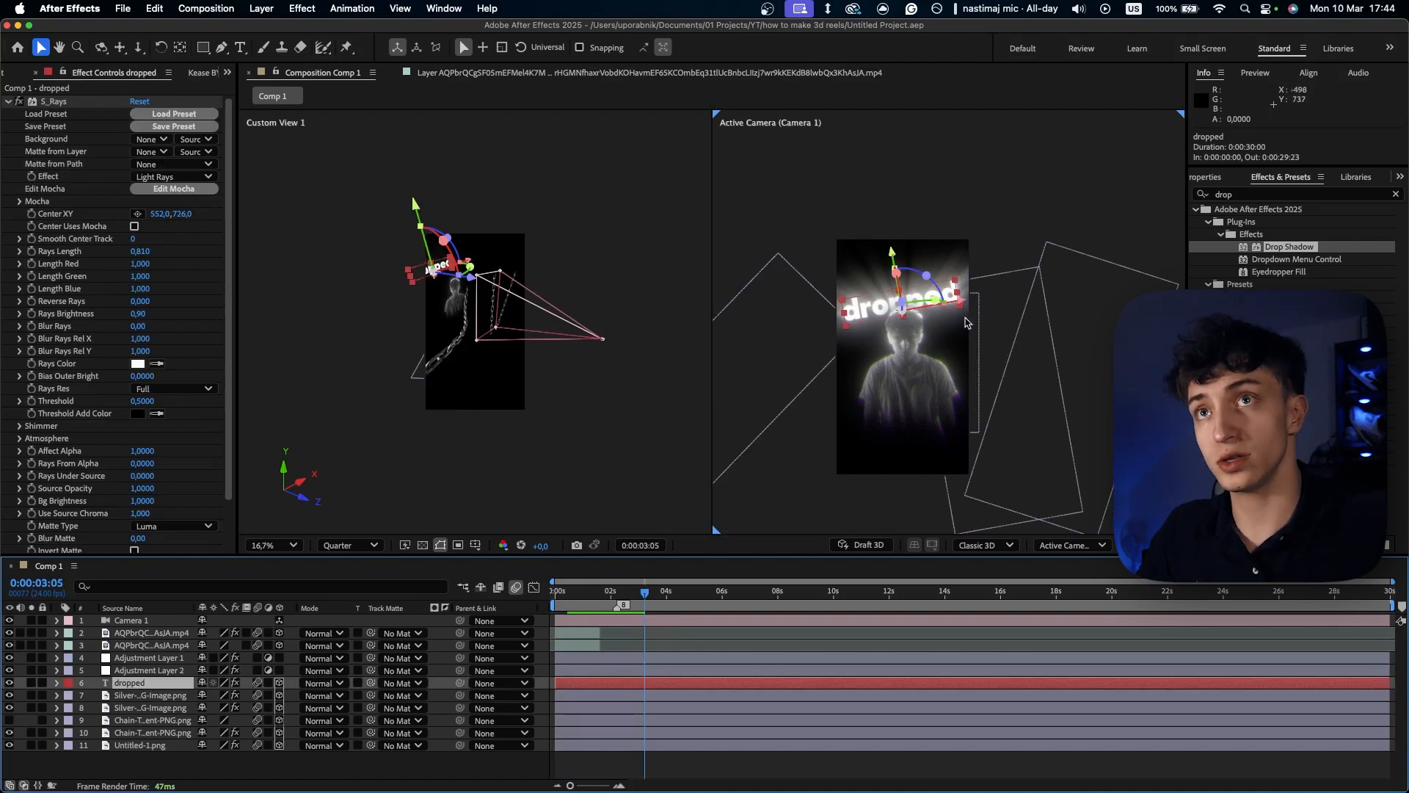
left_click(1229, 196)
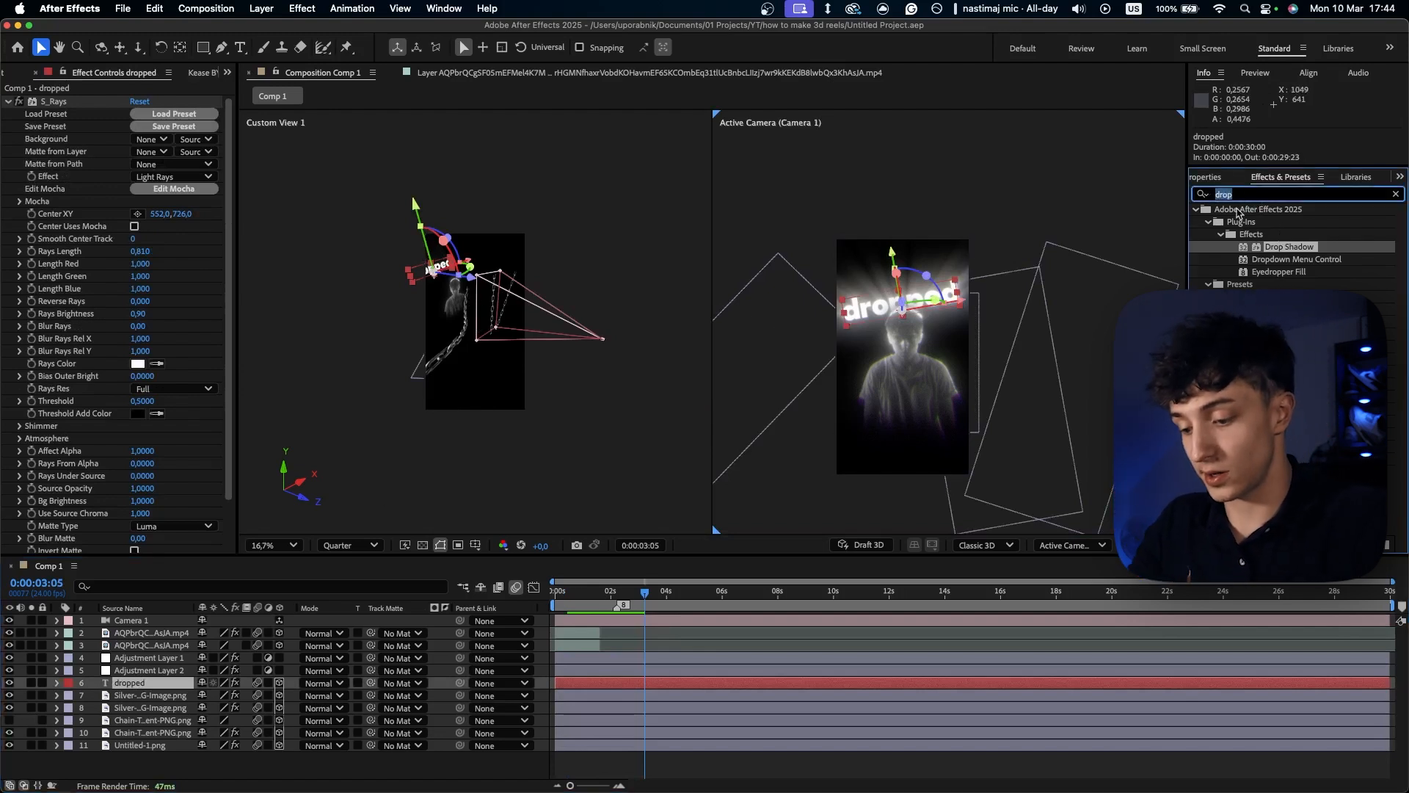
type("tint")
left_click_drag(1272, 246, 147, 514)
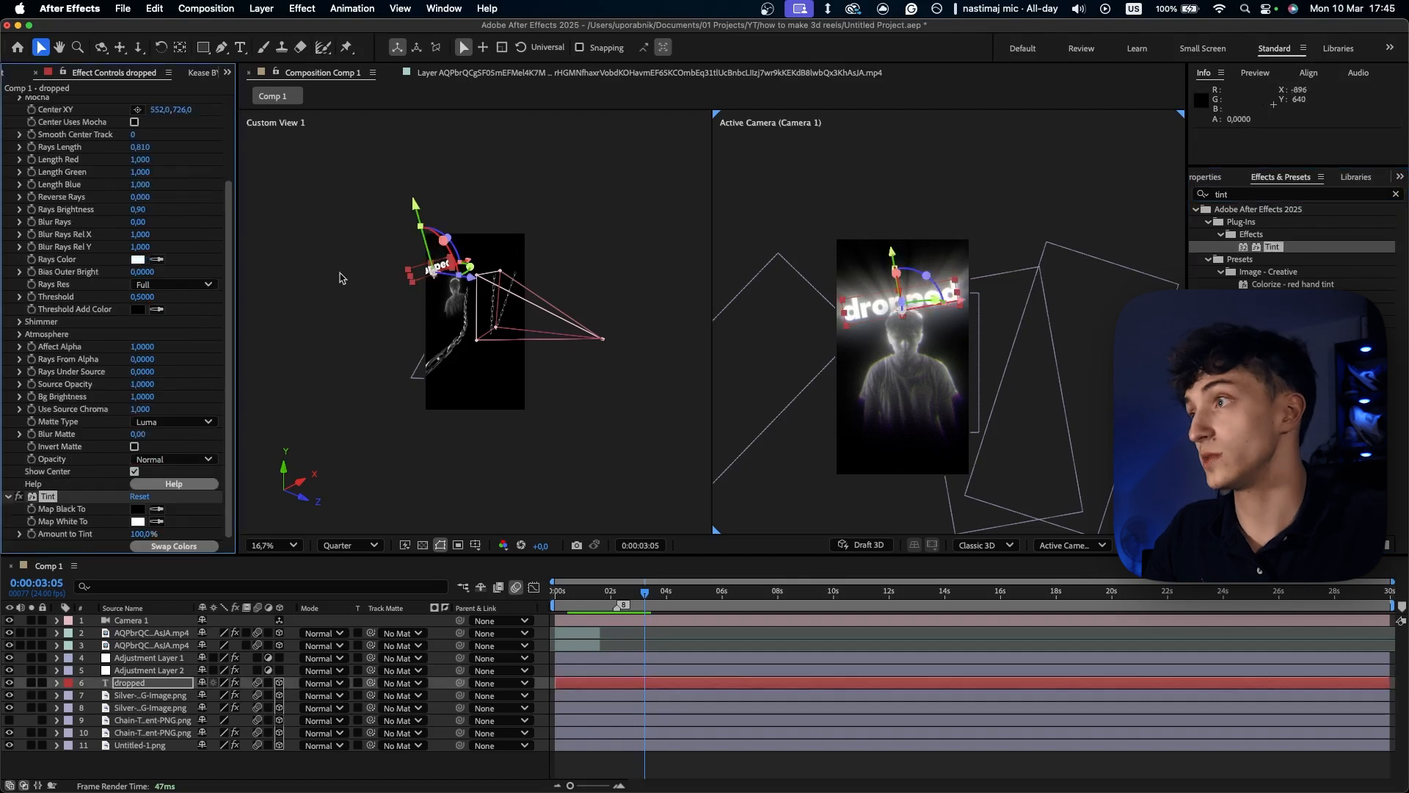
left_click(137, 521)
type("ff0000")
left_click(850, 323)
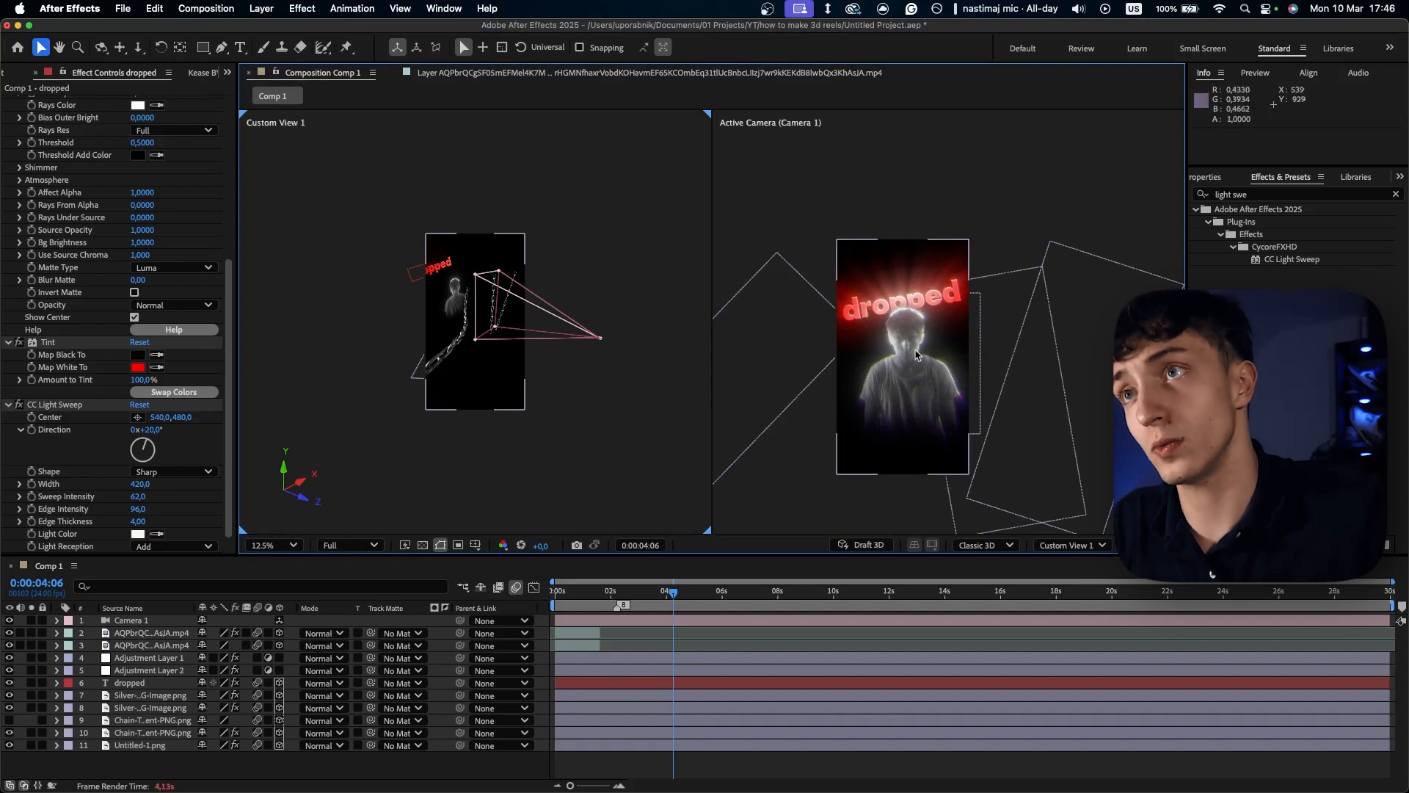
right_click(316, 608)
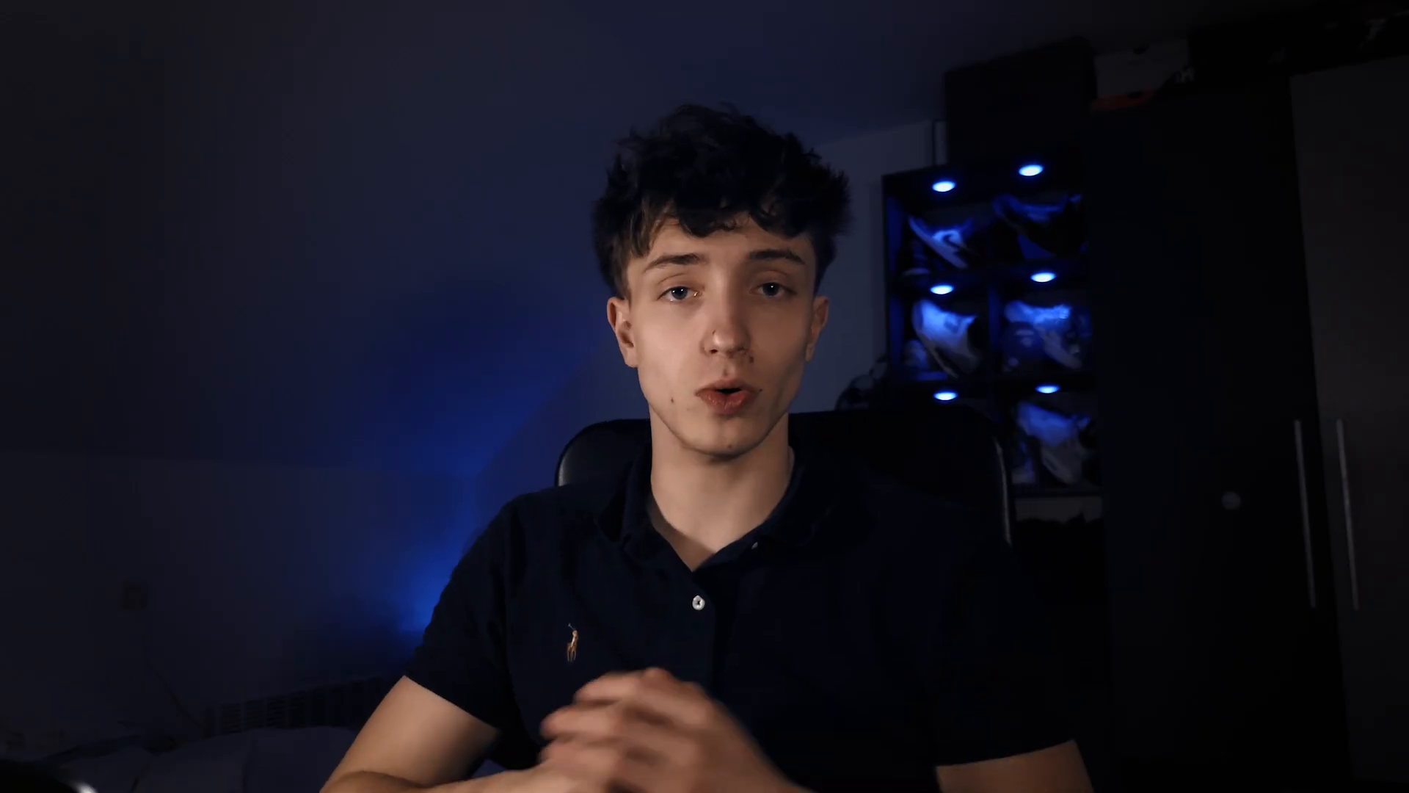